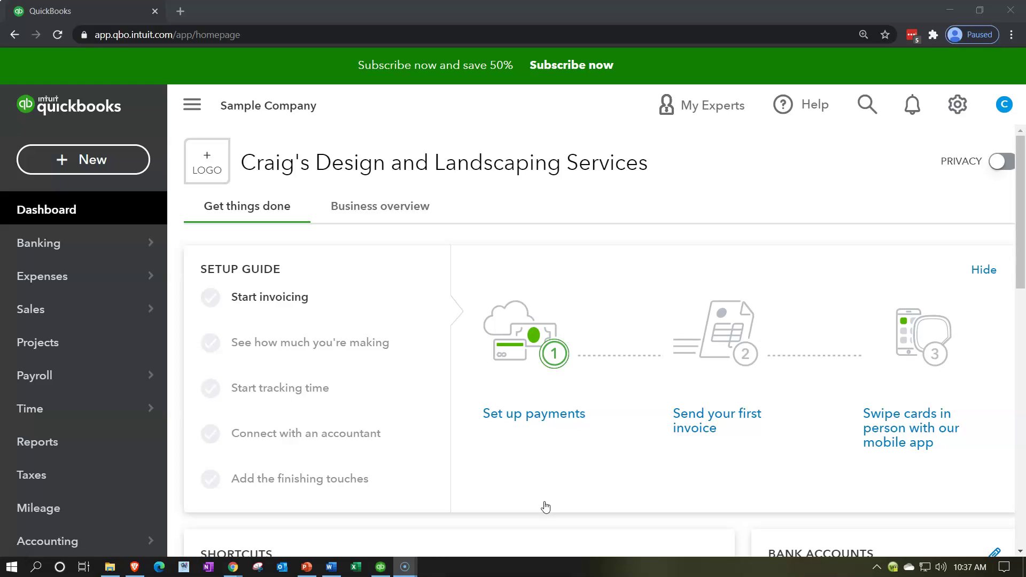
- Open the Profit and Loss Comparison report from the Business overview section of Reports
left_click(90, 441)
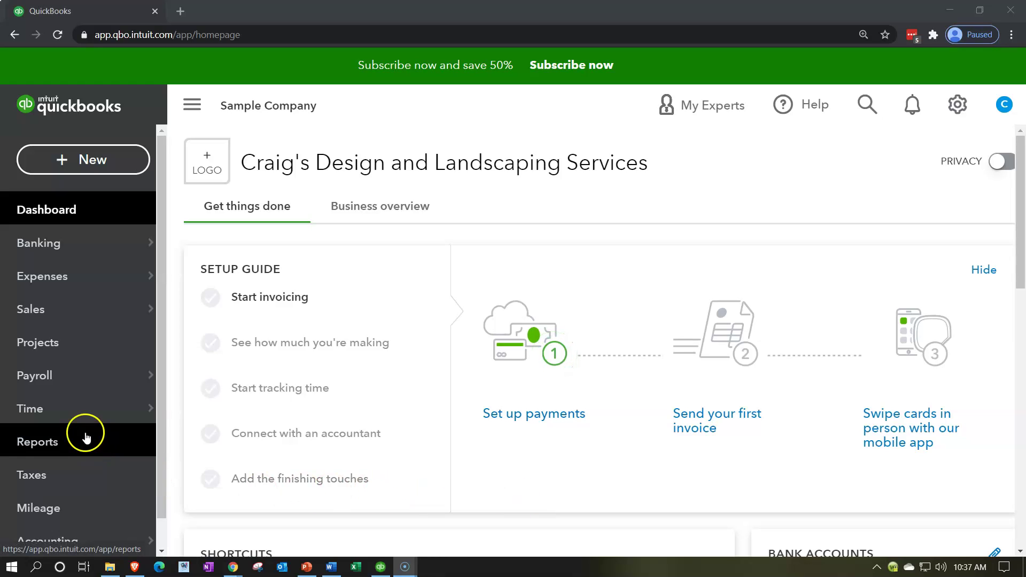
mouse_move(88, 426)
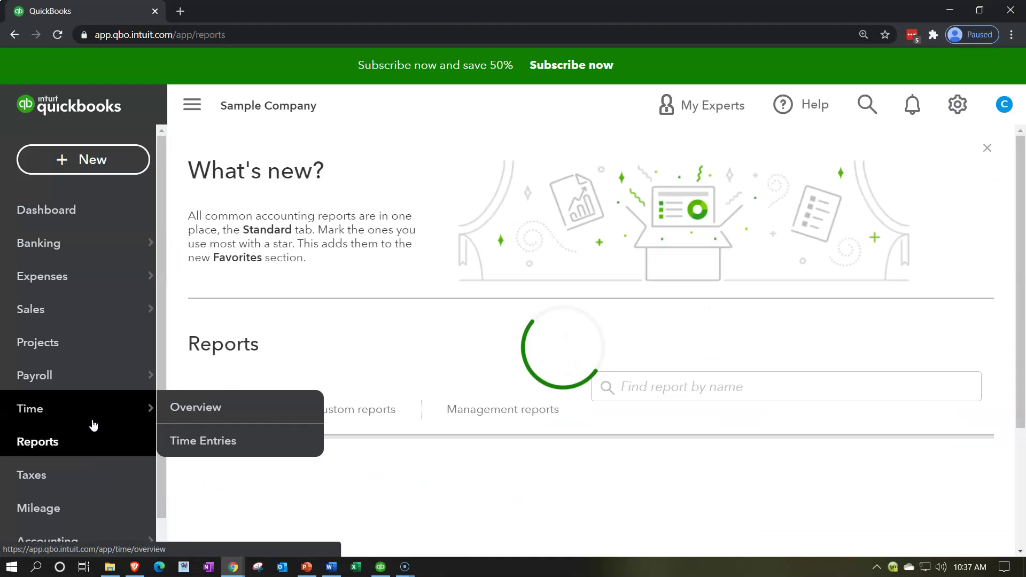
scroll(473, 295, "down", 3)
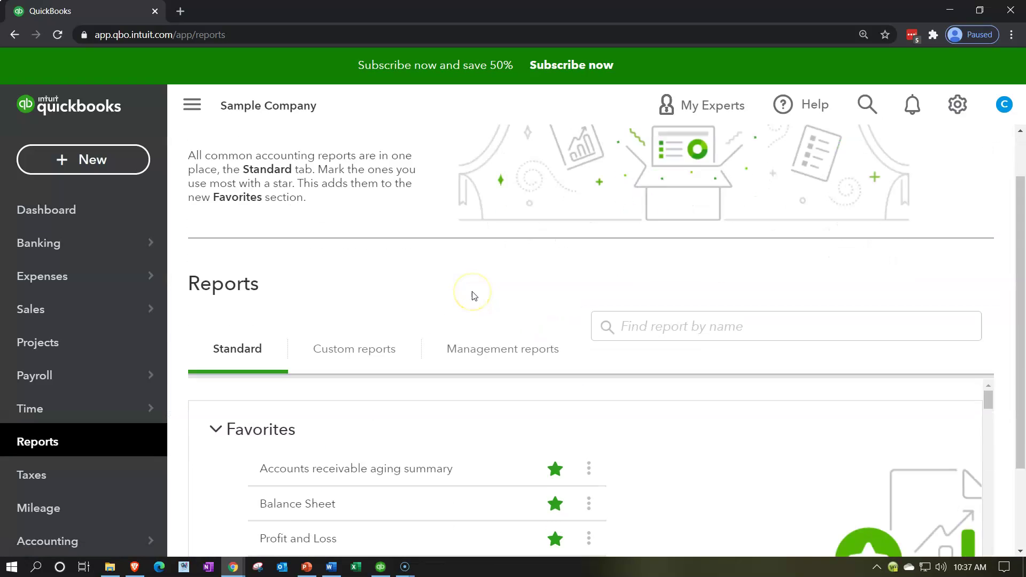
scroll(472, 295, "down", 1)
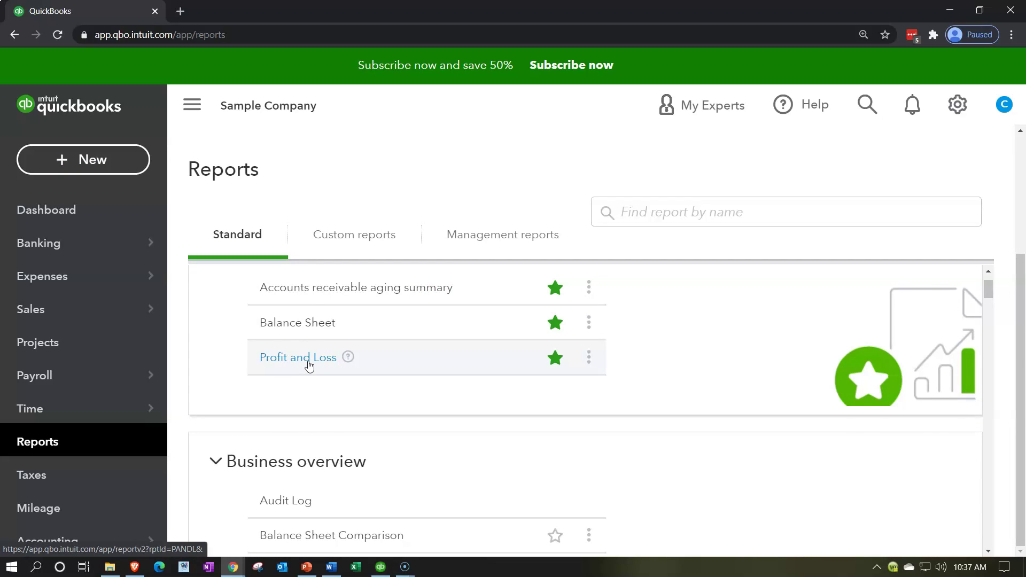
scroll(327, 304, "up", 1)
scroll(329, 306, "down", 4)
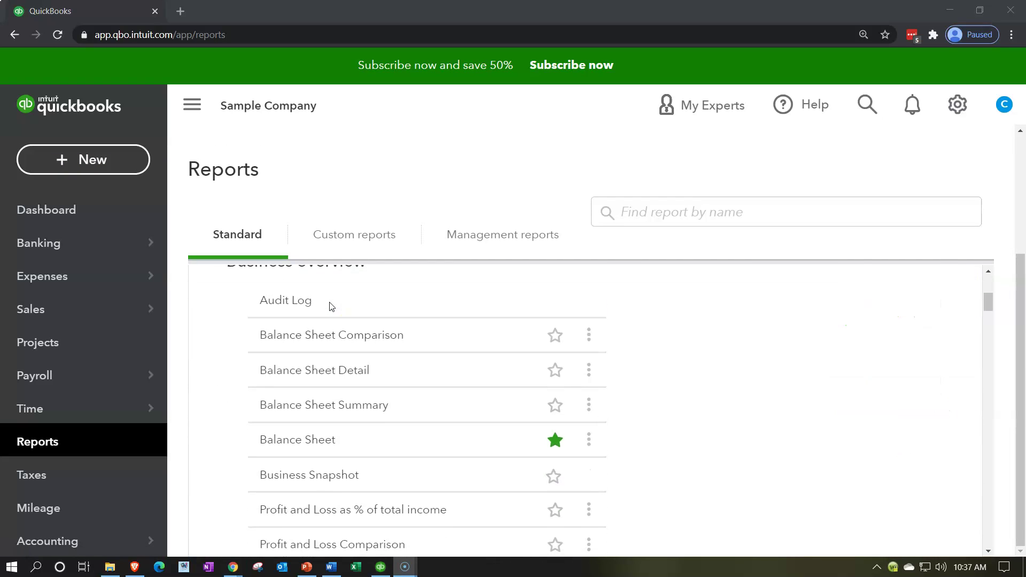
scroll(247, 328, "up", 1)
scroll(241, 335, "down", 2)
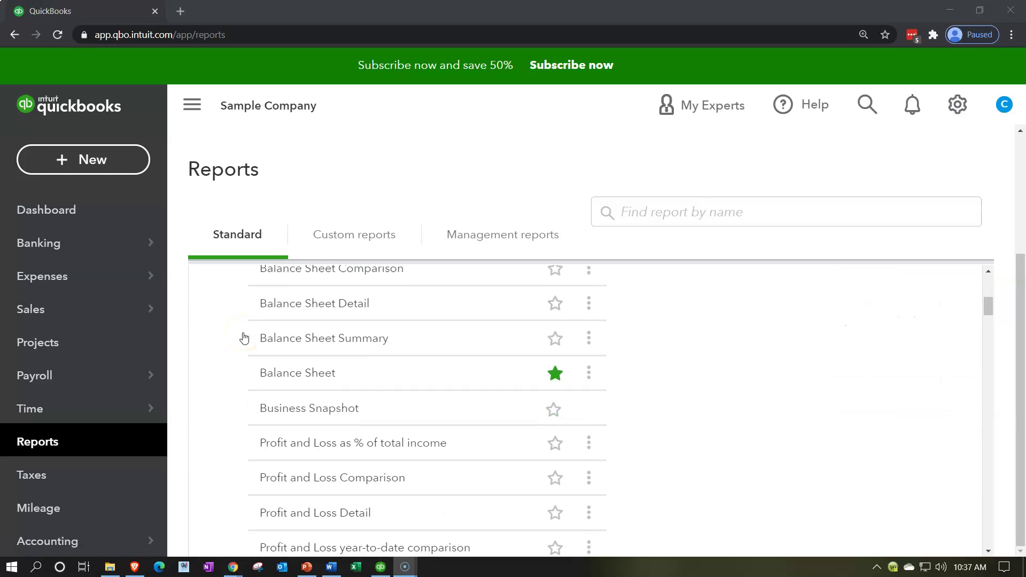
scroll(243, 338, "down", 1)
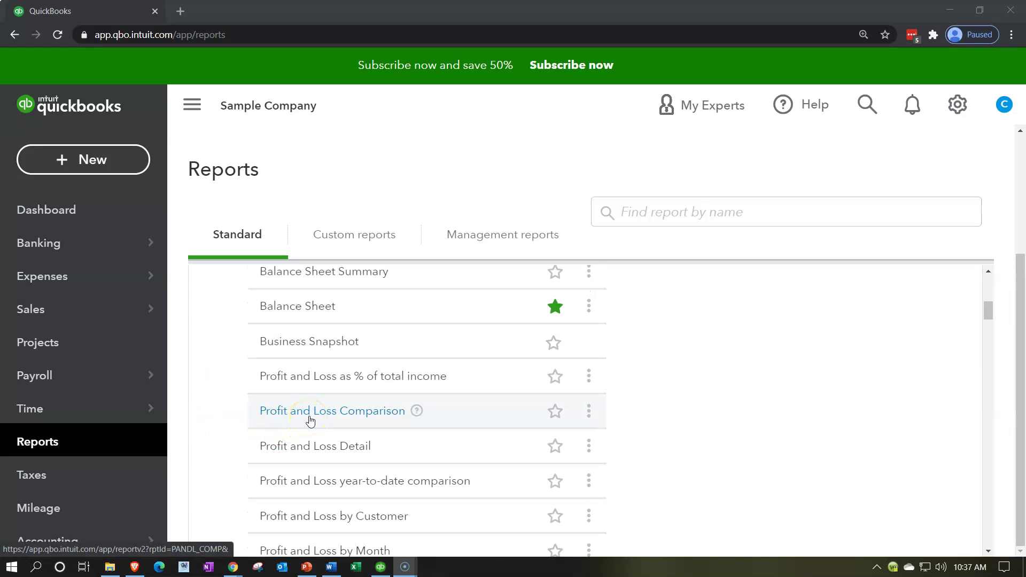
left_click(310, 421)
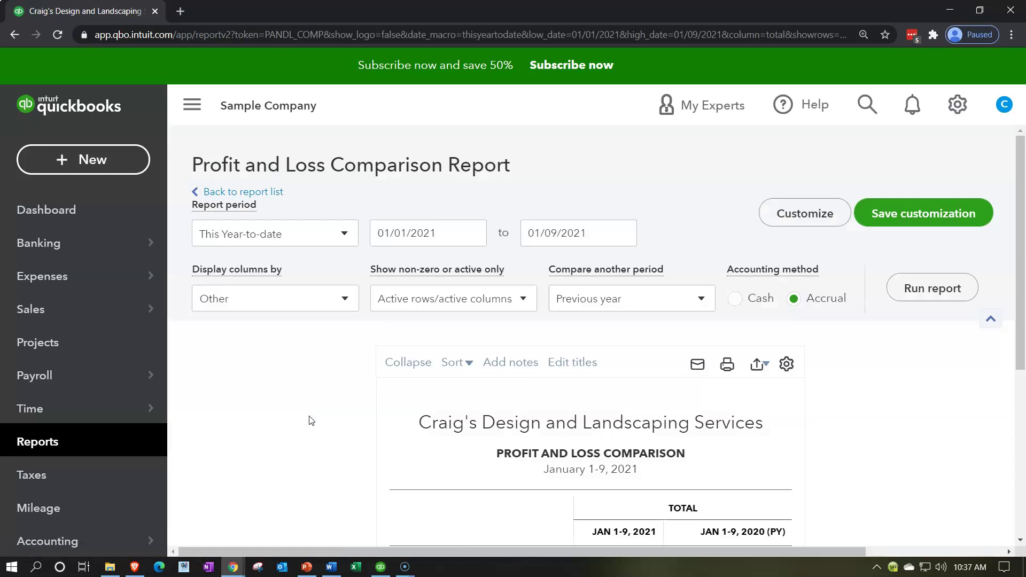
- Keep Previous year (PY) as the comparison, so JAN 1-9, 2021 sits beside JAN 1-9, 2020
scroll(310, 421, "down", 4)
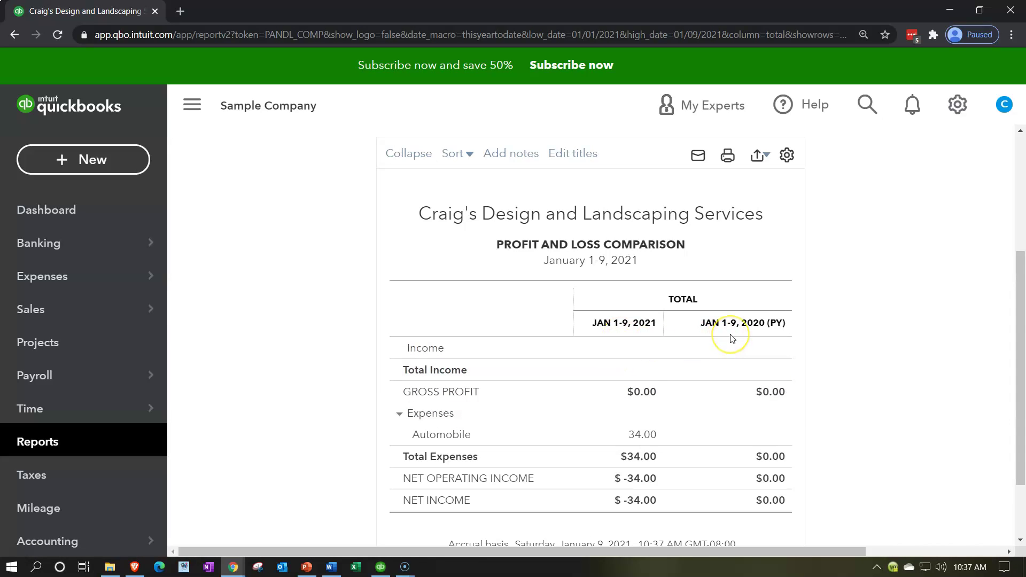
scroll(731, 338, "up", 4)
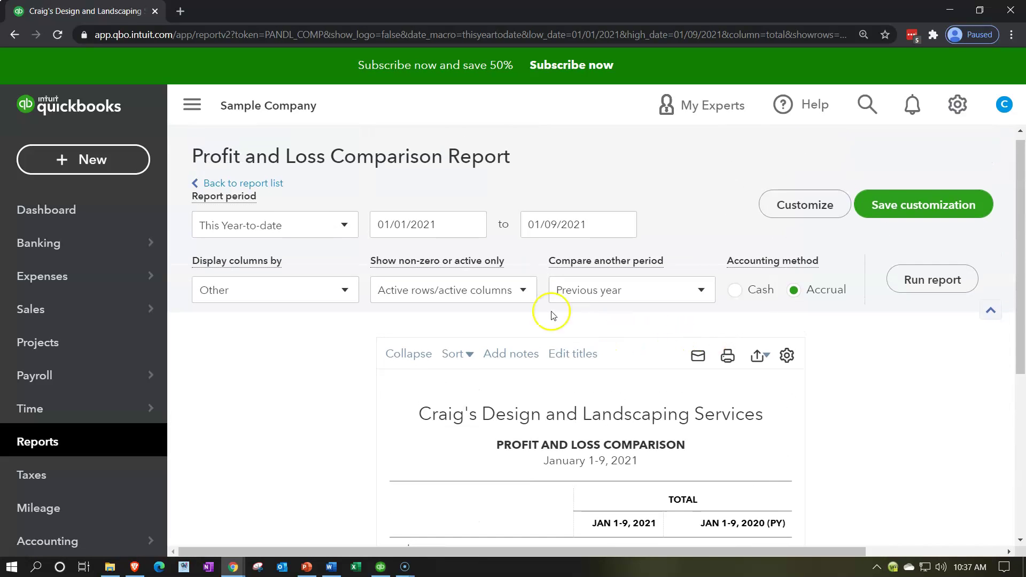
left_click(529, 294)
left_click(529, 293)
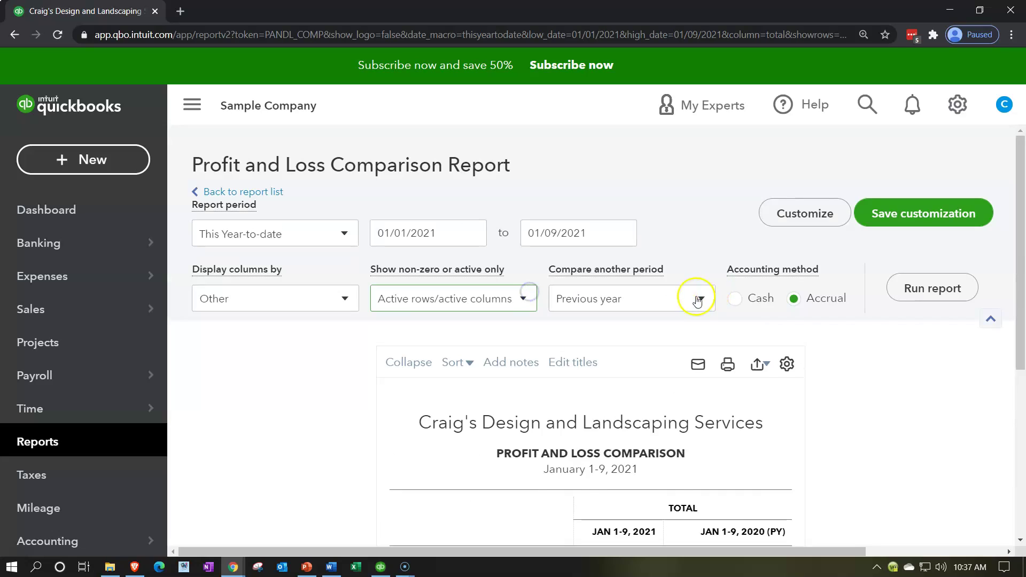
left_click(690, 301)
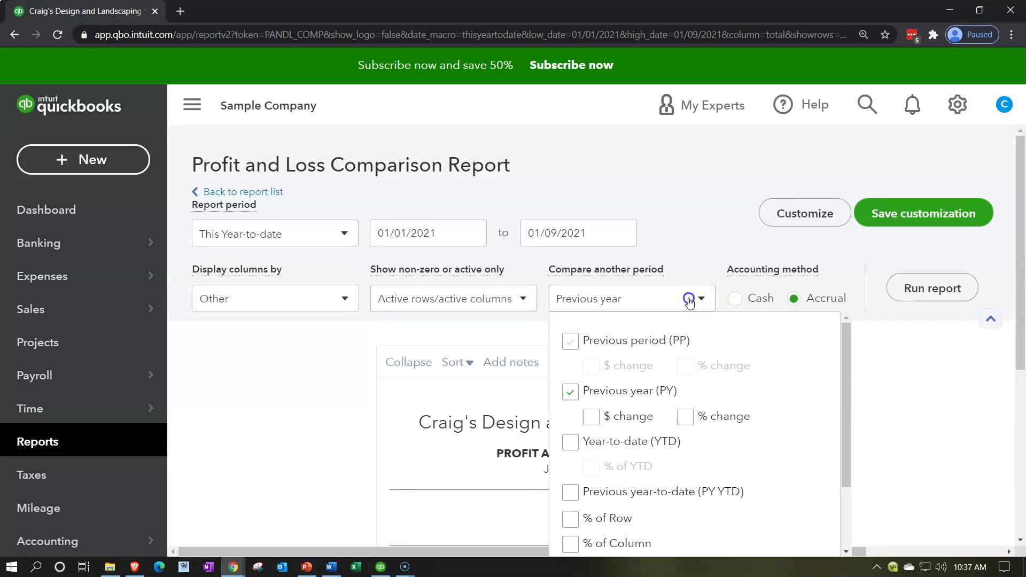
left_click(570, 398)
left_click(263, 421)
left_click(276, 390)
scroll(276, 392, "down", 1)
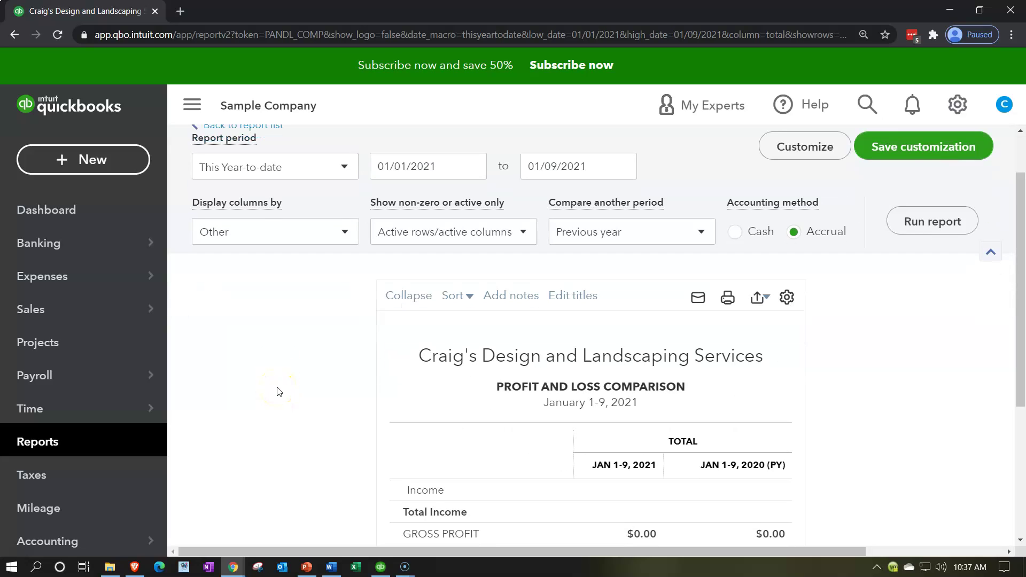
- Duplicate the comparison report's browser tab twice and switch to the third copy
right_click(117, 17)
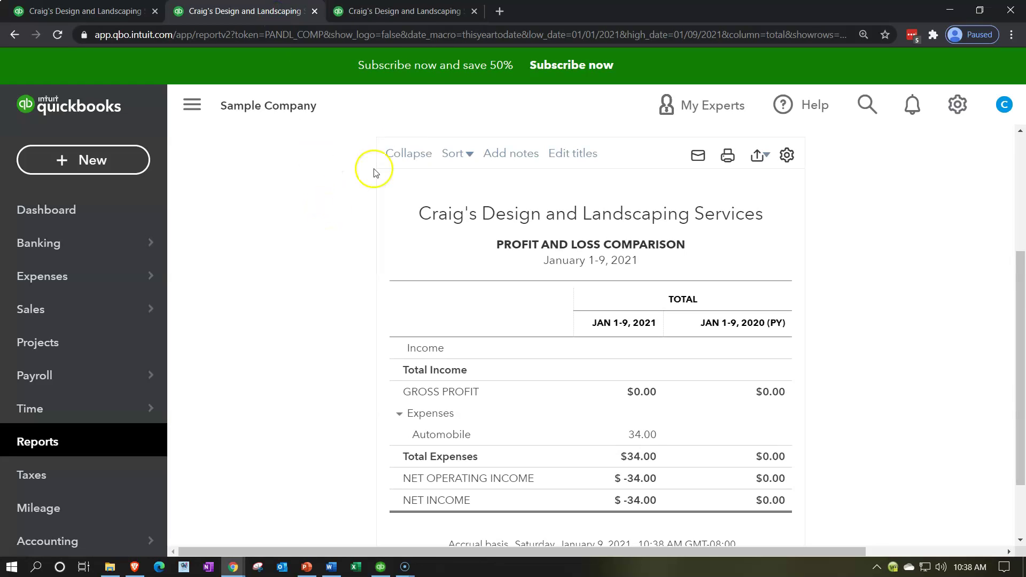
left_click(417, 11)
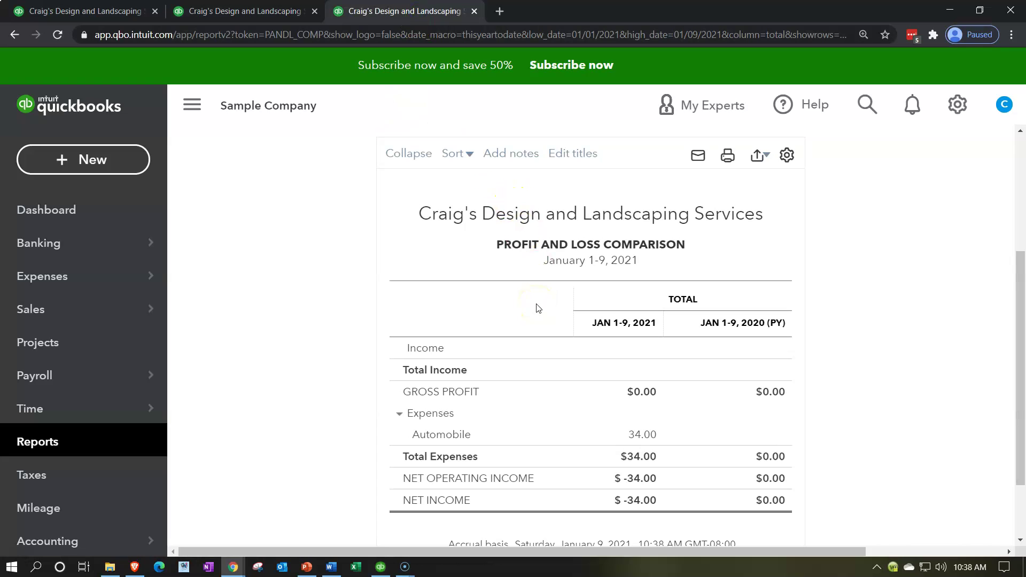
- Rerun the third copy for 01/01/2020 to 12/31/2020, then return to the second tab
left_click(191, 108)
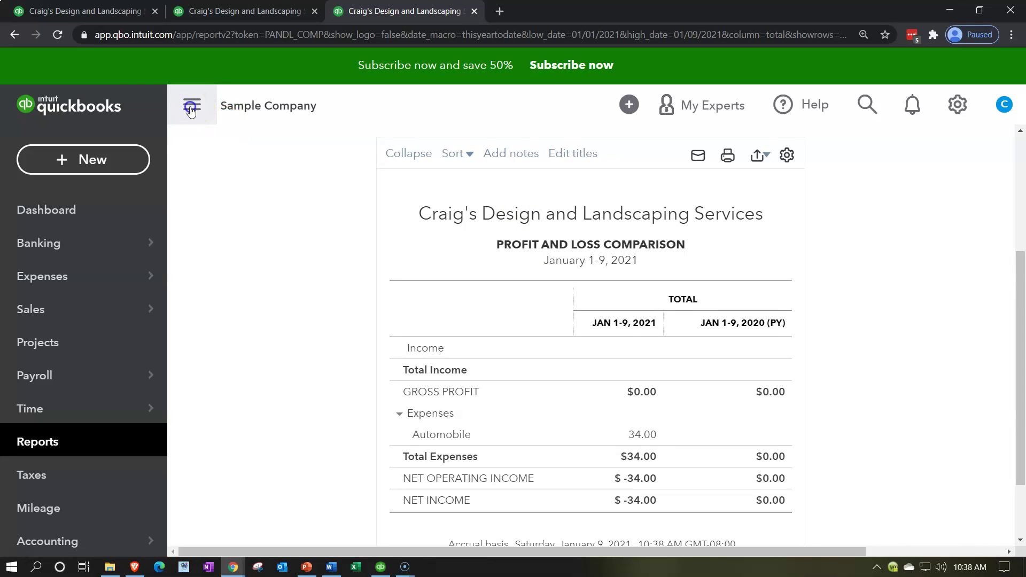
scroll(229, 235, "up", 4)
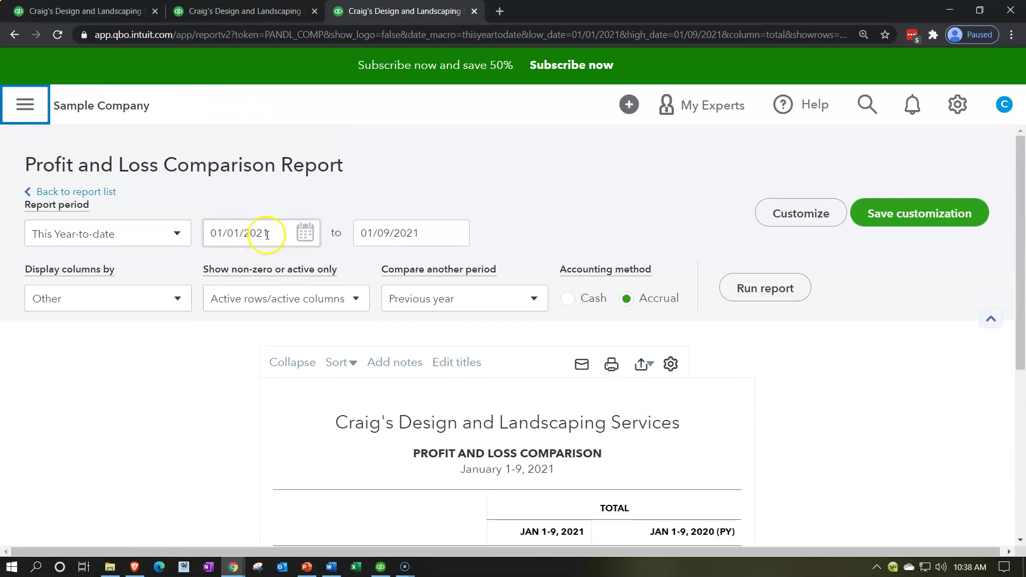
left_click(248, 225)
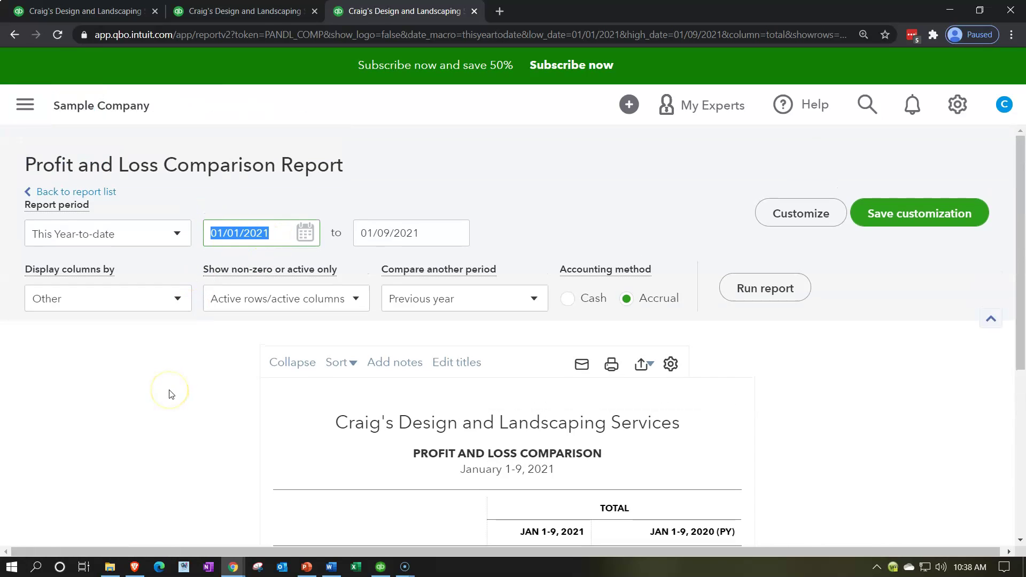
type("0")
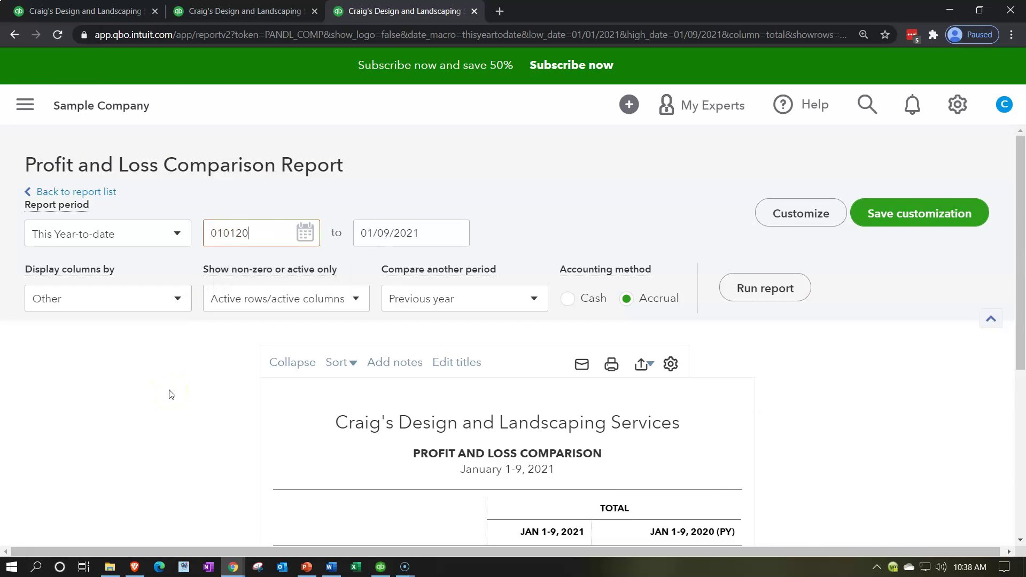
type("1/01/2020")
key("Tab")
type("12312020")
key("Tab")
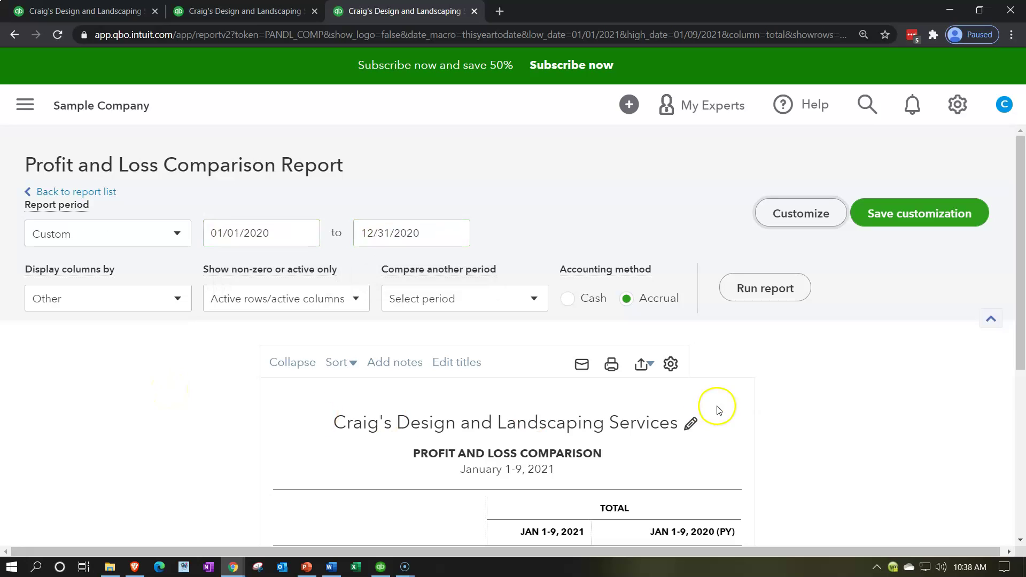
left_click(762, 297)
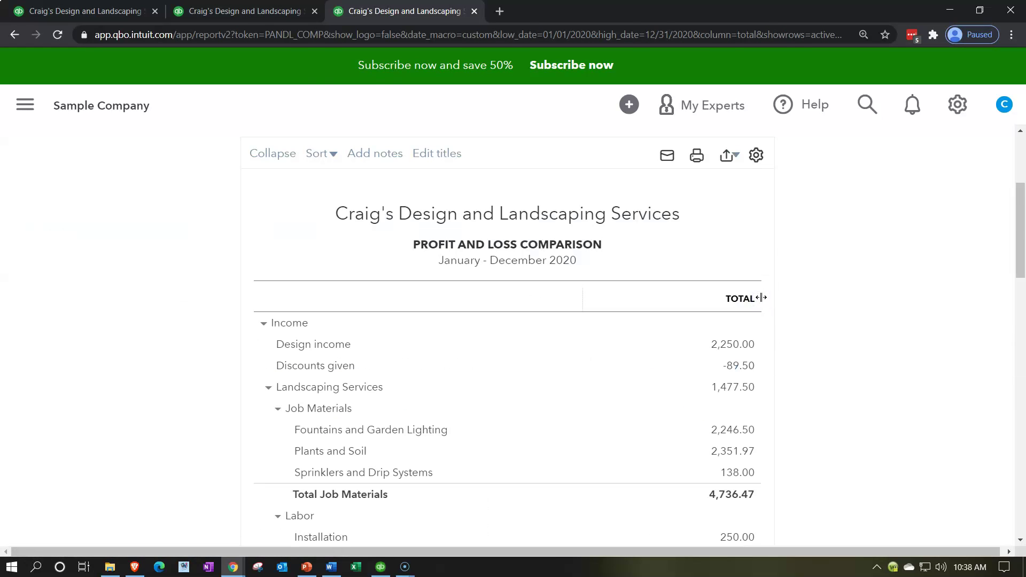
left_click(262, 18)
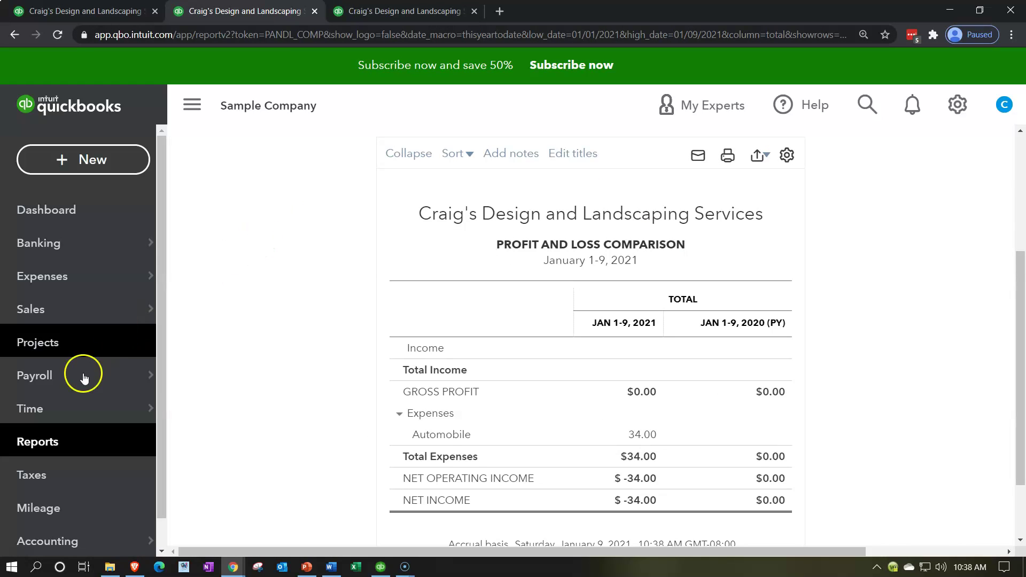
- Open the standard Profit and Loss report from Reports
left_click(65, 443)
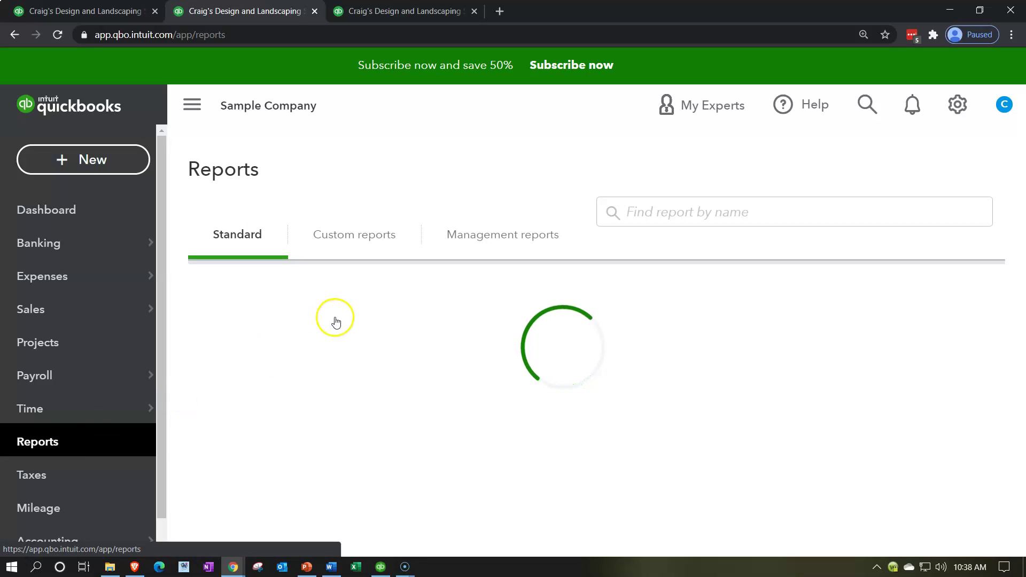
scroll(337, 319, "down", 1)
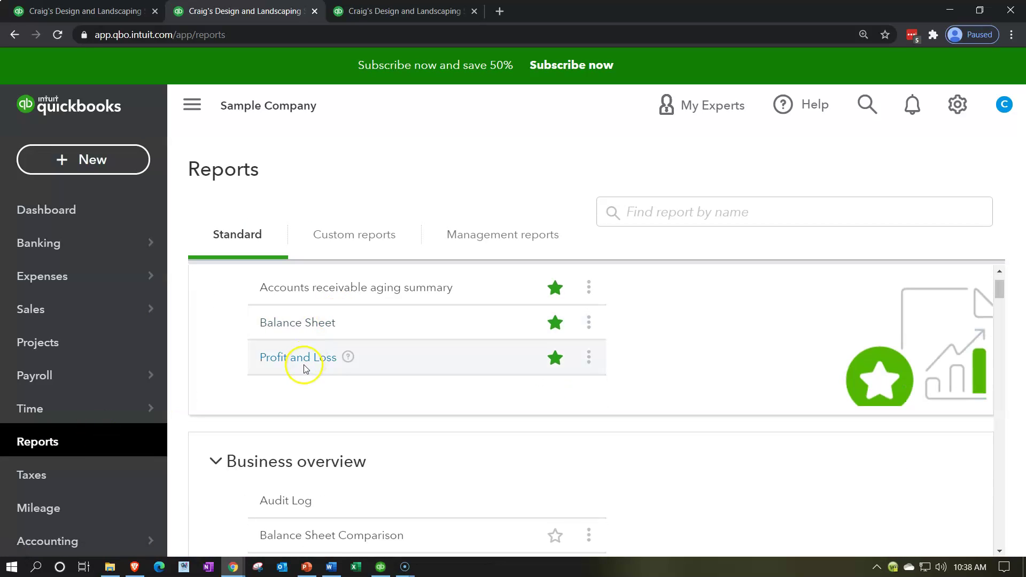
left_click(301, 361)
scroll(300, 362, "down", 3)
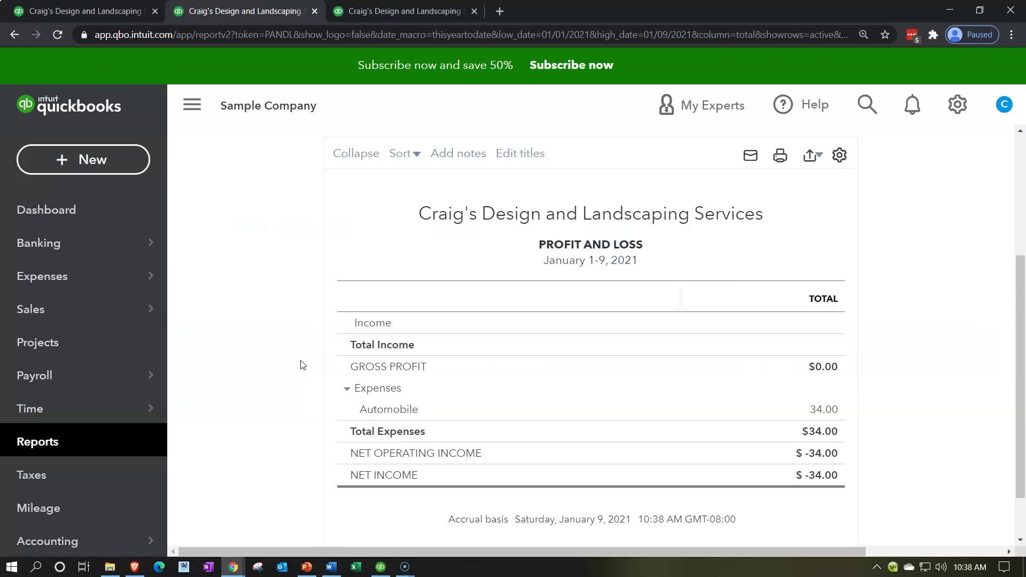
scroll(300, 362, "up", 3)
- Run the Profit and Loss for 01/01/2020 to 12/31/2020
left_click(451, 234)
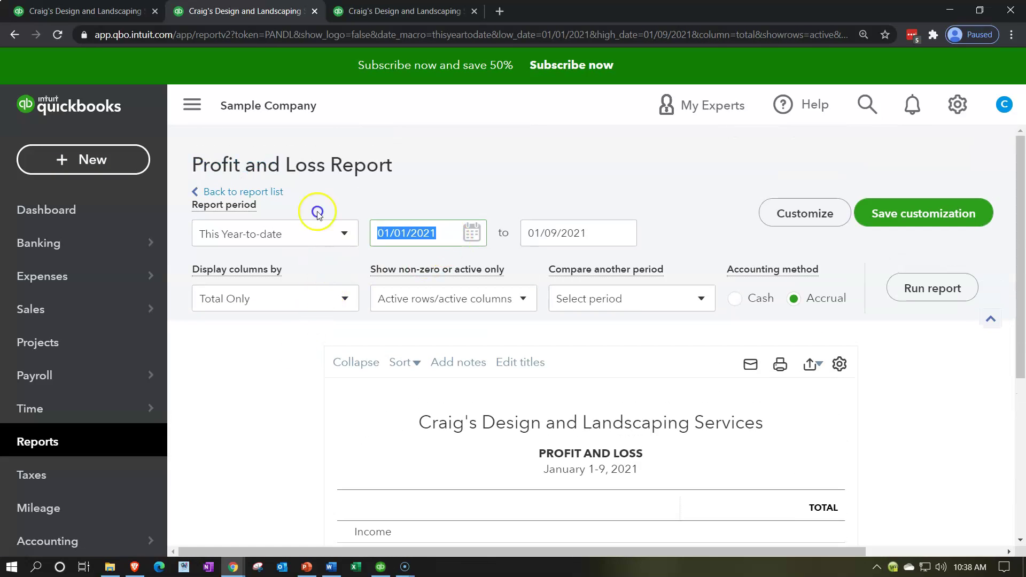
type("01/01/2020")
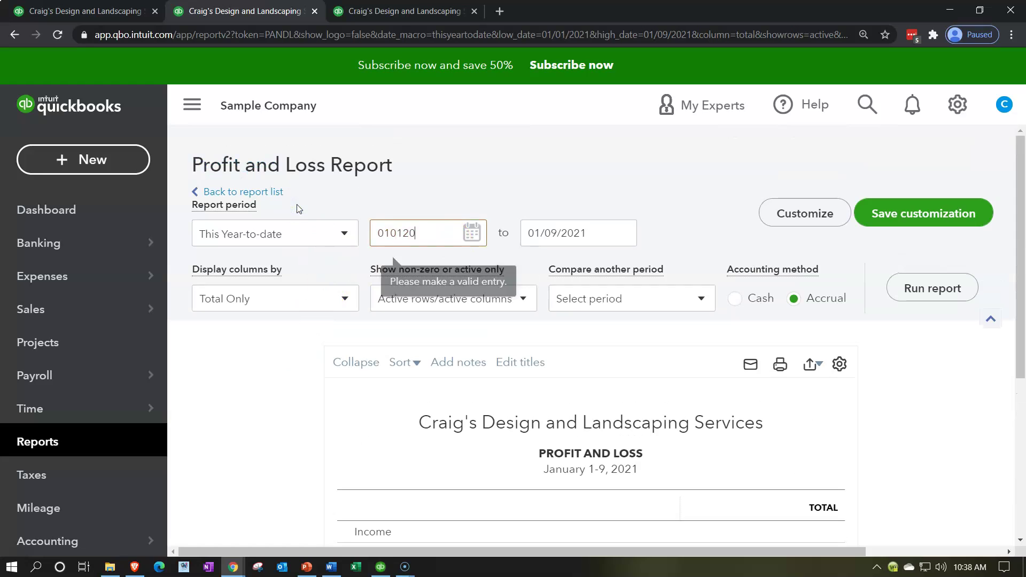
key("Tab")
type("12/31/2020")
key("Tab")
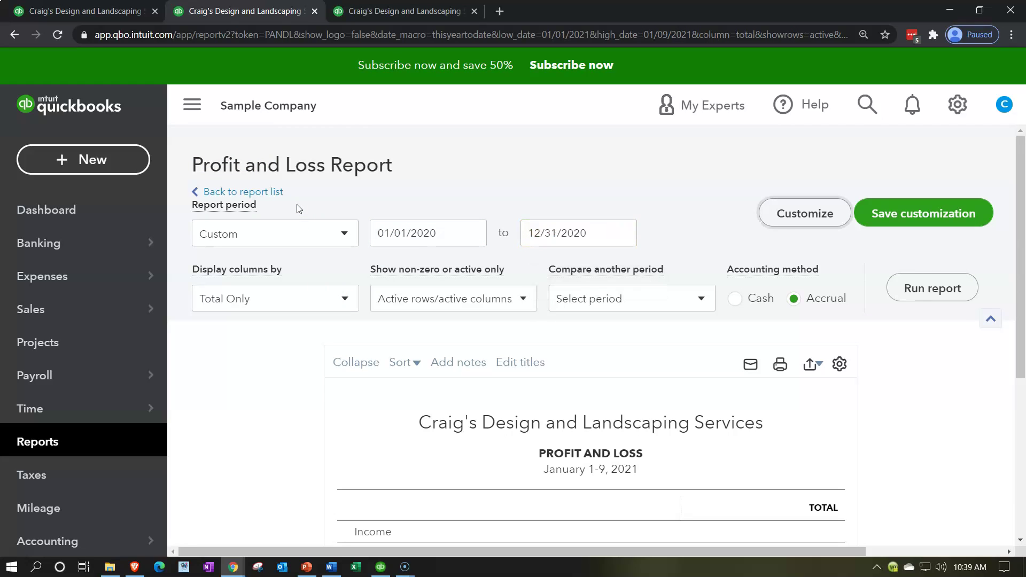
left_click(911, 276)
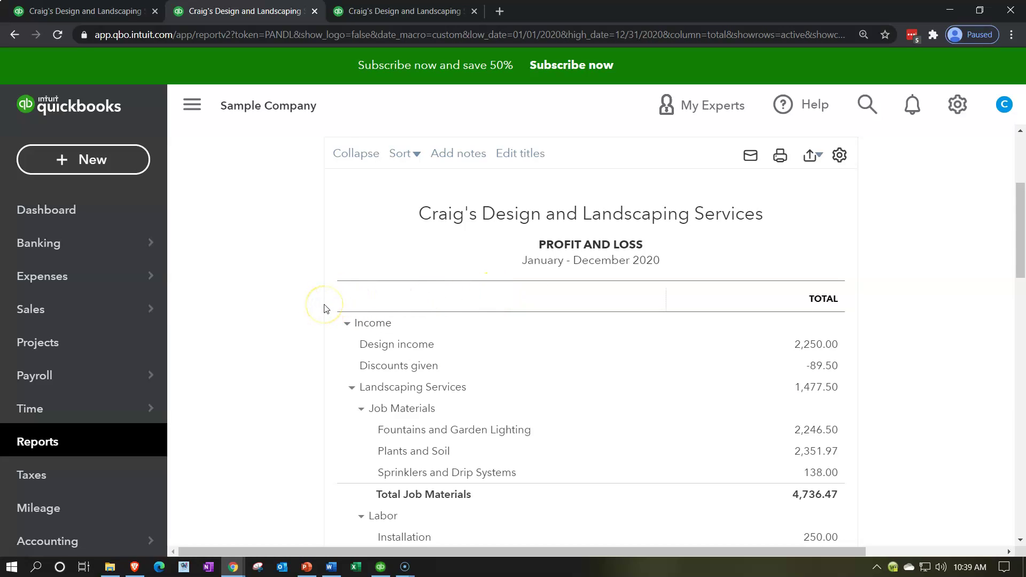
left_click(197, 109)
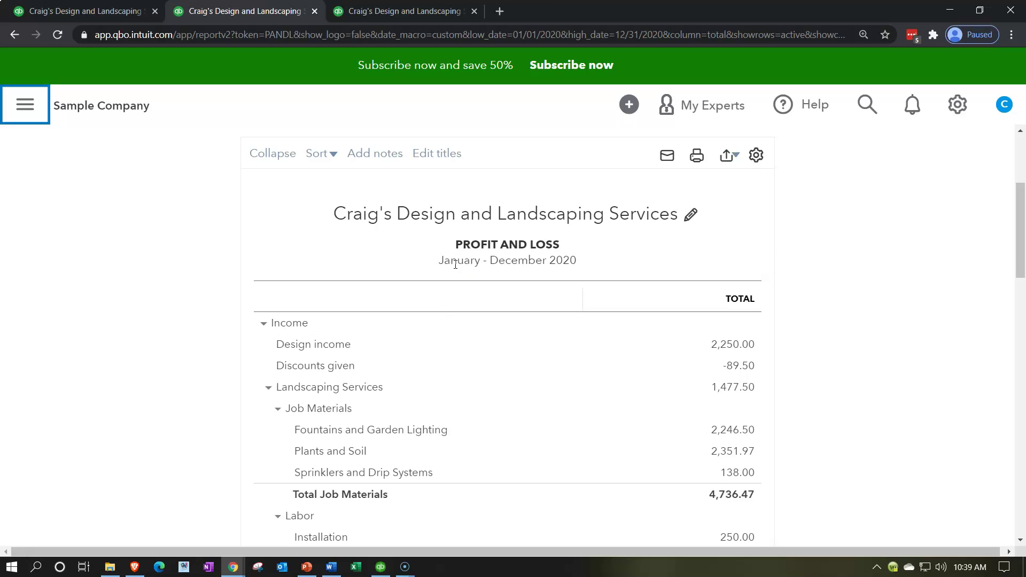
left_click(464, 266)
left_click_drag(478, 265, 500, 267)
scroll(588, 358, "down", 1)
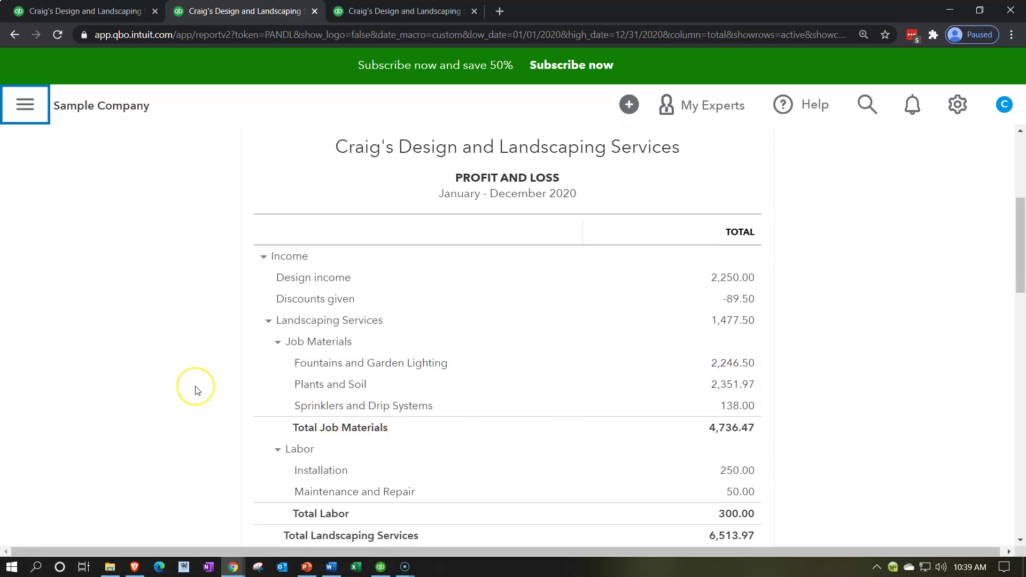
scroll(195, 390, "up", 4)
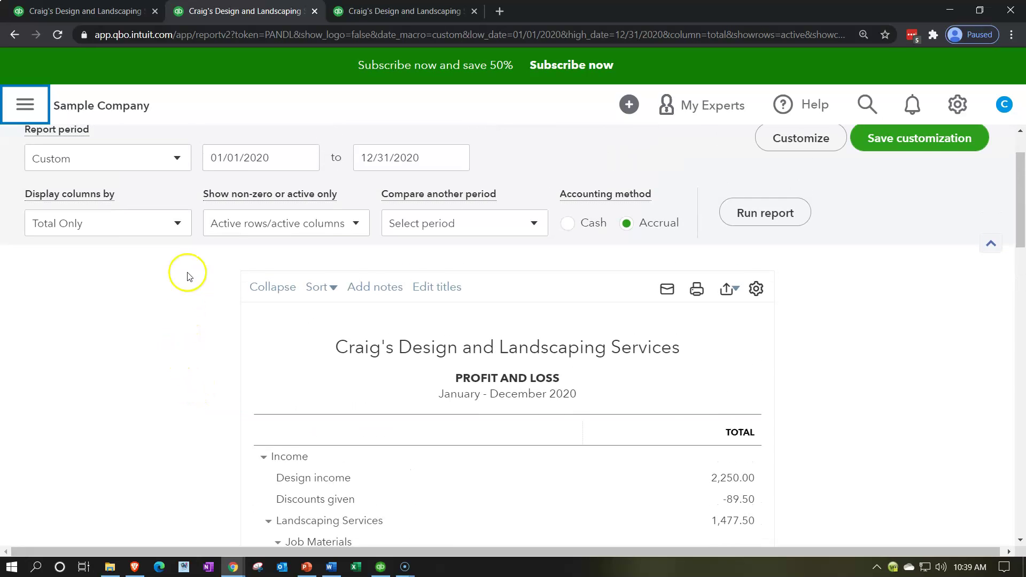
- Display the 2020 Profit and Loss columns by Months, JAN through DEC 2020
left_click(178, 225)
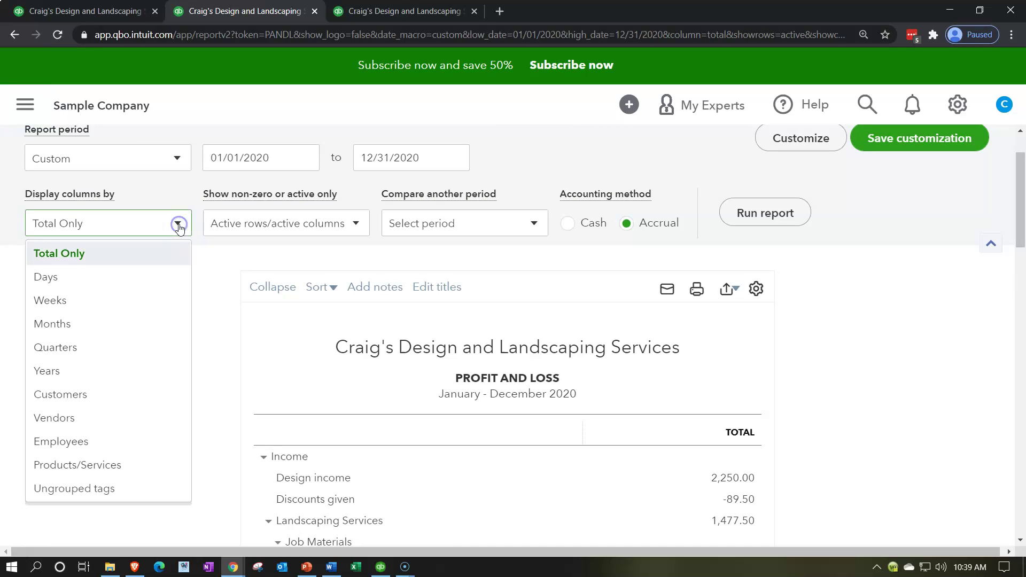
left_click(114, 318)
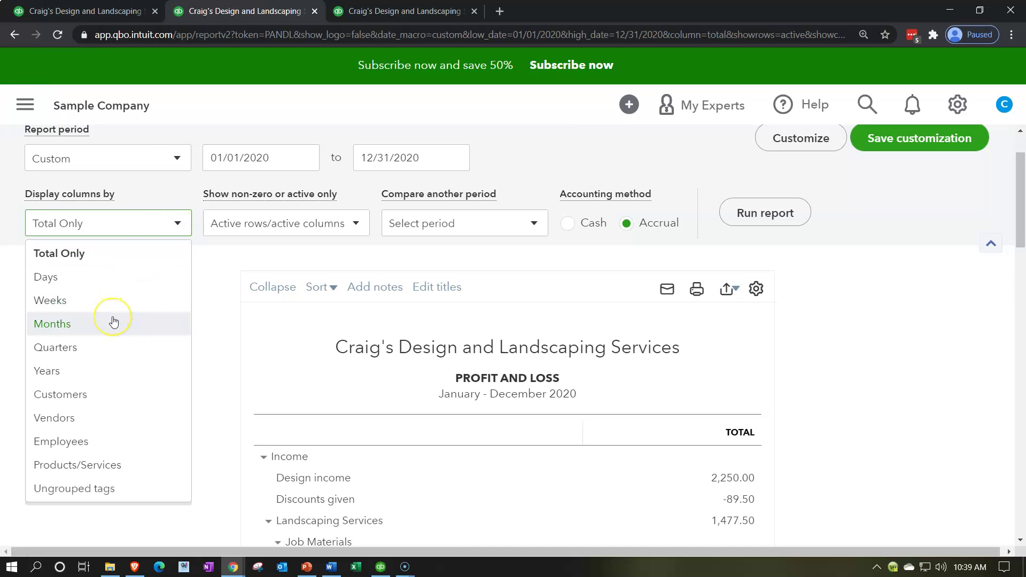
left_click(114, 321)
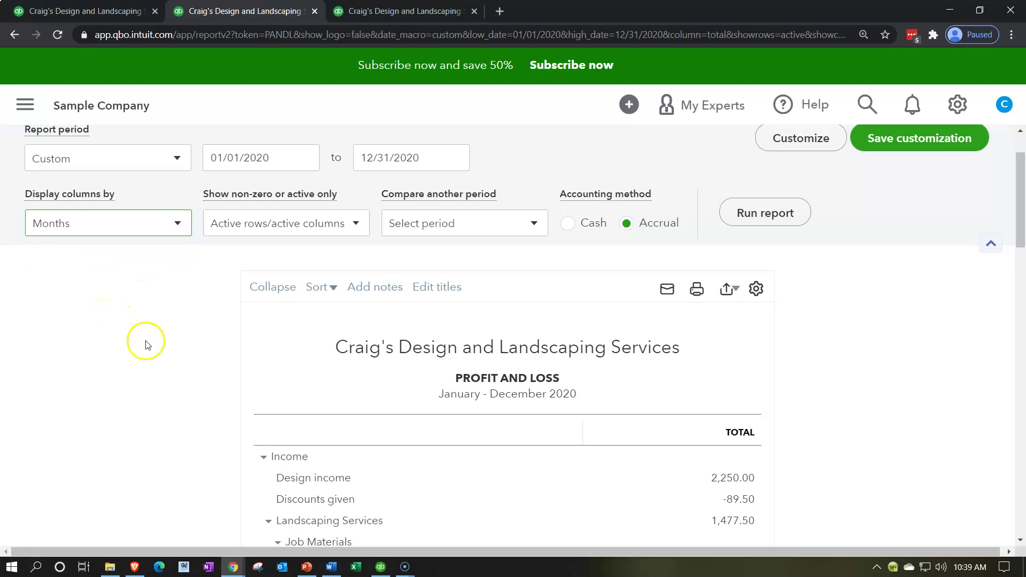
left_click(749, 212)
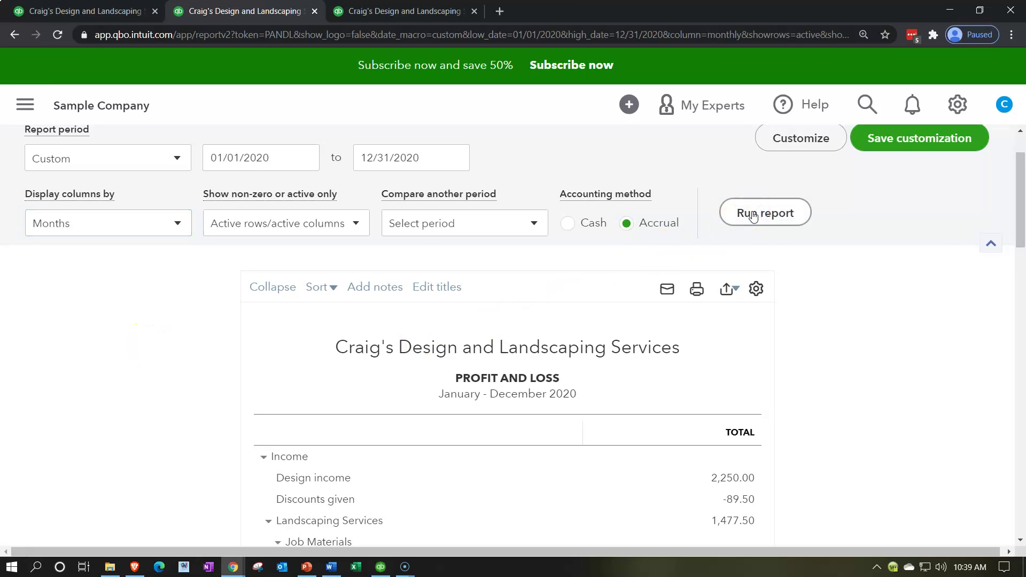
scroll(755, 326, "down", 1)
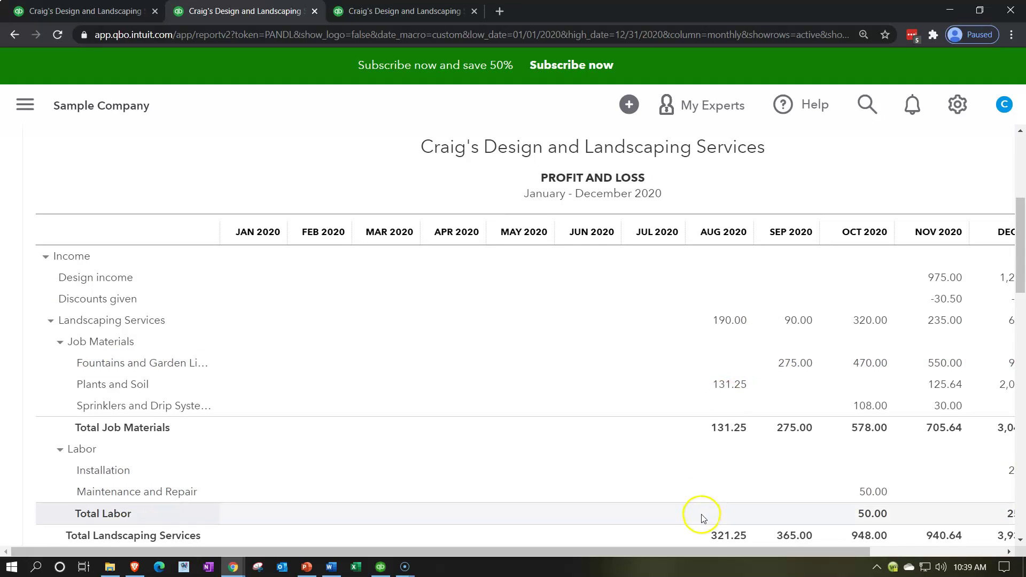
- Narrow the monthly report to 11/01/2020–12/31/2020 and rerun it
scroll(614, 458, "up", 4)
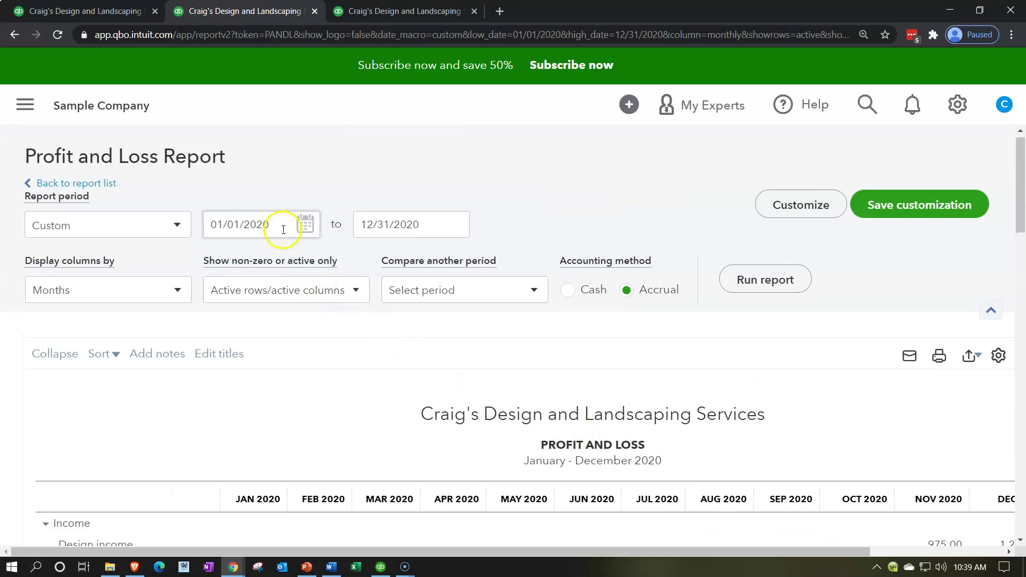
left_click_drag(284, 224, 177, 224)
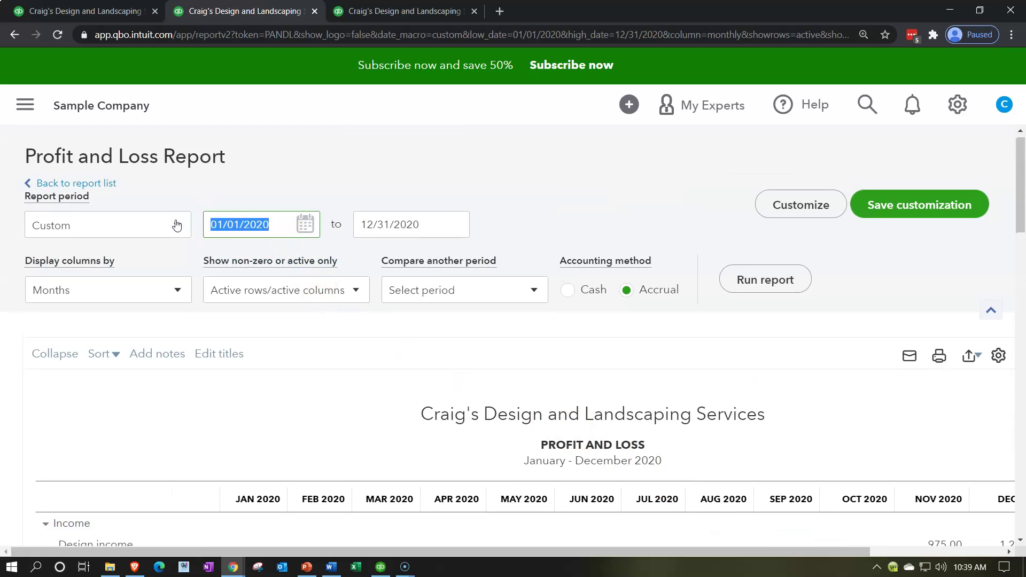
type("11/01/2020")
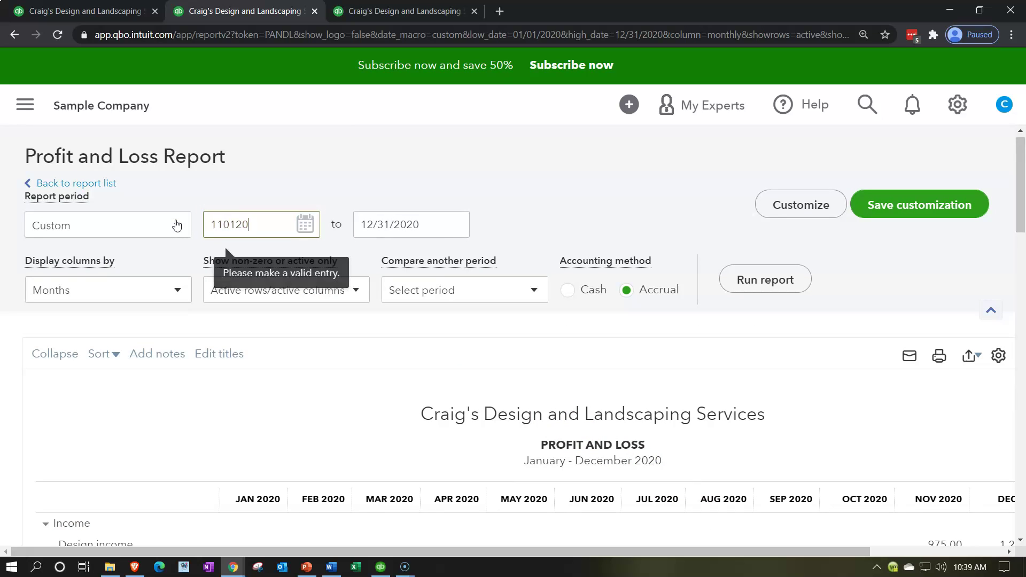
key("Tab")
left_click(643, 250)
left_click(730, 277)
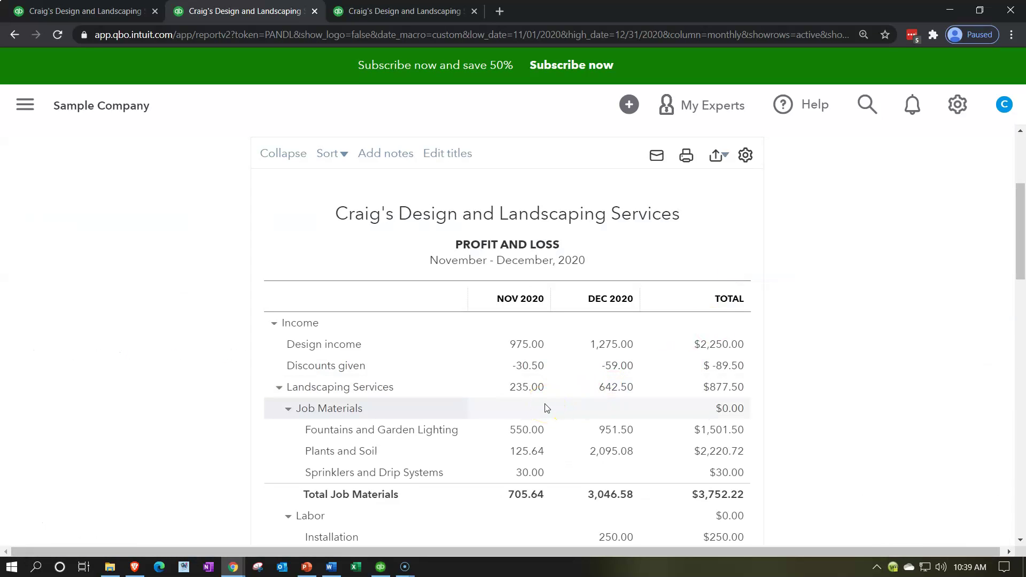
left_click(526, 324)
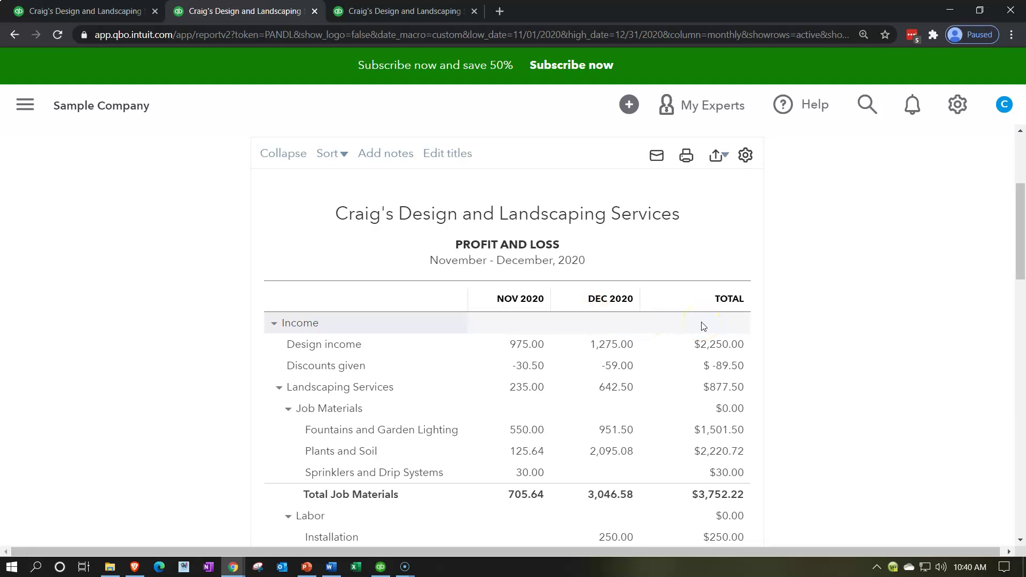
- Set Display columns by back to Total Only
scroll(153, 362, "up", 4)
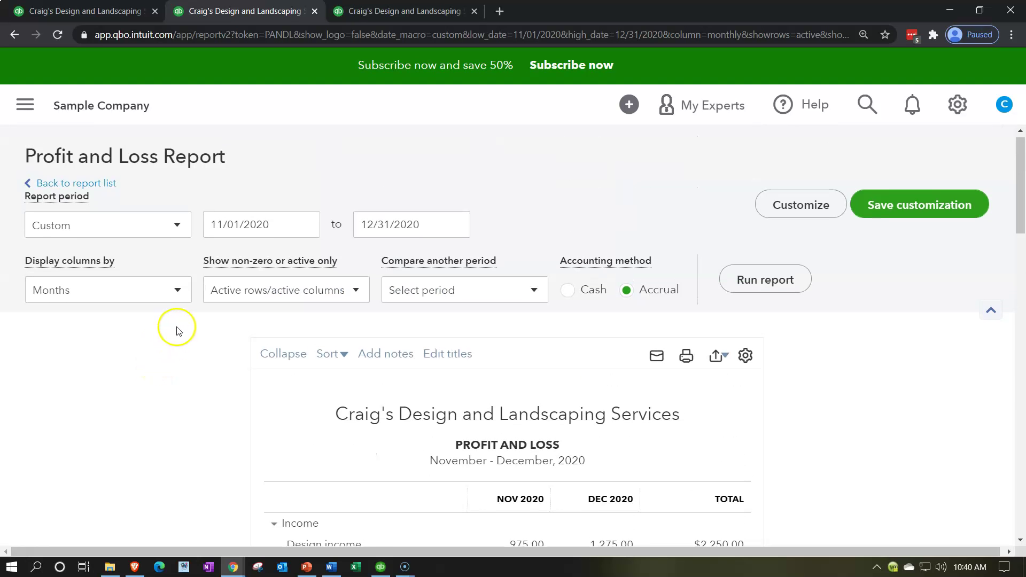
left_click(175, 289)
left_click(114, 316)
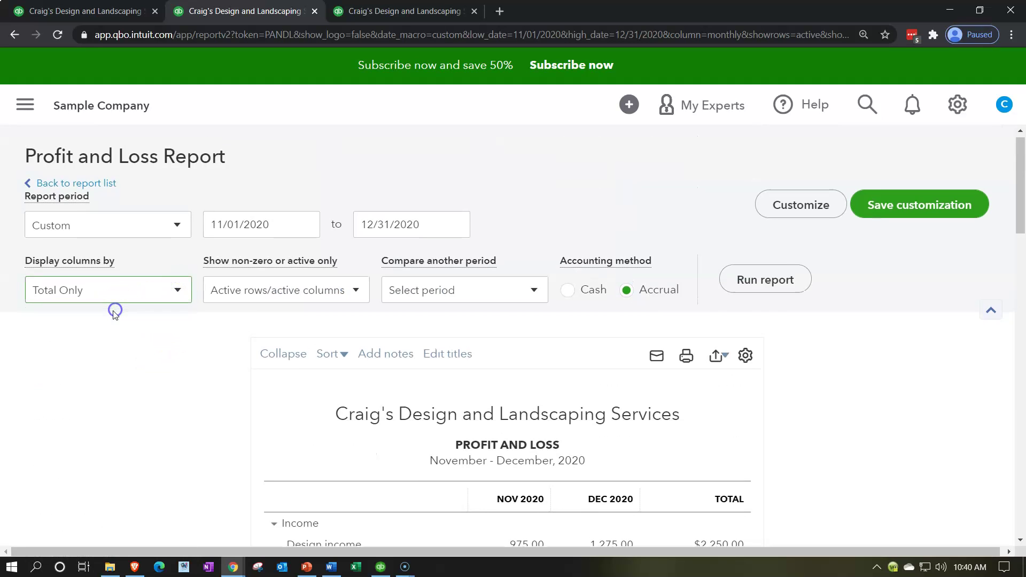
- Rerun the November–December 2020 report as a single total column
left_click(750, 279)
scroll(760, 273, "down", 4)
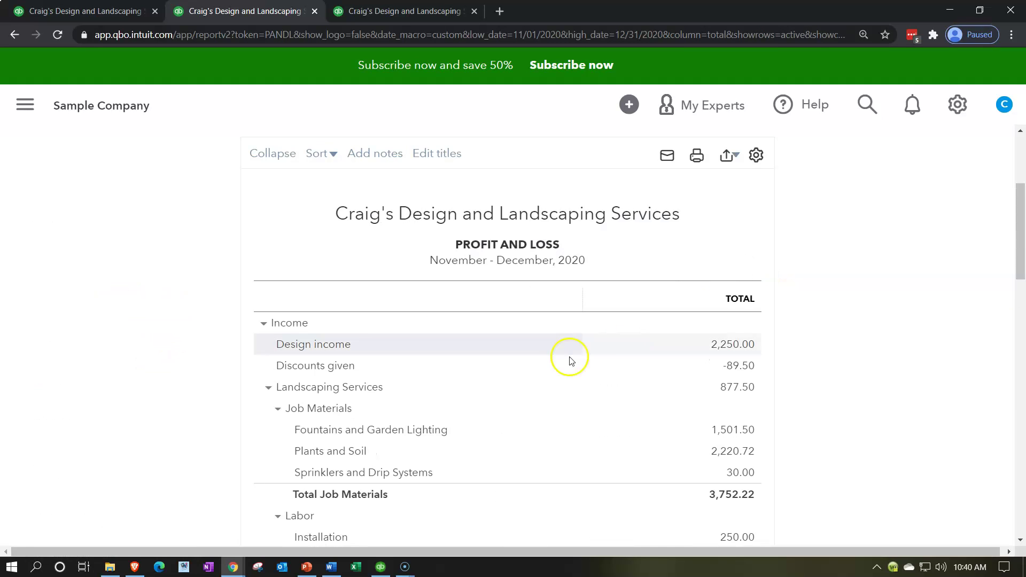
scroll(571, 361, "up", 4)
- Add a Previous period (PP) comparison covering 09/01/2020–10/31/2020
left_click(530, 300)
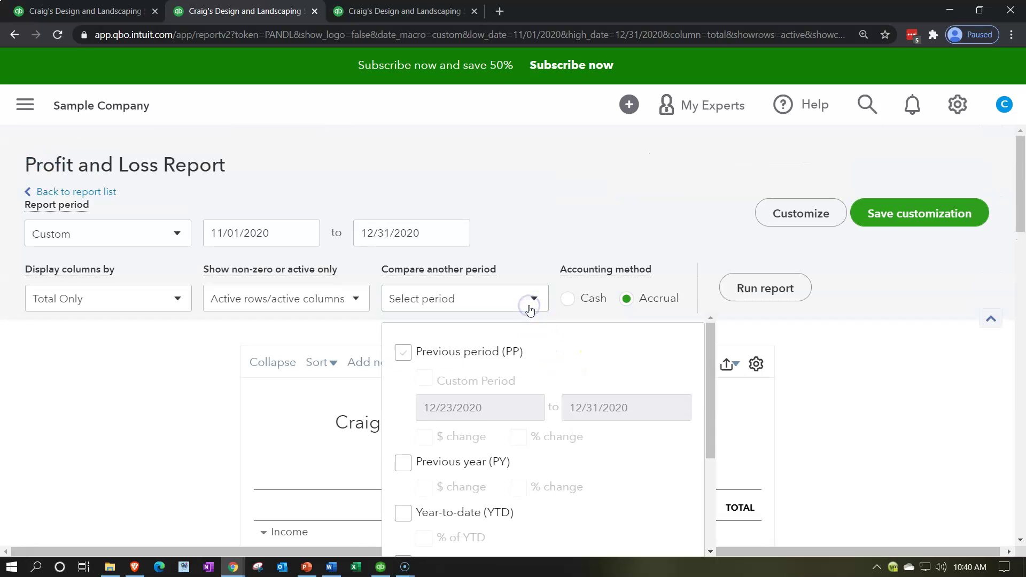
left_click(404, 357)
scroll(405, 358, "down", 1)
scroll(406, 361, "up", 1)
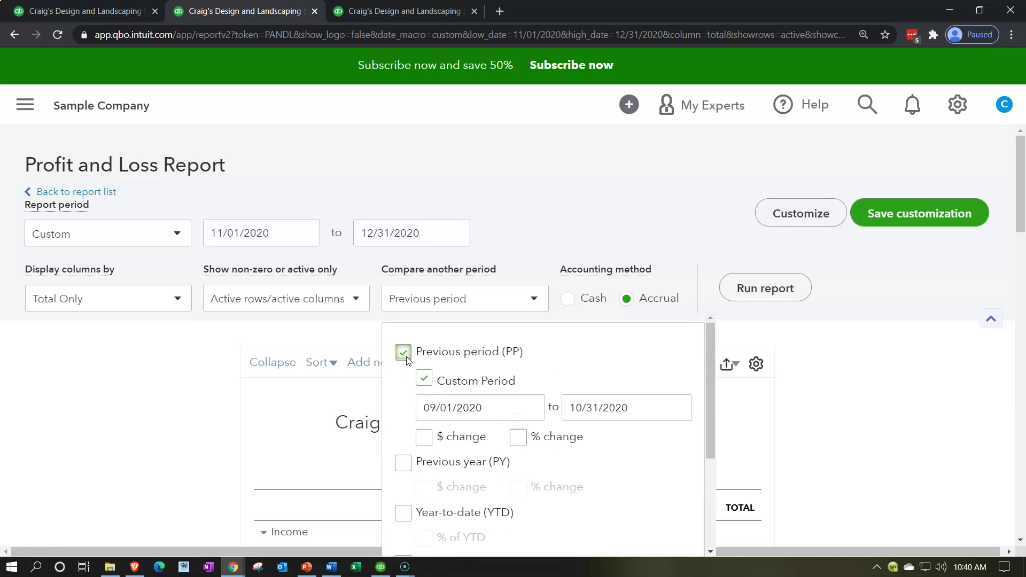
left_click(429, 371)
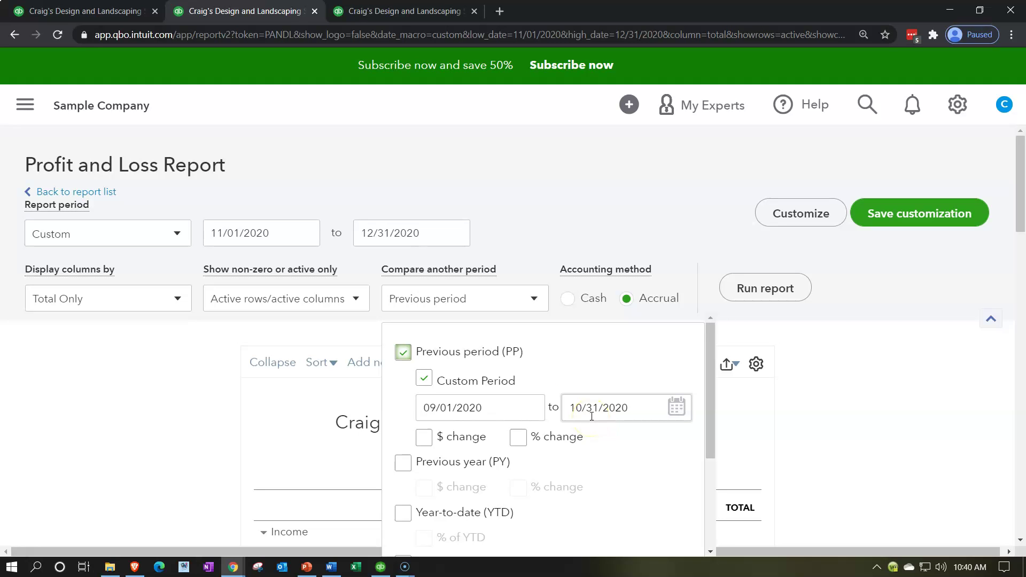
left_click(172, 368)
scroll(195, 363, "up", 4)
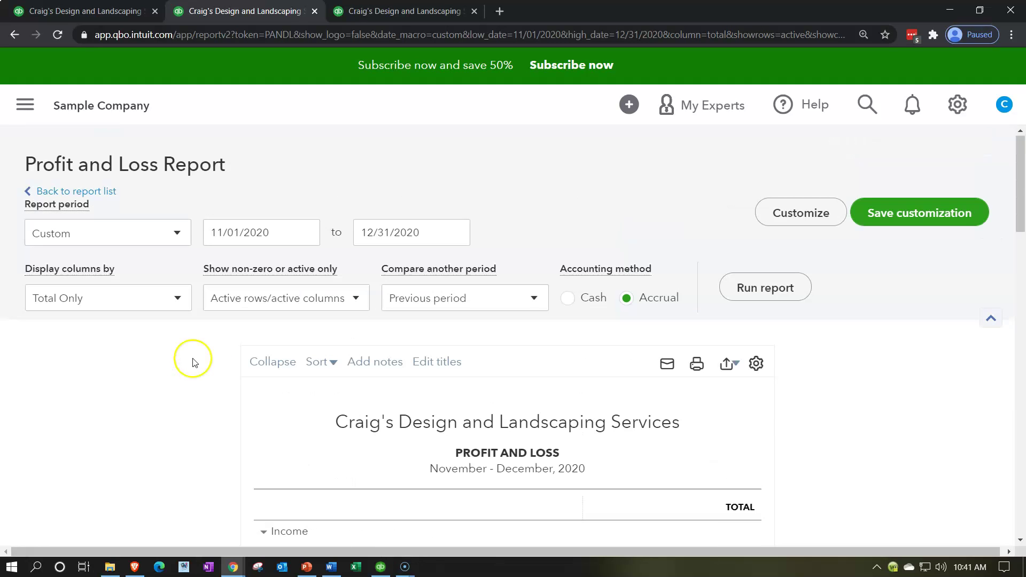
- Rerun the report for 12/01/2020 to 12/31/2020
left_click(274, 230)
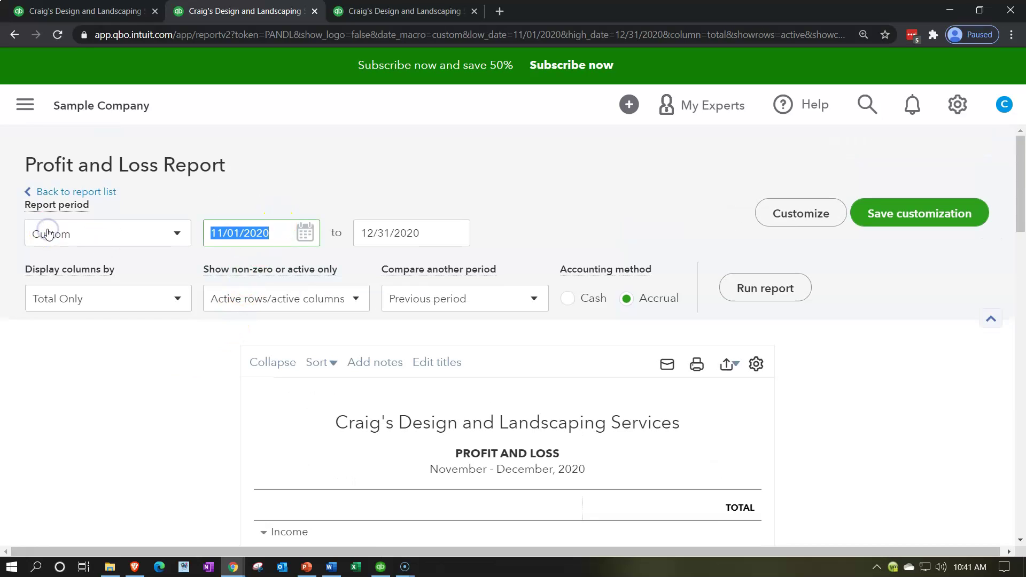
type("0")
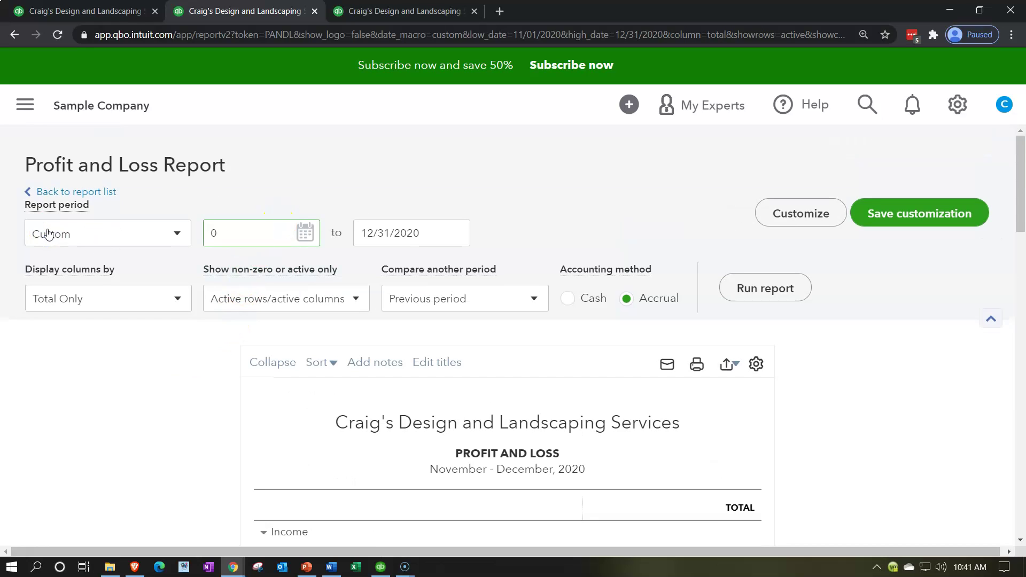
key("BackSpace")
type("12/01/2020")
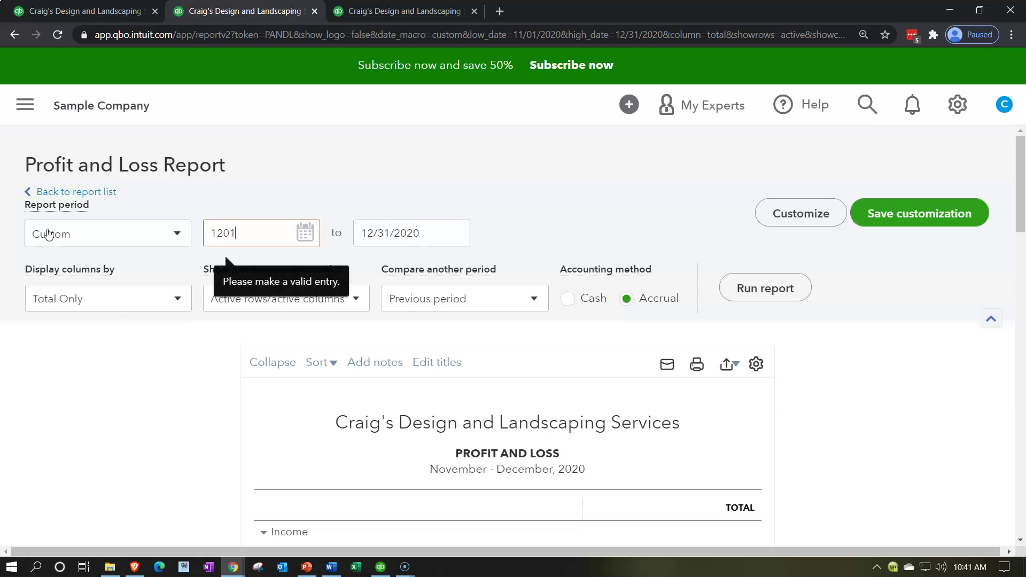
key("Tab")
key("Tab")
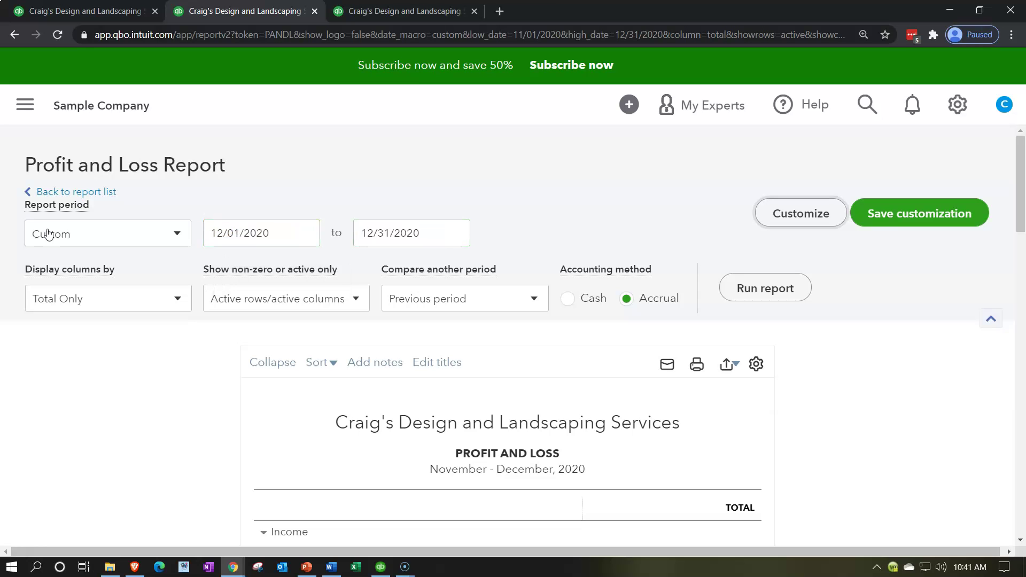
left_click(741, 297)
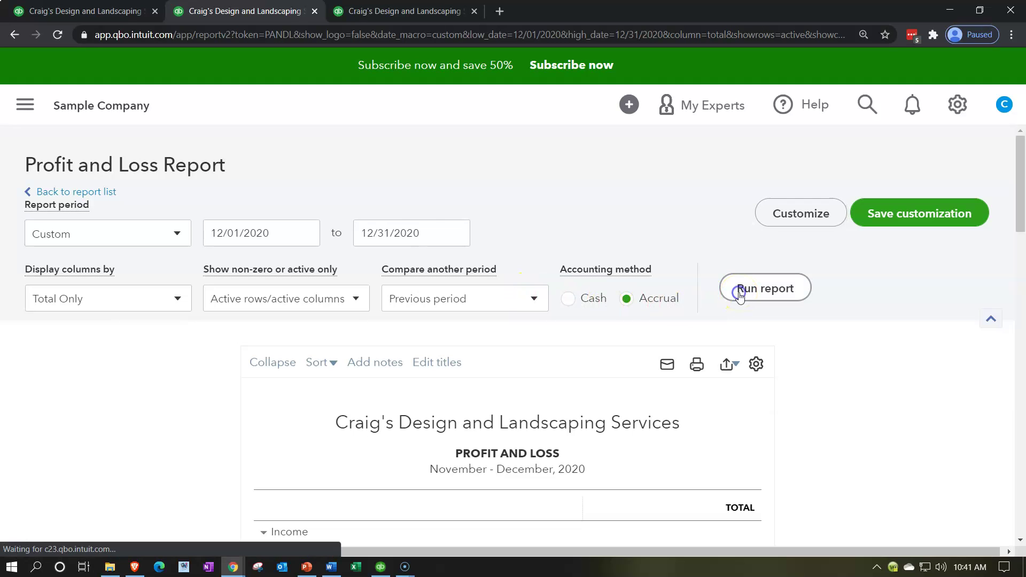
- Check that the comparison's previous period reads 11/01/2020–11/30/2020
scroll(739, 295, "down", 4)
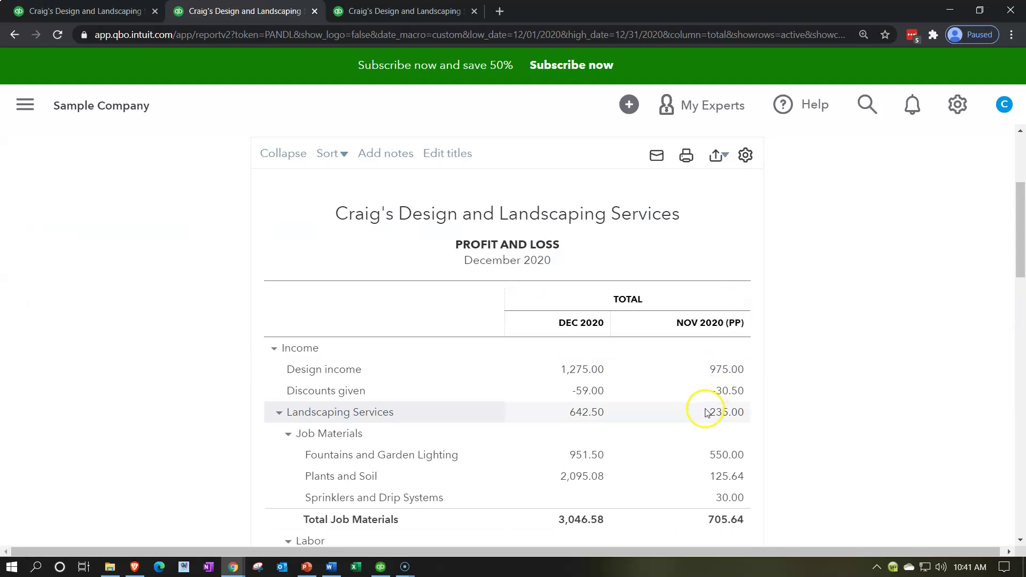
scroll(705, 412, "up", 1)
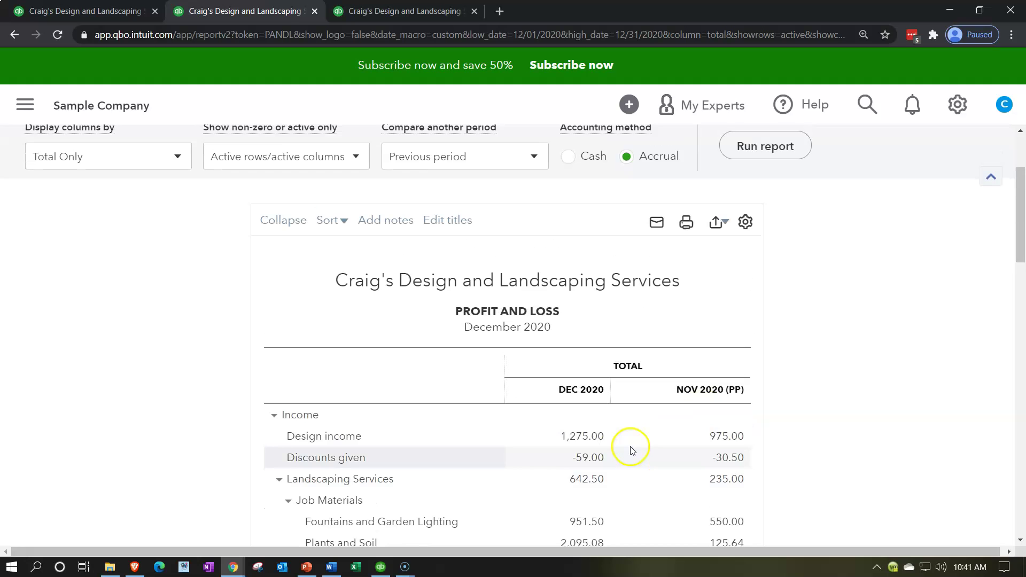
scroll(630, 449, "up", 1)
left_click(533, 225)
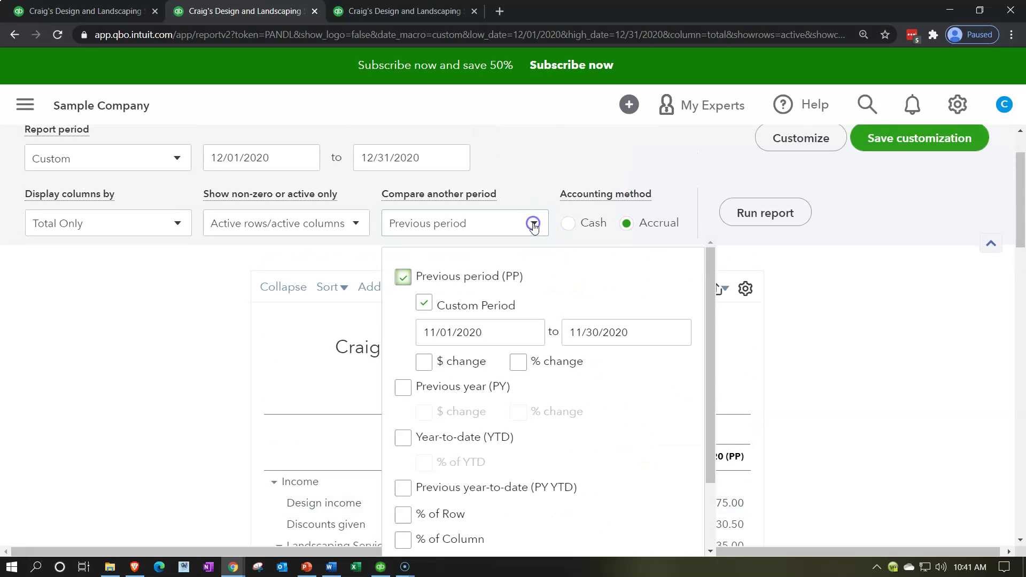
- Rerun with Previous period so NOV 2020 (PP) shows 975.00 design income beside 1,275.00
left_click(470, 337)
left_click(606, 354)
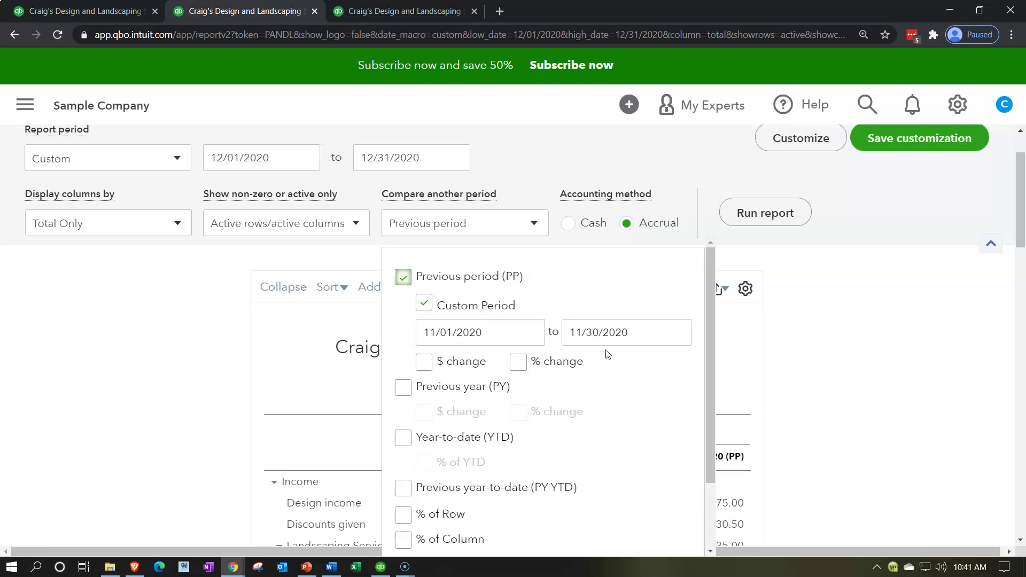
scroll(607, 354, "down", 1)
left_click(772, 211)
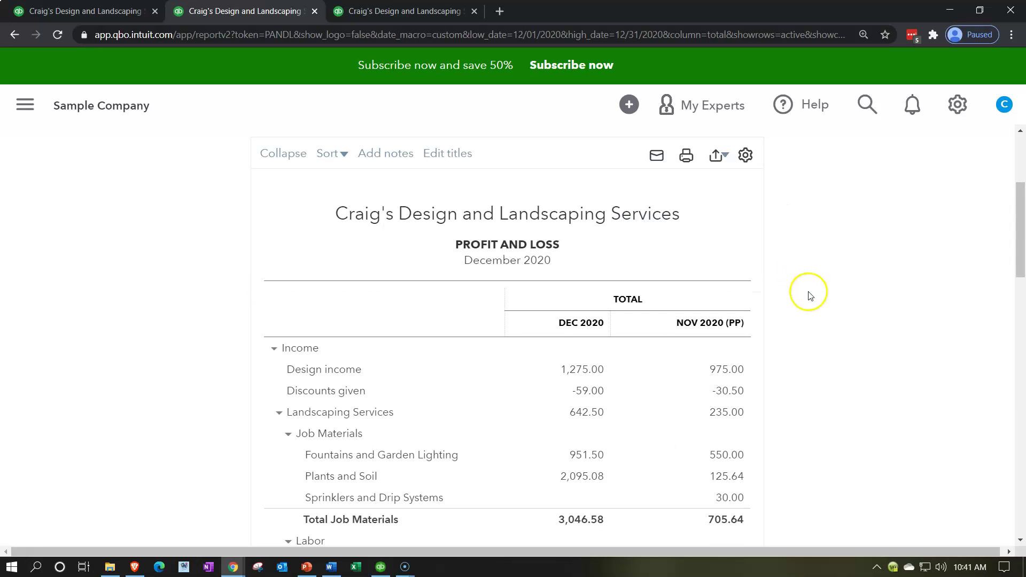
scroll(808, 305, "down", 1)
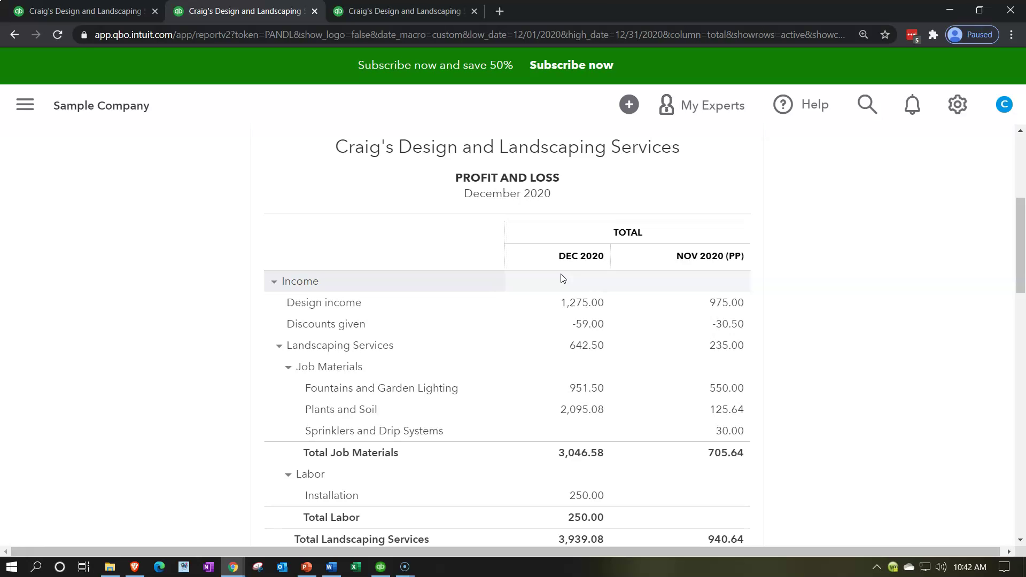
scroll(563, 278, "up", 4)
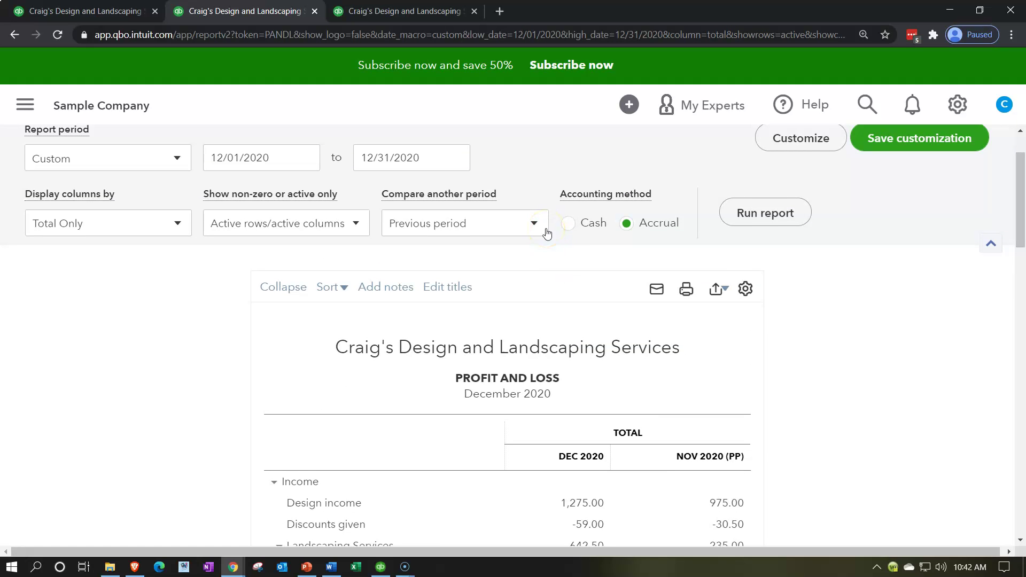
scroll(546, 233, "down", 1)
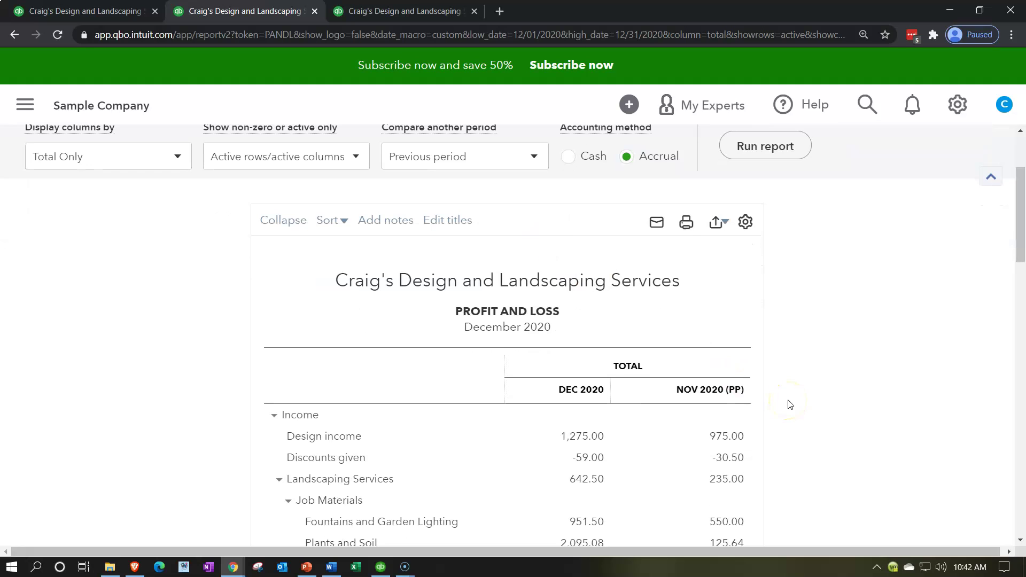
scroll(789, 404, "up", 1)
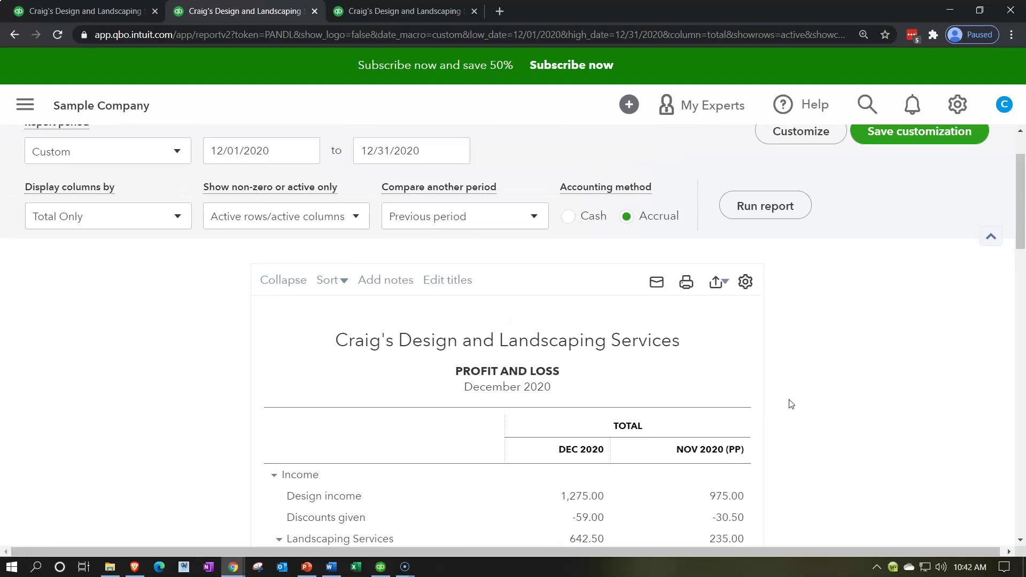
- Add a $ change column comparing December 2020 with November 2020 and rerun the report
left_click(536, 224)
left_click(423, 362)
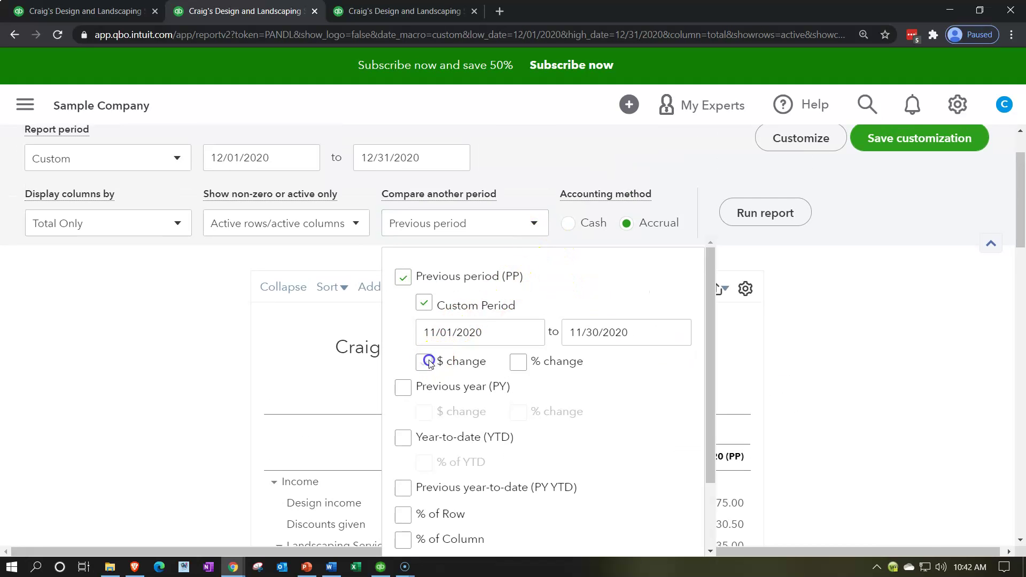
scroll(640, 356, "down", 1)
scroll(640, 357, "down", 2)
scroll(817, 287, "up", 1)
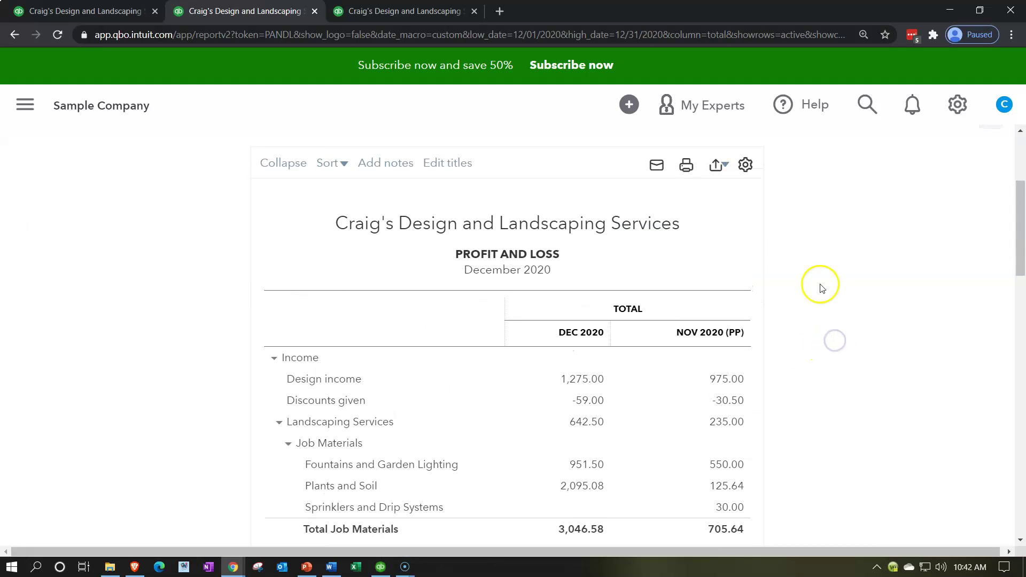
left_click(761, 147)
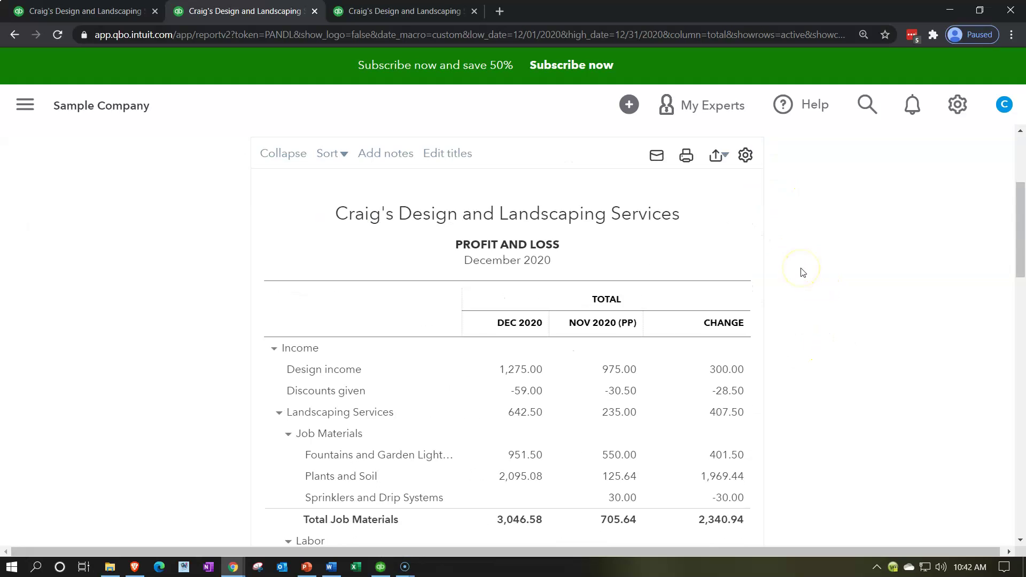
scroll(807, 321, "down", 1)
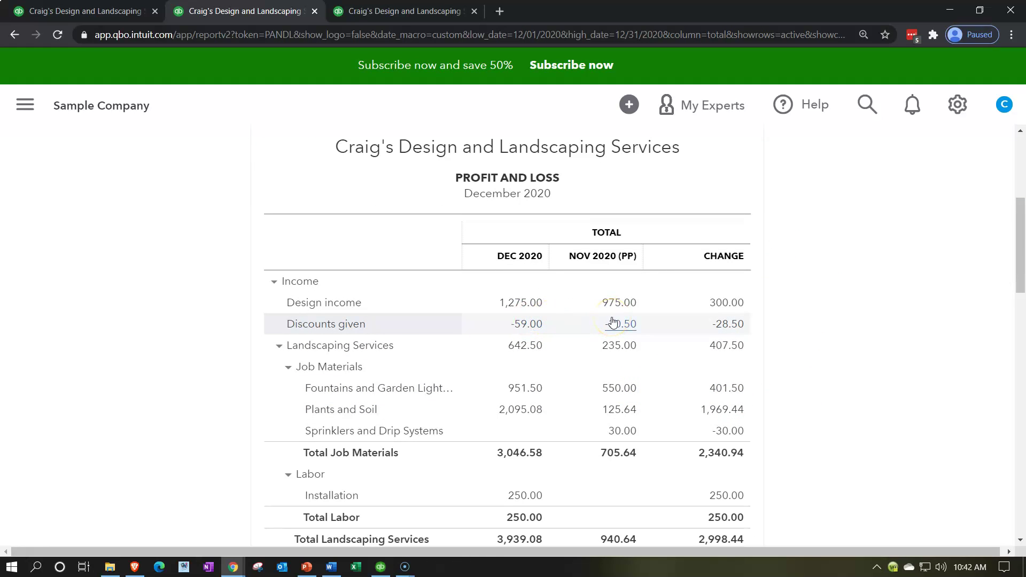
left_click(542, 310)
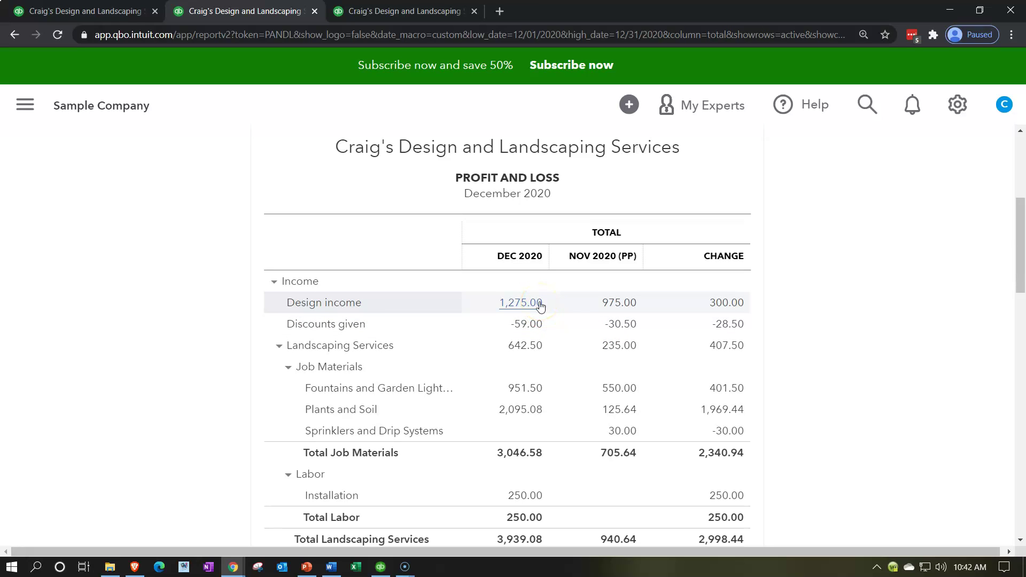
left_click(588, 310)
left_click(704, 306)
scroll(685, 346, "up", 4)
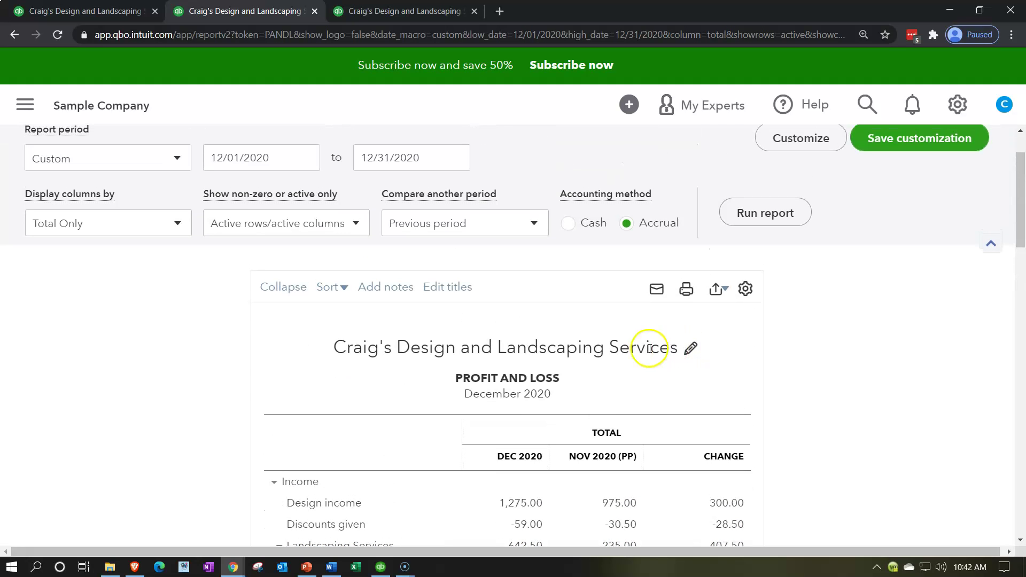
- Add a % change column, showing 30.77% for design income, and launch Calculator
left_click(532, 224)
left_click(517, 362)
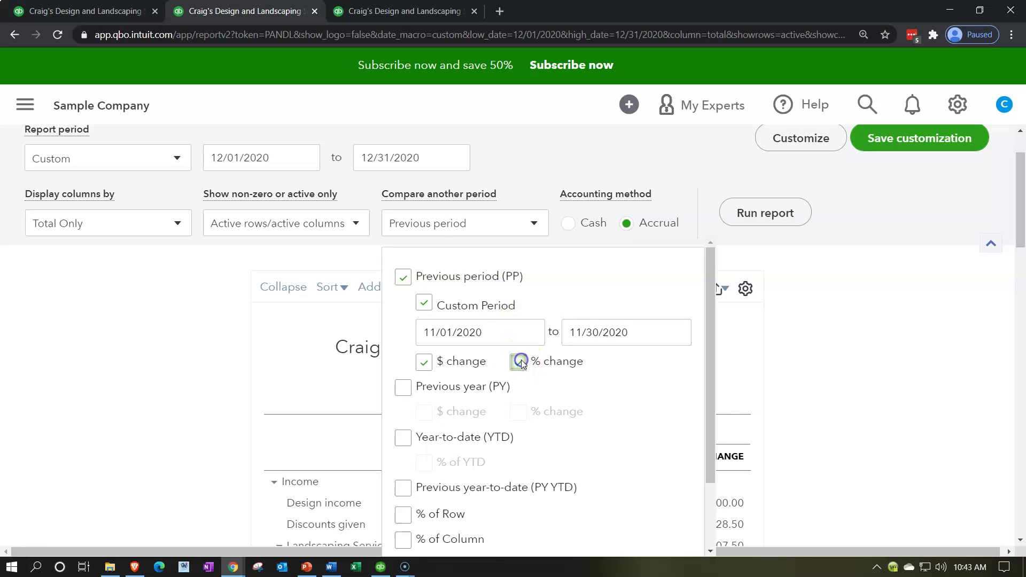
left_click(819, 368)
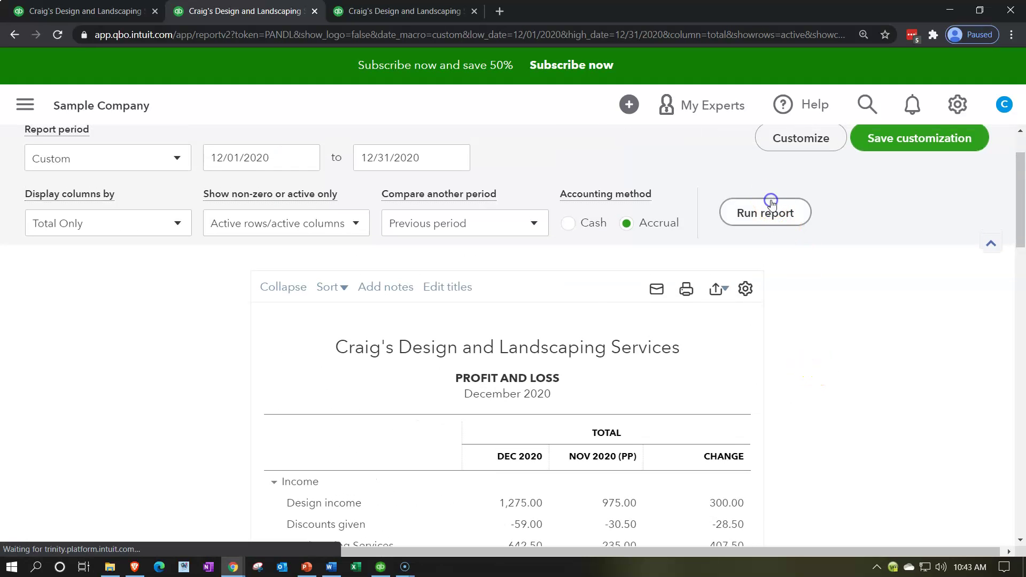
left_click(768, 210)
scroll(759, 326, "down", 1)
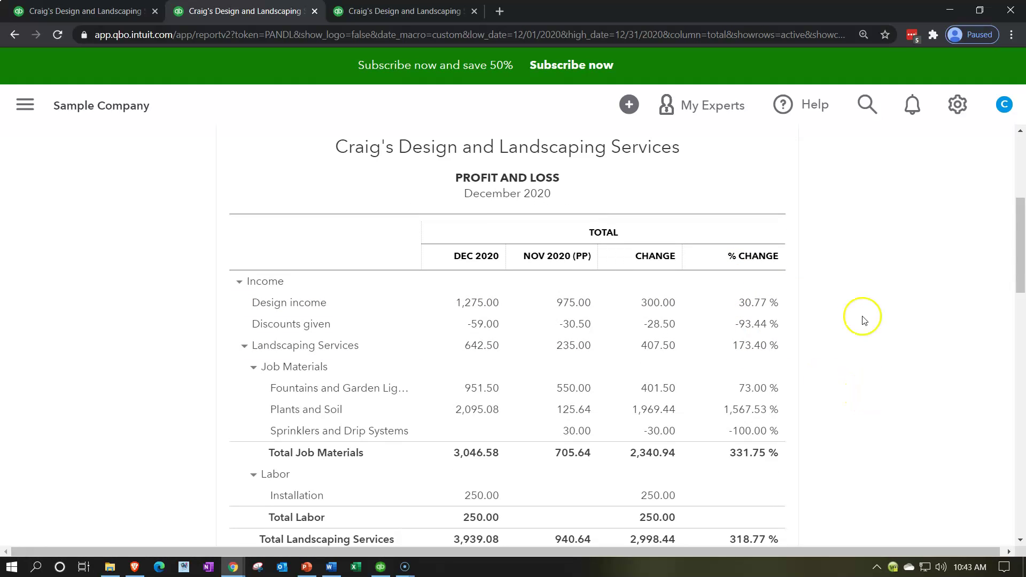
key("XF86Calculator")
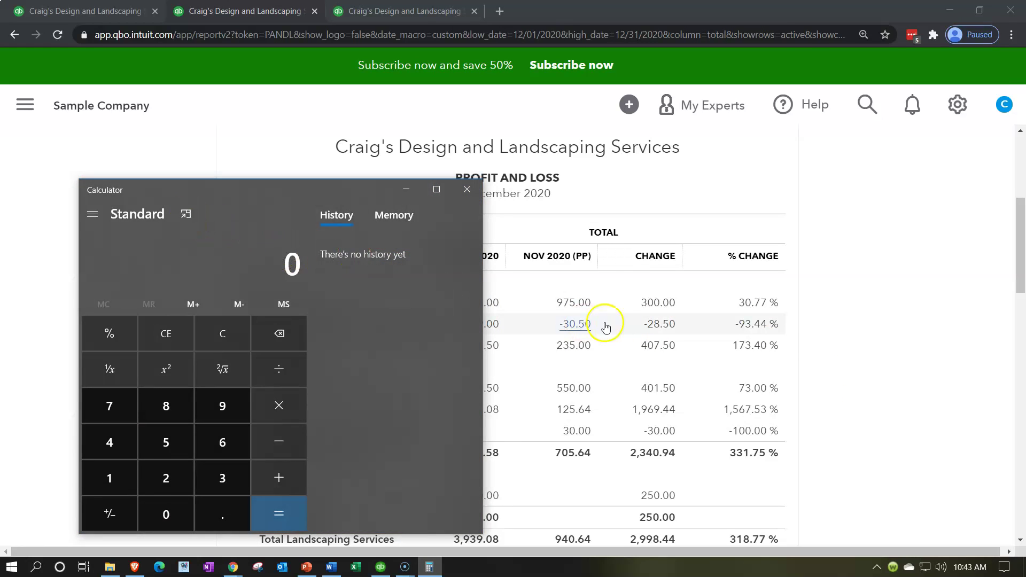
- In compact Calculator, compute 1275−975 = 300, then ÷975 ≈ 0.3077, and close it
key("alt+Up")
left_click_drag(879, 31, 885, 234)
scroll(652, 304, "down", 1)
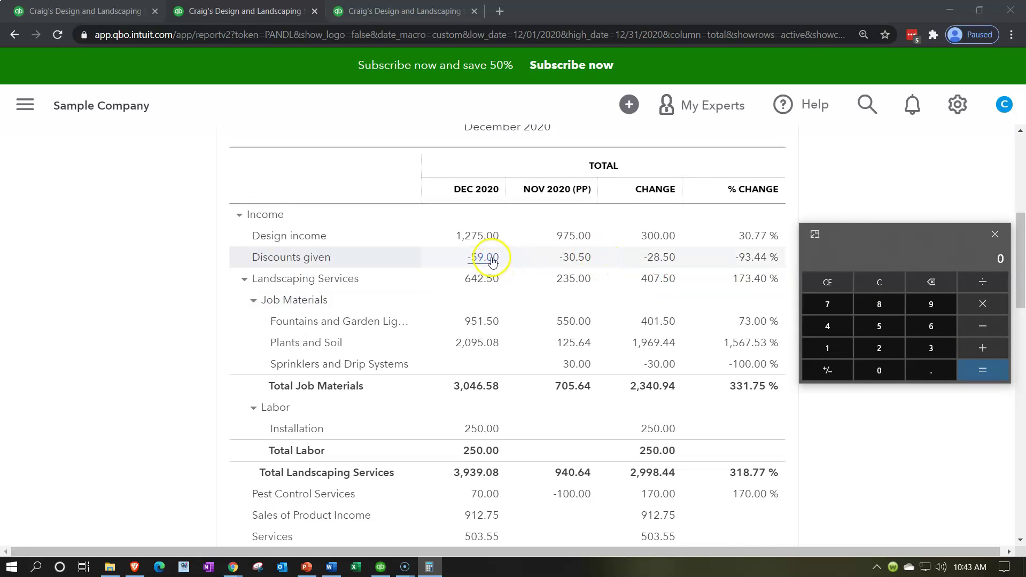
type("1275-975=")
left_click(567, 254)
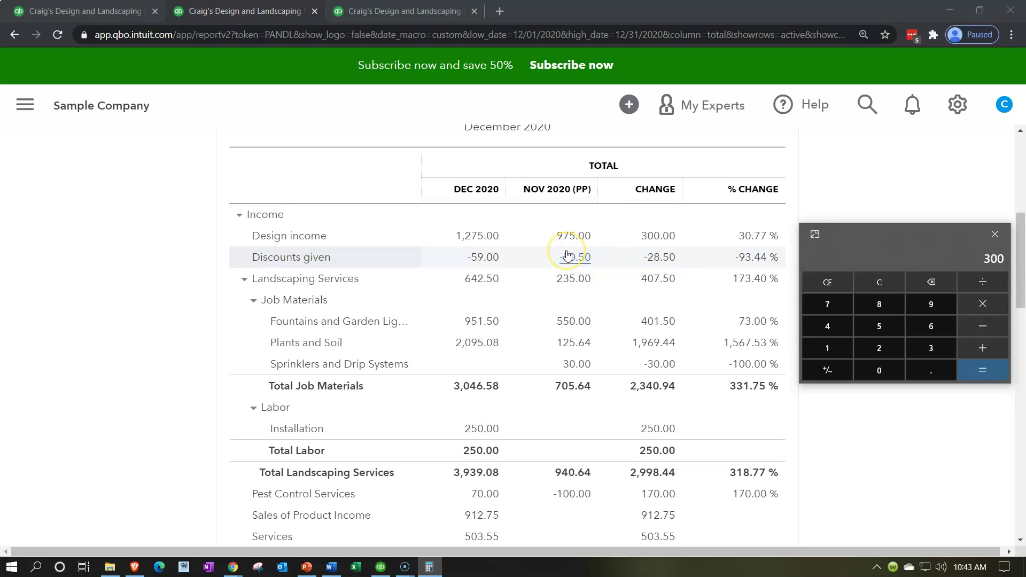
type("/975=")
left_click(833, 259)
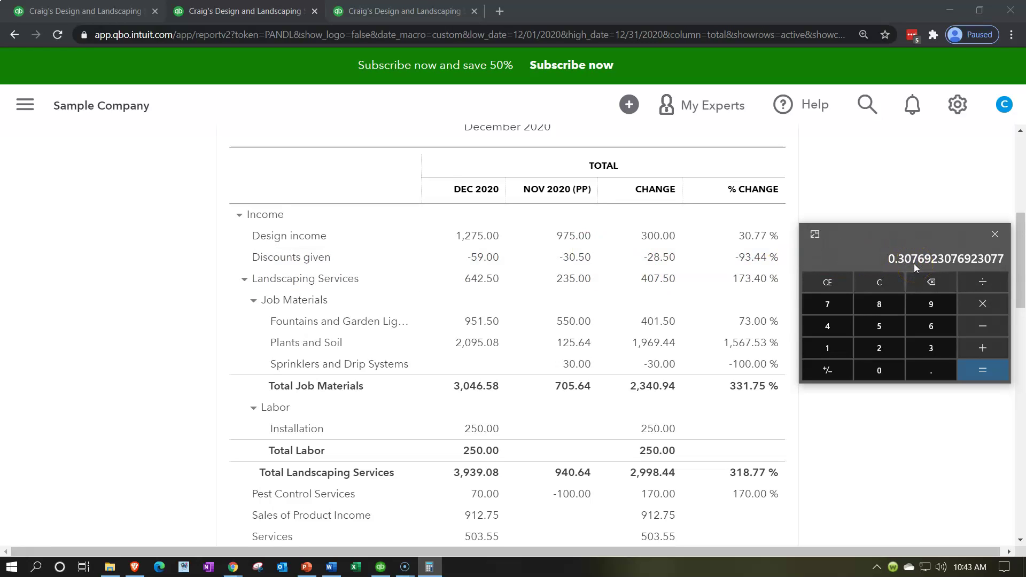
left_click(898, 259)
key("alt+F4")
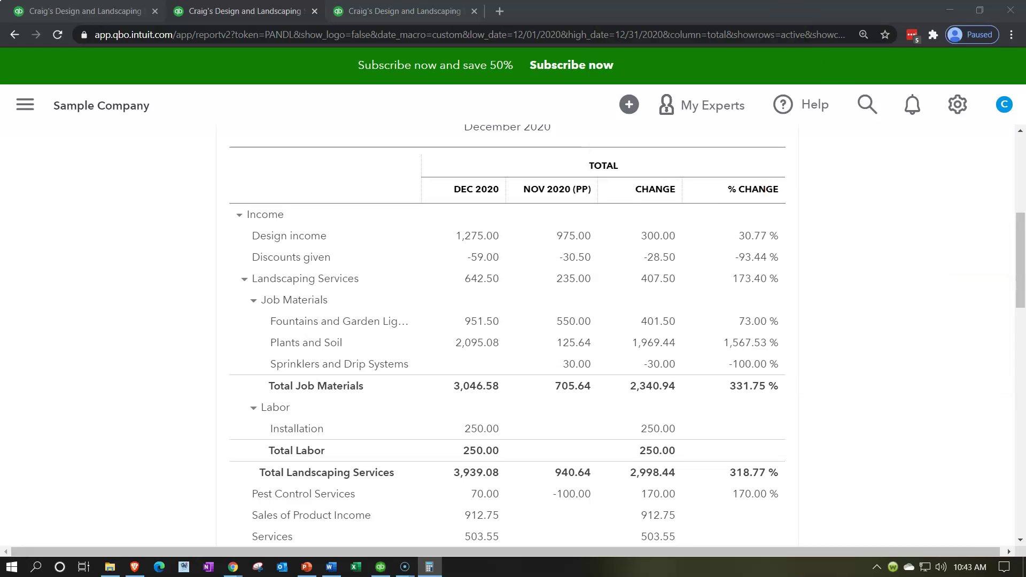
left_click(759, 317)
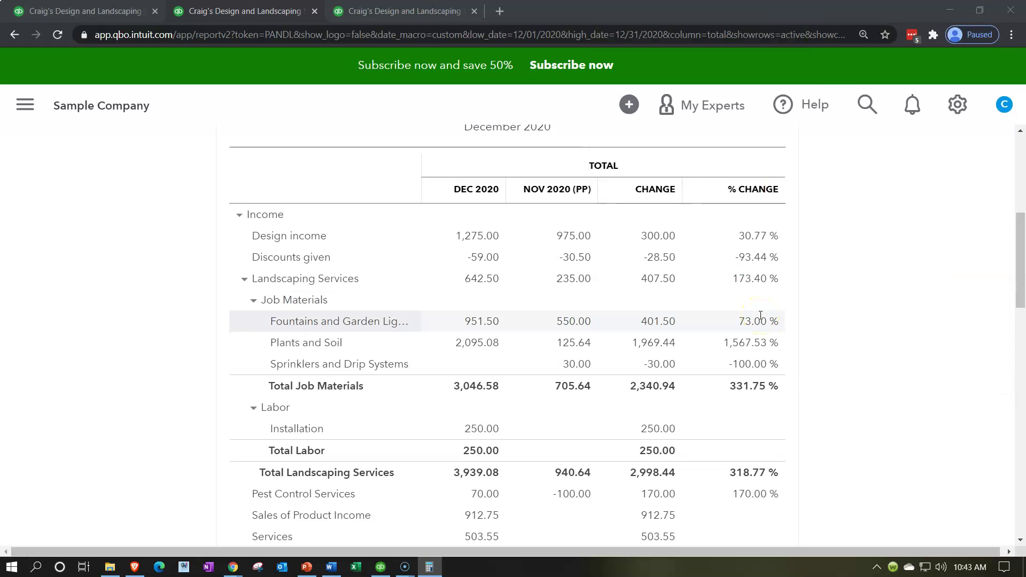
left_click(385, 233)
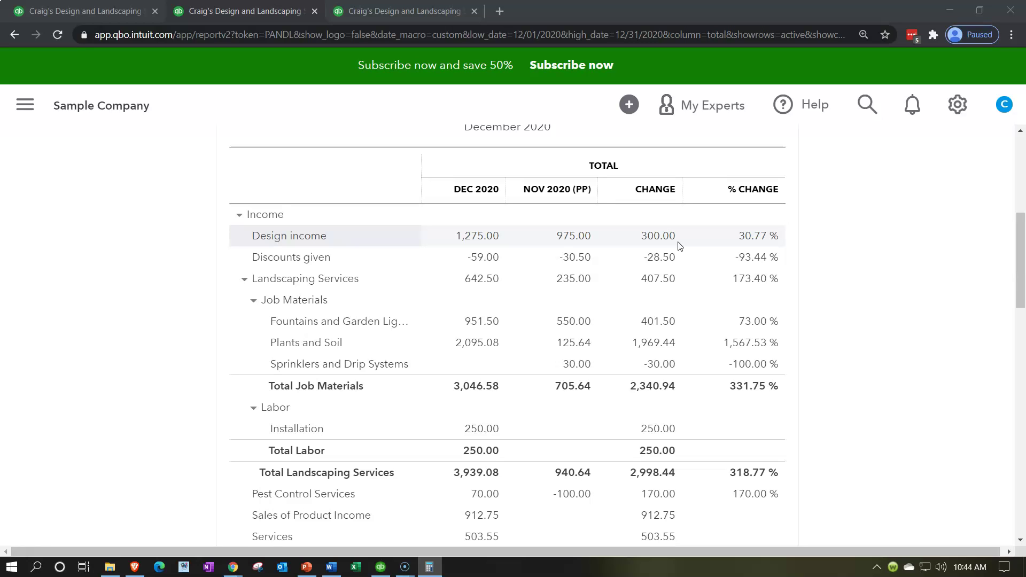
left_click(674, 320)
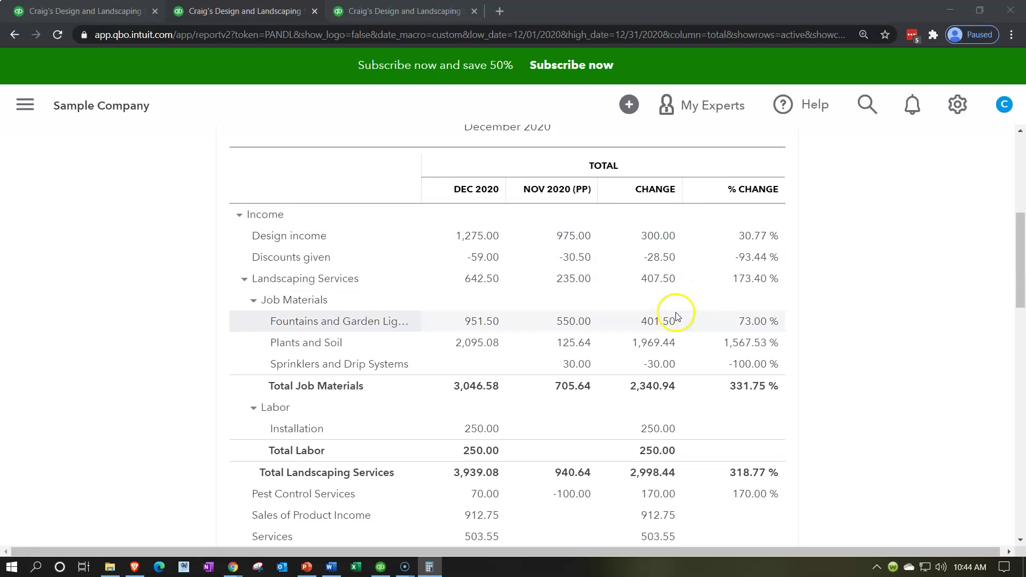
scroll(679, 329, "up", 3)
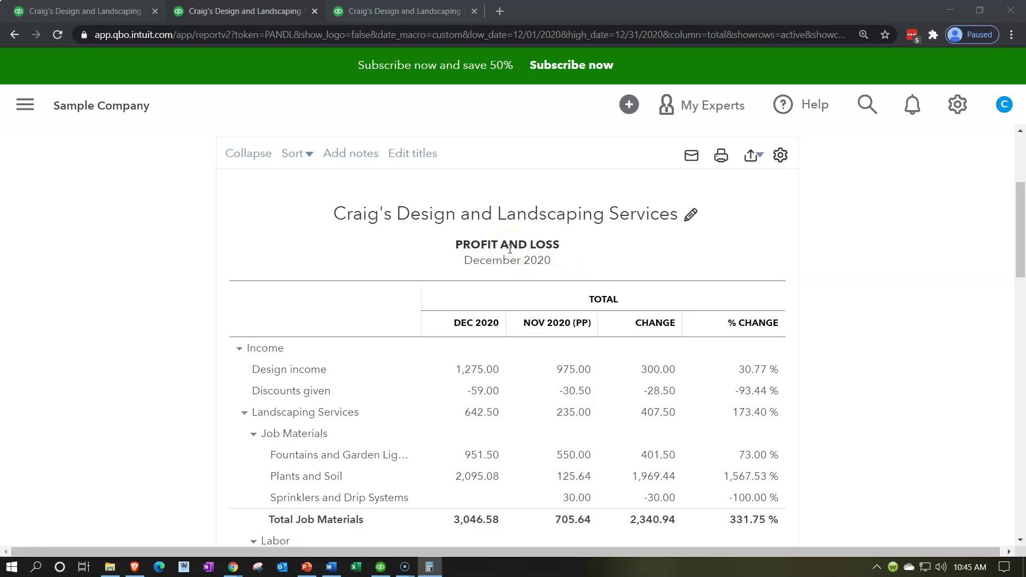
left_click(497, 269)
scroll(534, 306, "up", 4)
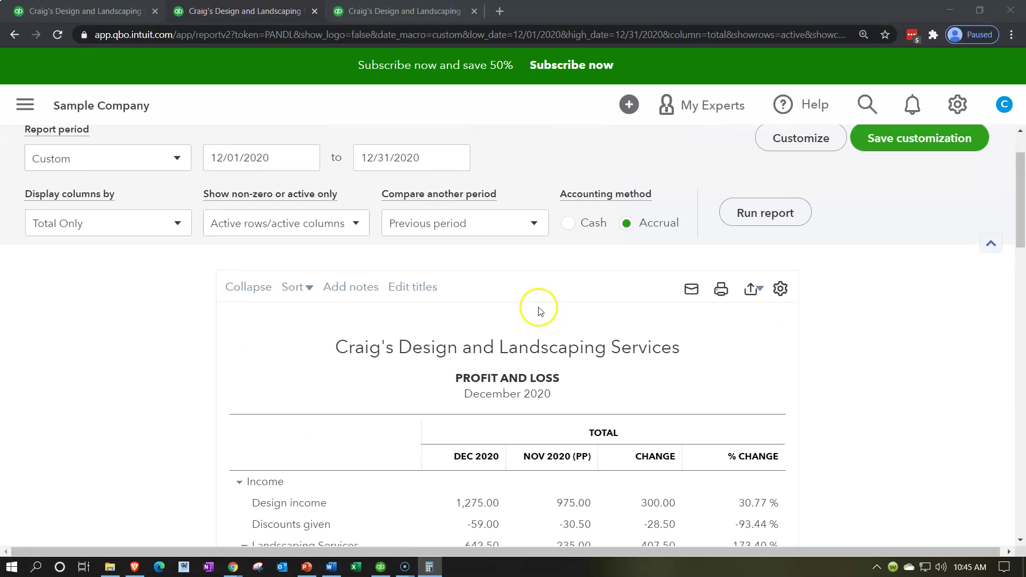
- Show amounts without cents and negative numbers in red parentheses
left_click(790, 207)
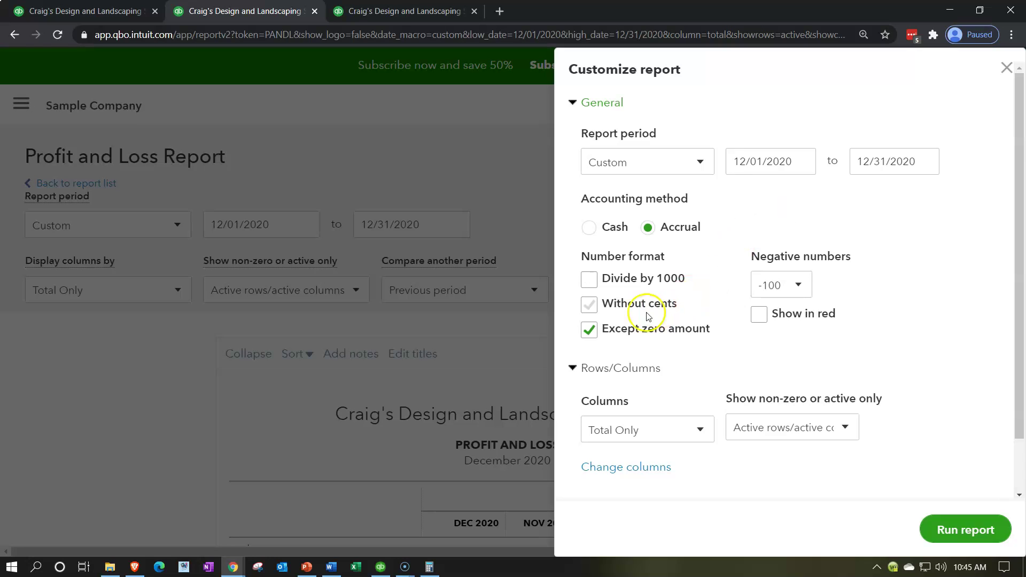
left_click(589, 305)
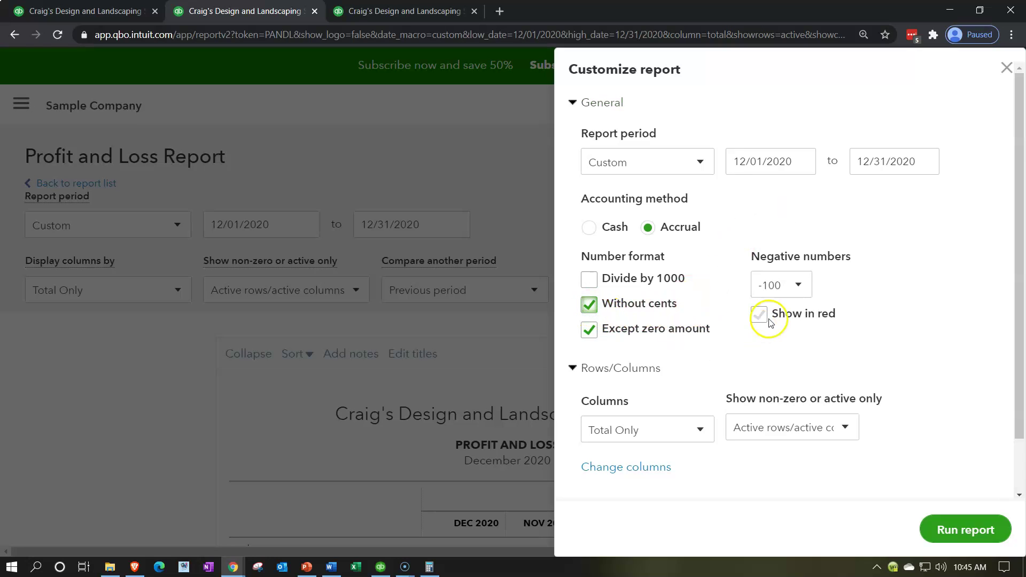
left_click(803, 285)
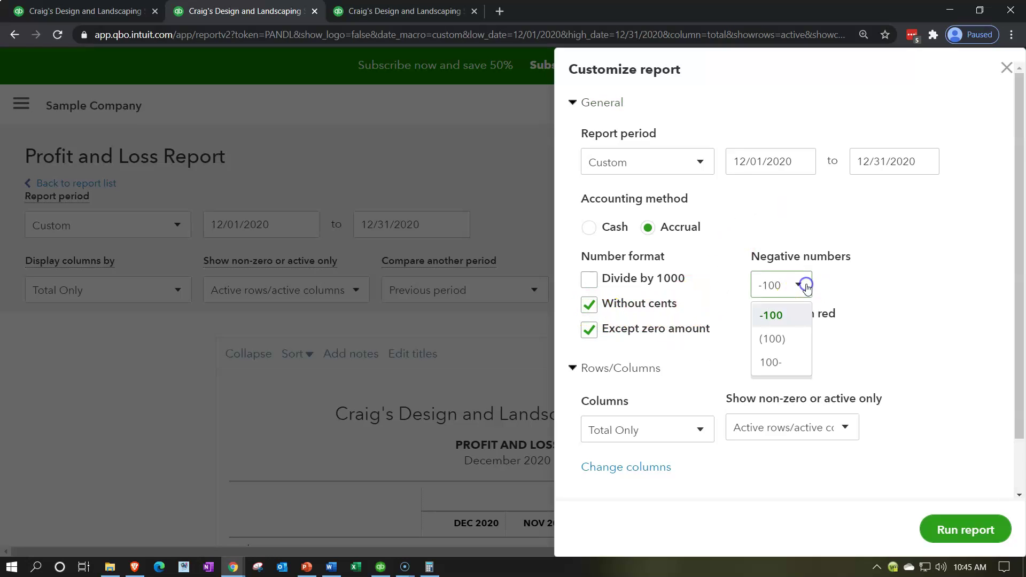
left_click(785, 344)
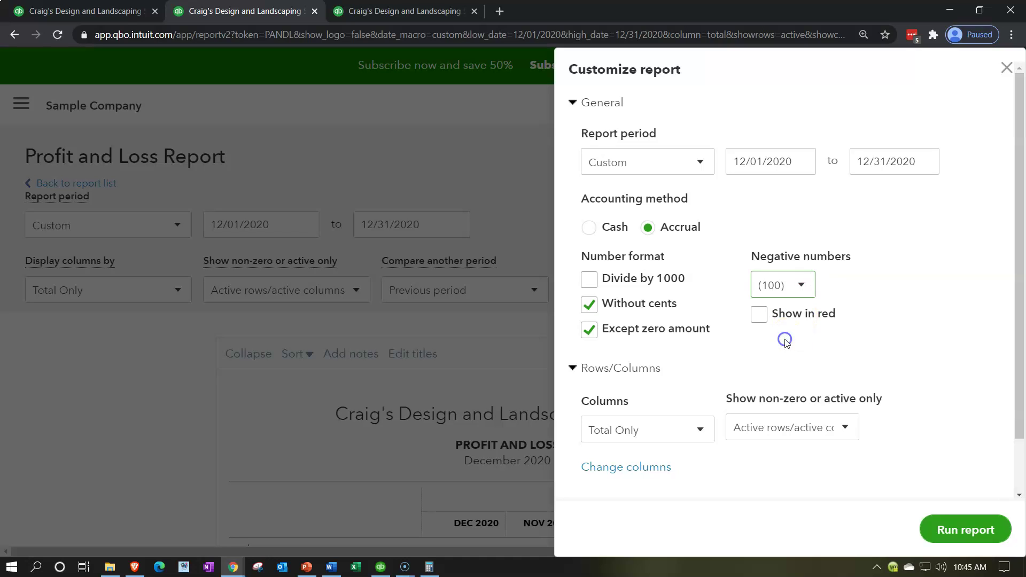
left_click(764, 315)
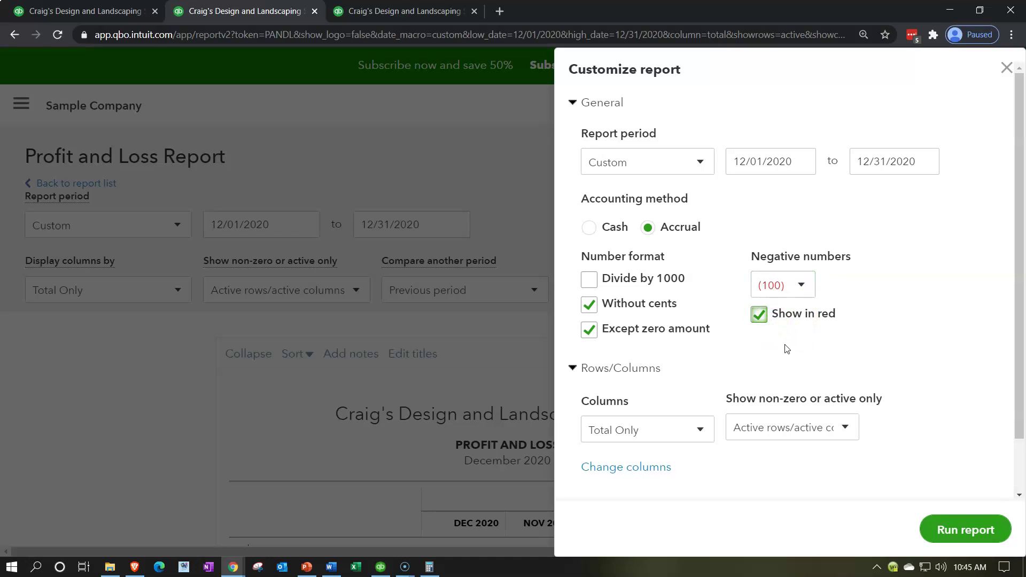
- Retitle the report from Profit and Loss to 'Comparative Income Statement'
scroll(786, 349, "down", 1)
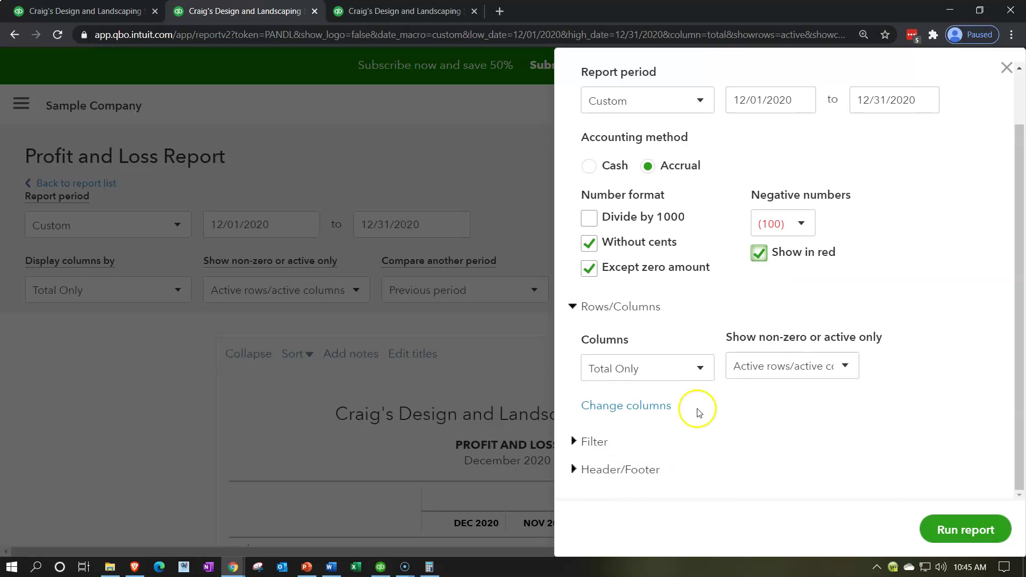
left_click(573, 469)
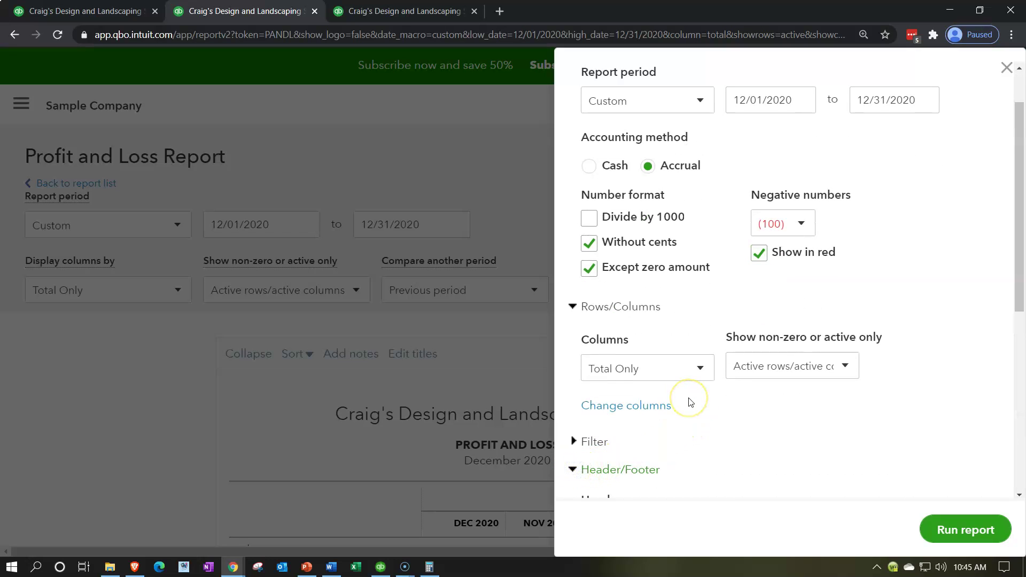
scroll(689, 402, "down", 2)
scroll(689, 401, "down", 2)
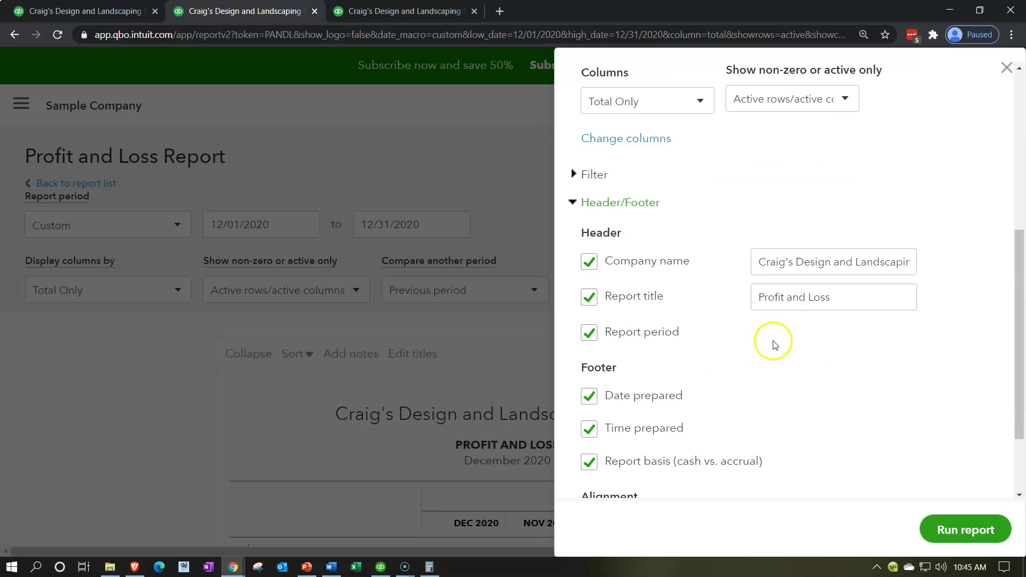
left_click(762, 299)
left_click_drag(845, 289, 703, 284)
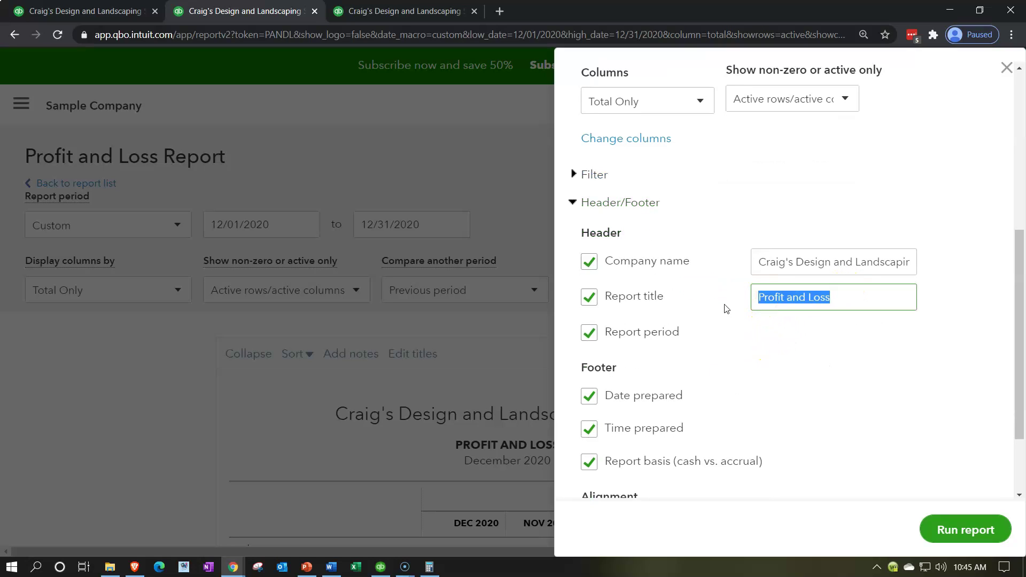
type("Comparati")
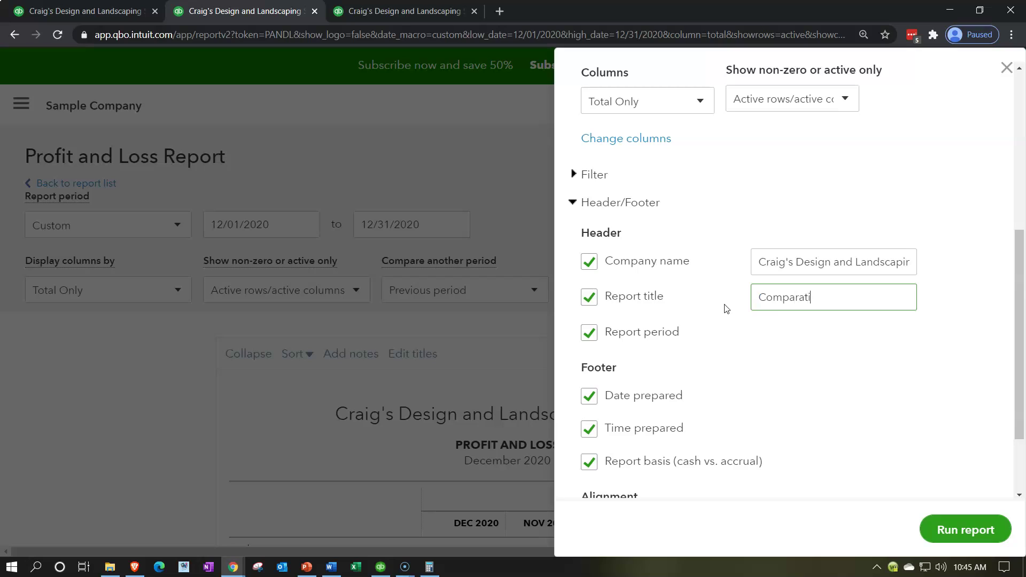
type("ve Income Statement")
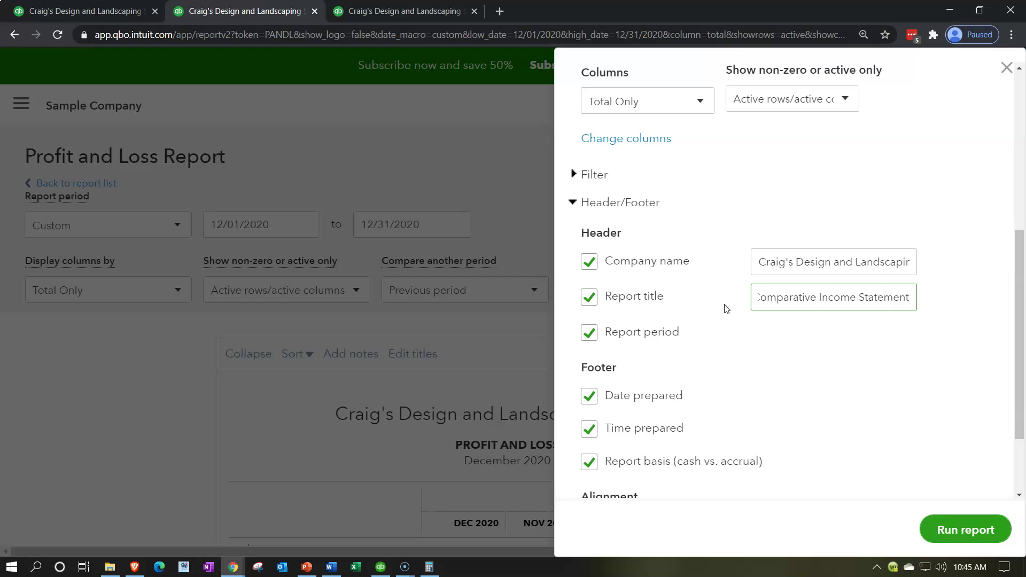
key("shift+Left")
key("shift+Left")
key("shift+Left")
key("shift+Left")
key("shift+Left")
key("shift+Left")
key("shift+Left")
key("shift+Left")
key("shift+Left")
key("shift+Left")
key("shift+Left")
key("shift+Left")
key("shift+Left")
key("shift+Left")
key("shift+Left")
key("shift+Left")
key("shift+Left")
key("shift+Left")
key("shift+Left")
key("shift+Left")
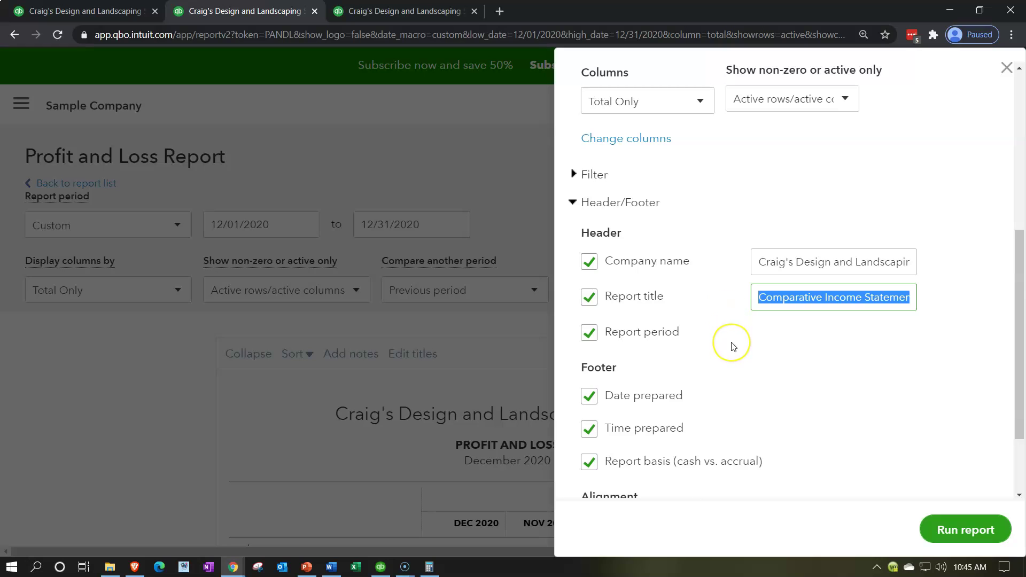
- Remove date prepared, time prepared, report basis and report period, then rerun the report
scroll(733, 343, "down", 1)
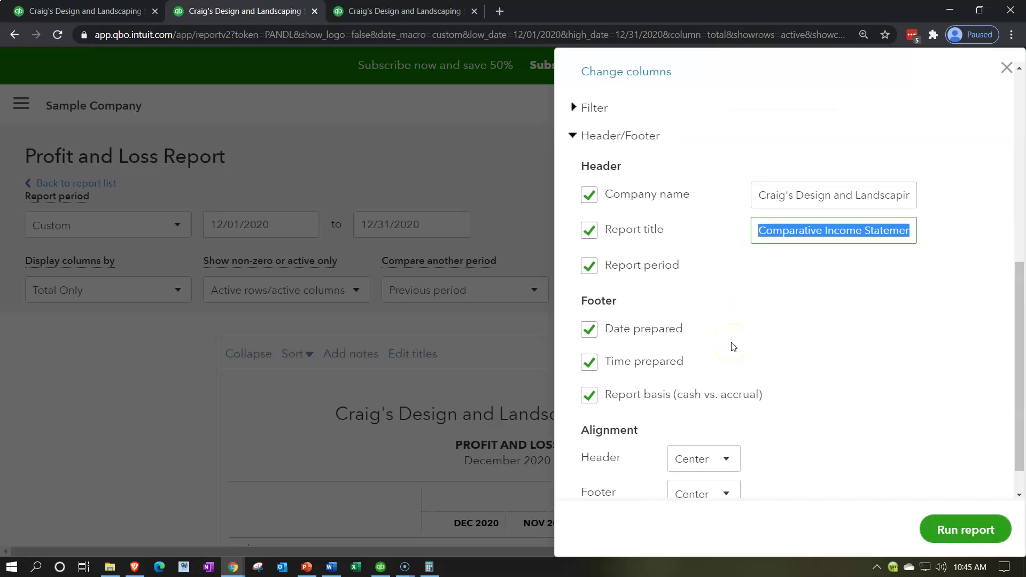
left_click(589, 329)
left_click(592, 359)
left_click(590, 394)
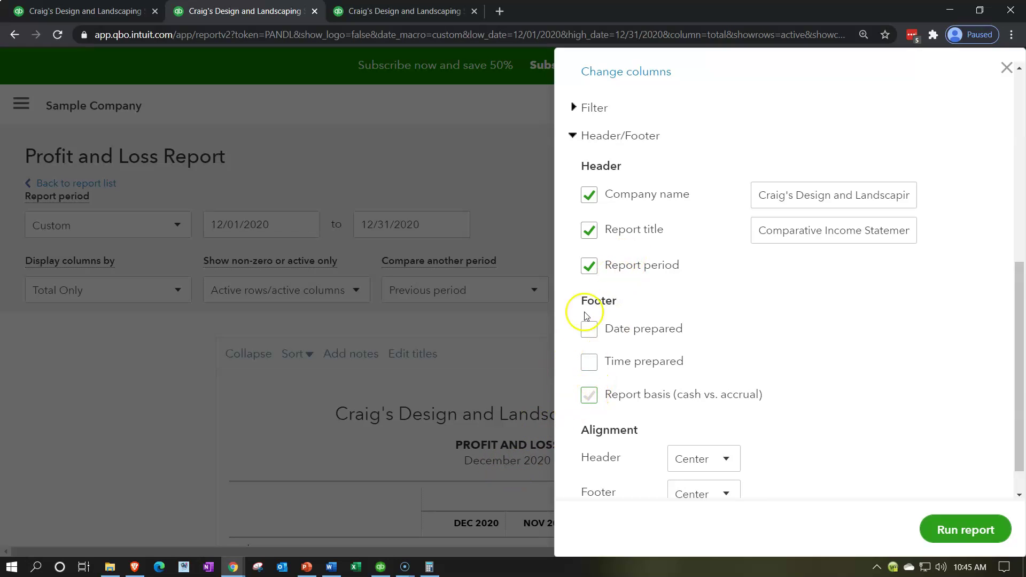
left_click(590, 267)
scroll(716, 323, "down", 1)
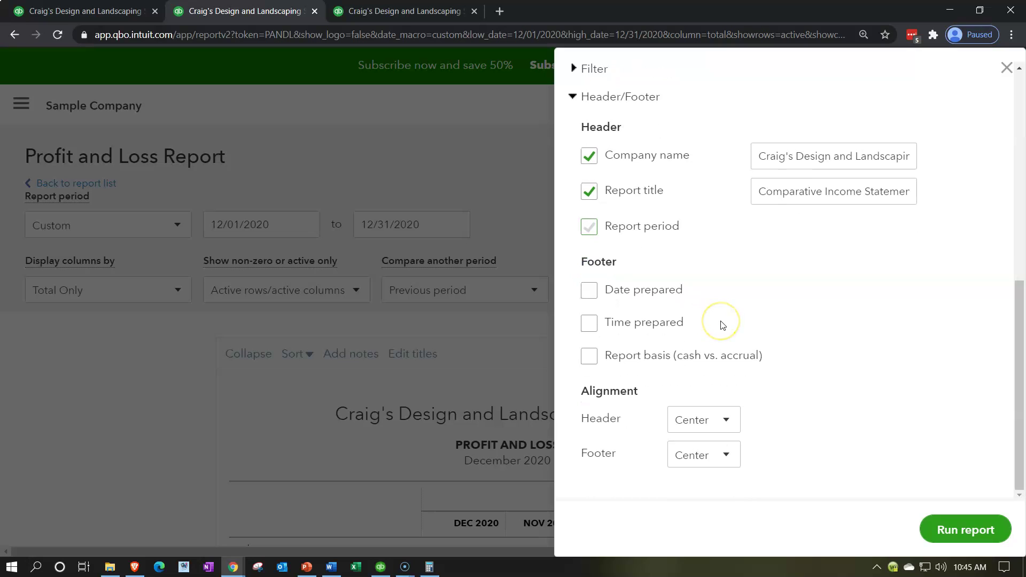
left_click(953, 524)
- Compare against a custom 11/01/2020–11/30/2020 period and rerun, labelled NOV 2020 (PP)
scroll(927, 481, "down", 4)
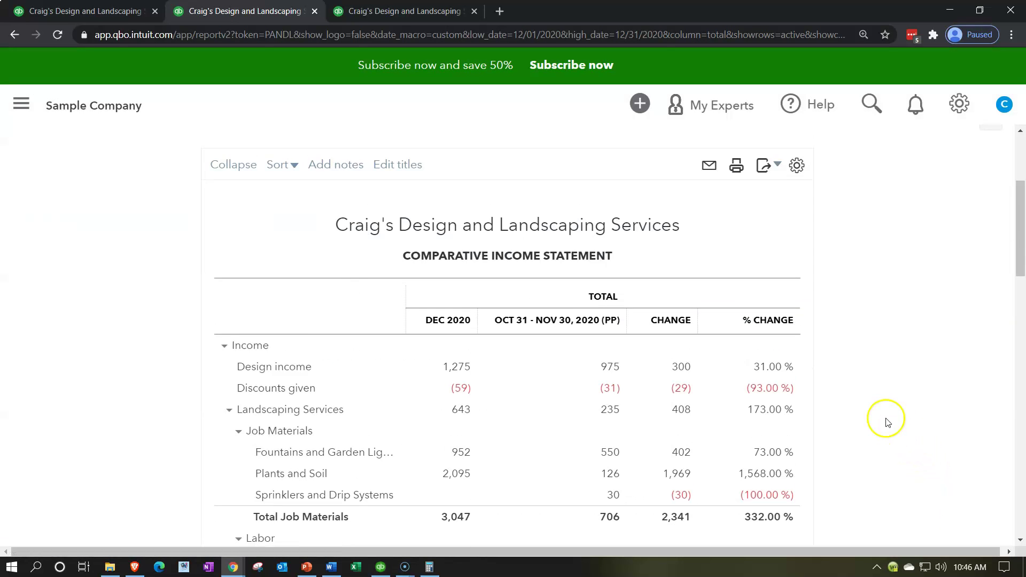
scroll(884, 421, "up", 3)
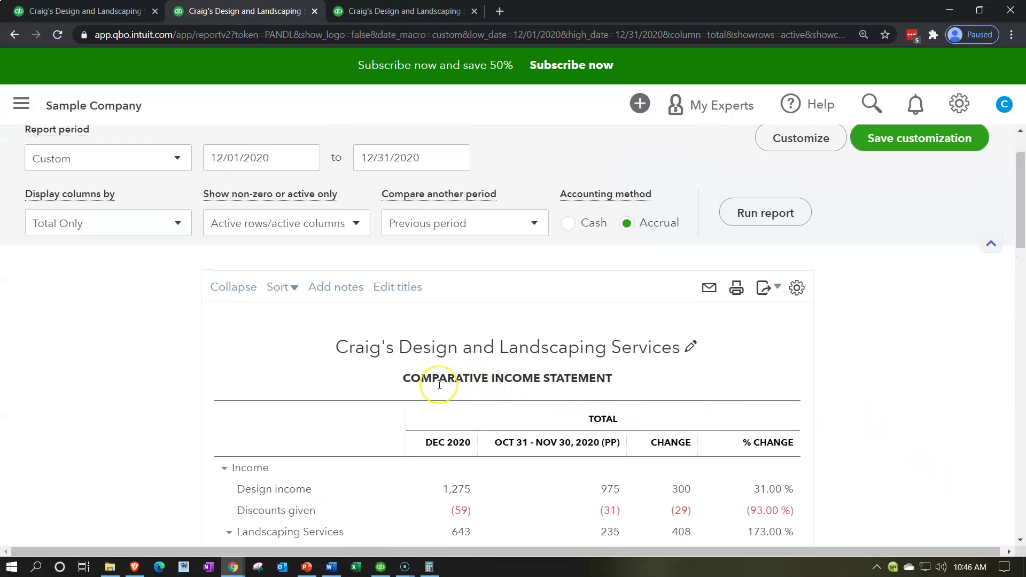
scroll(439, 385, "down", 2)
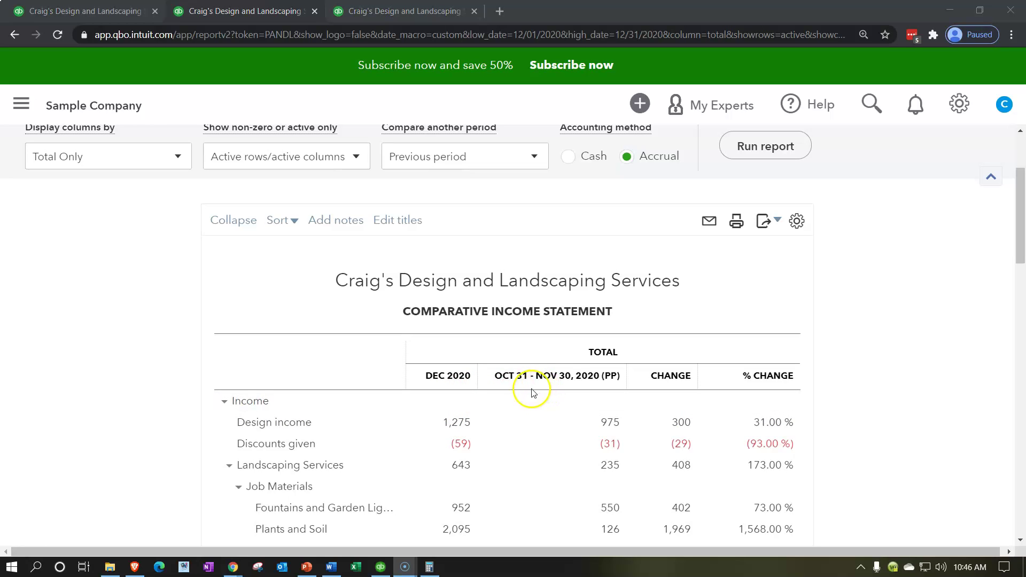
left_click(534, 159)
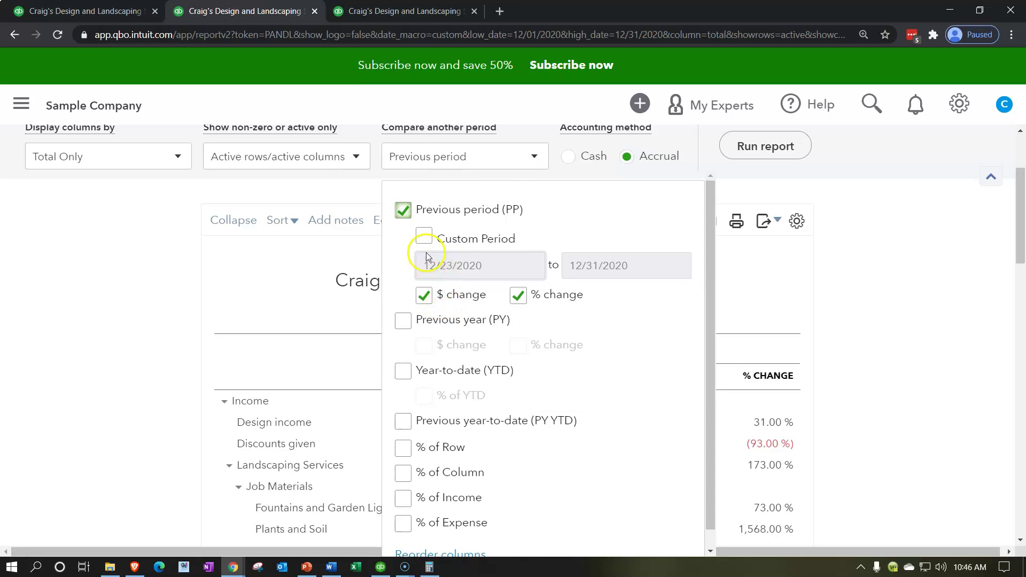
left_click(423, 237)
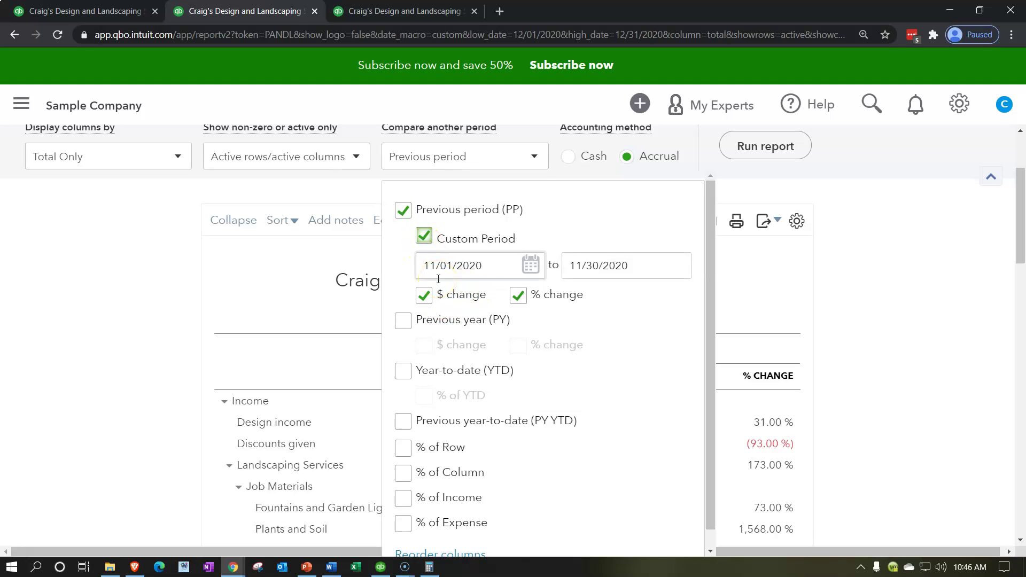
left_click(845, 288)
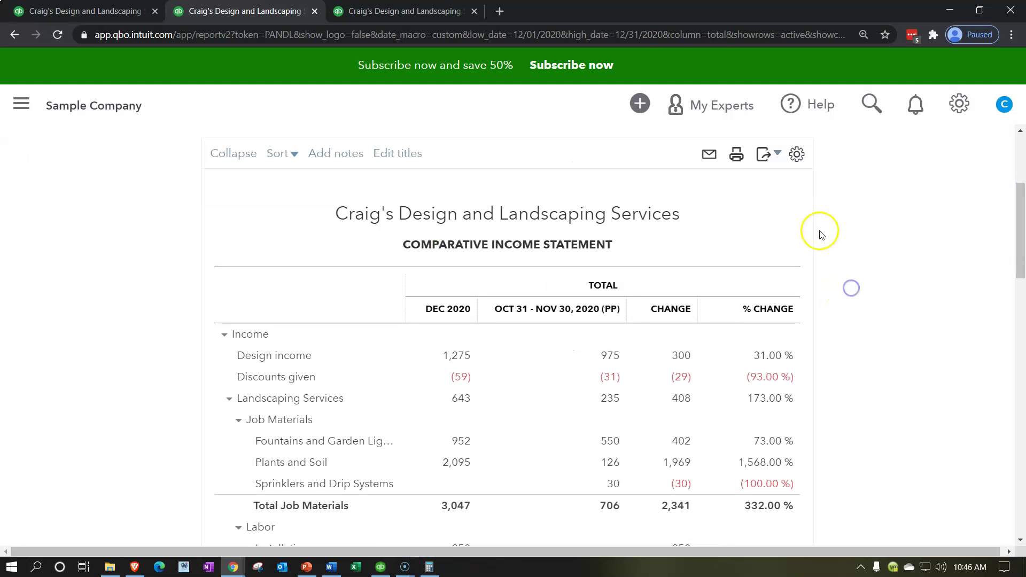
left_click(760, 144)
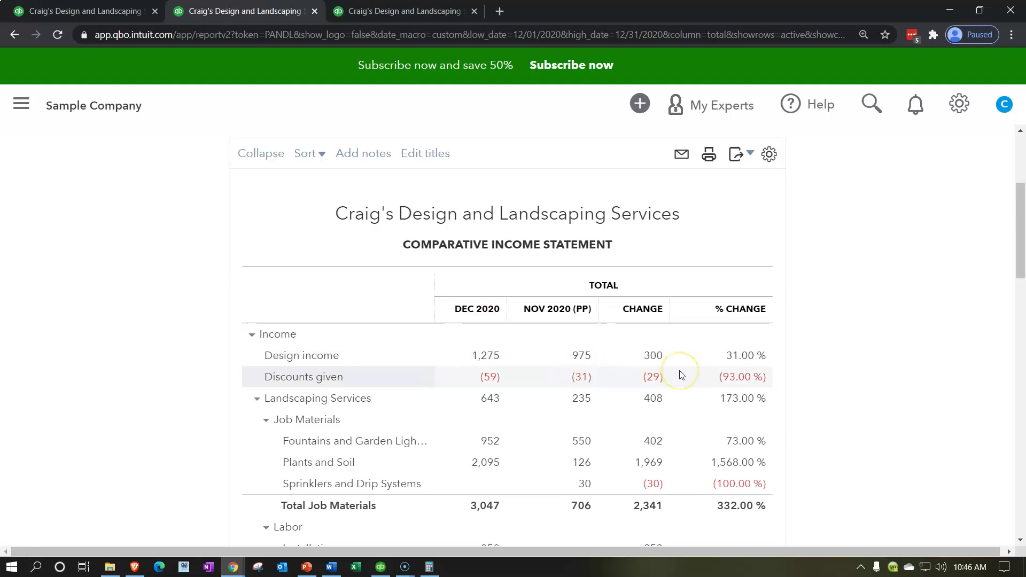
scroll(681, 374, "down", 4)
scroll(734, 367, "down", 2)
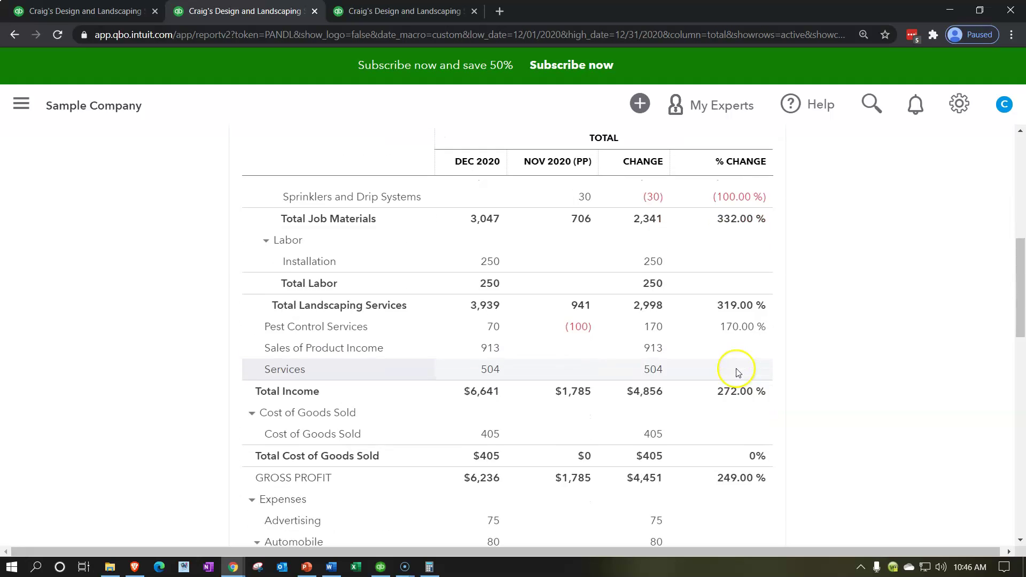
scroll(738, 371, "down", 5)
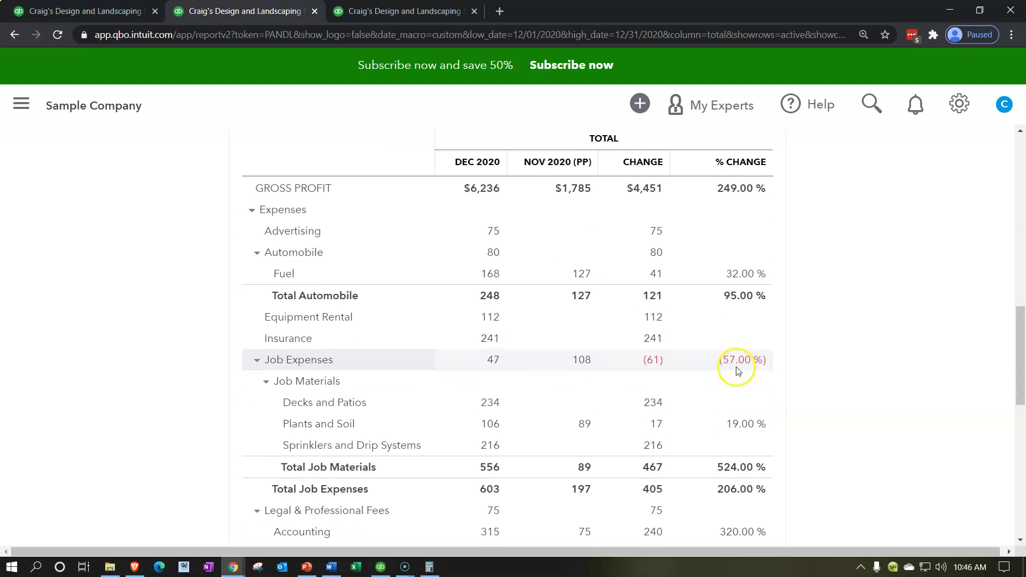
scroll(737, 371, "down", 8)
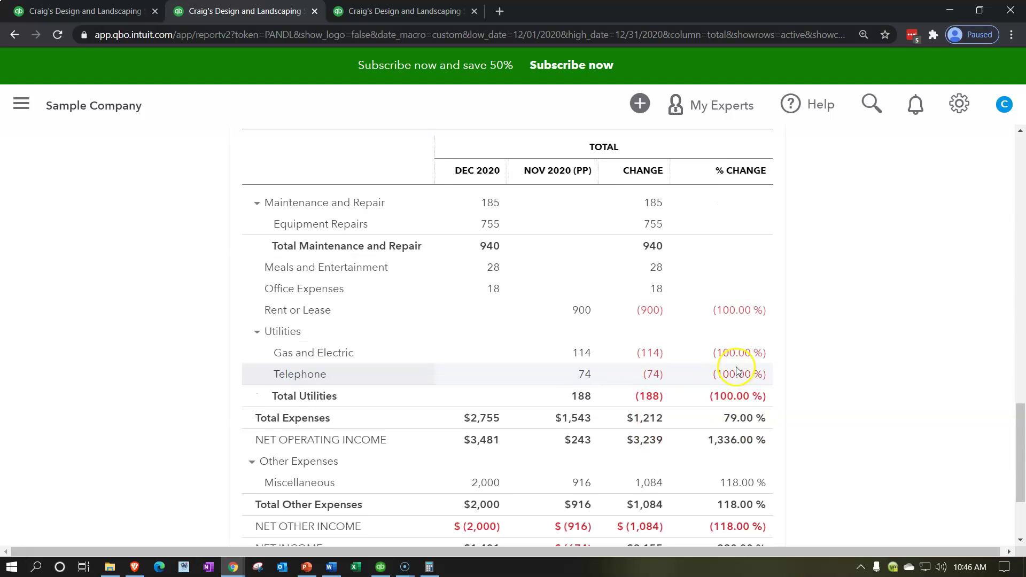
scroll(736, 367, "down", 3)
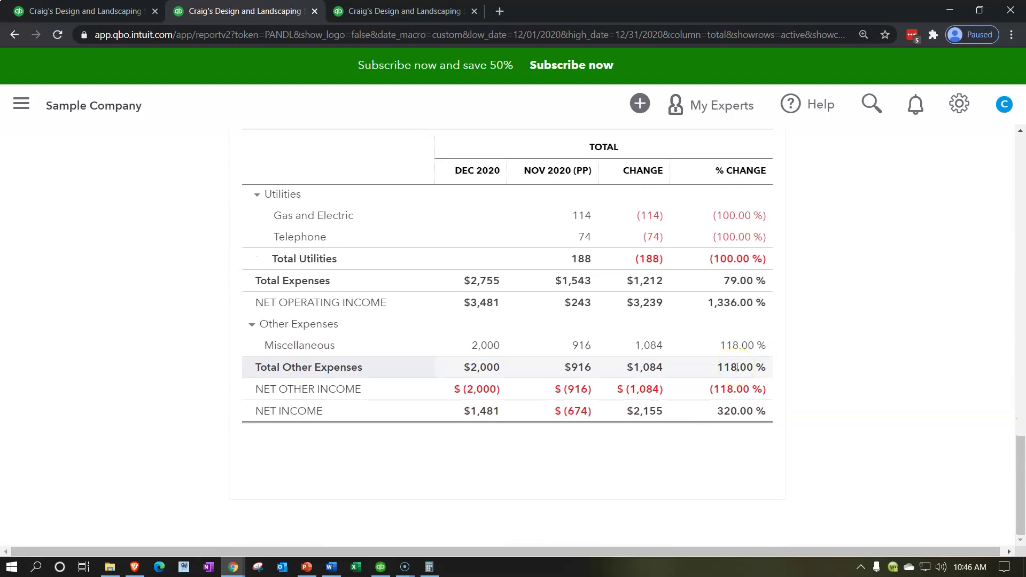
scroll(800, 419, "up", 10)
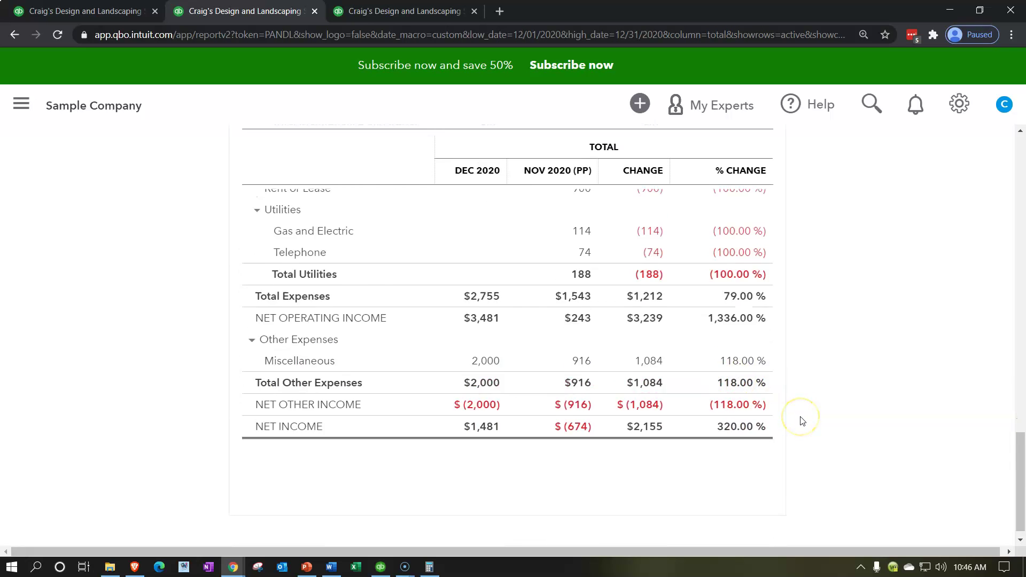
scroll(800, 421, "up", 5)
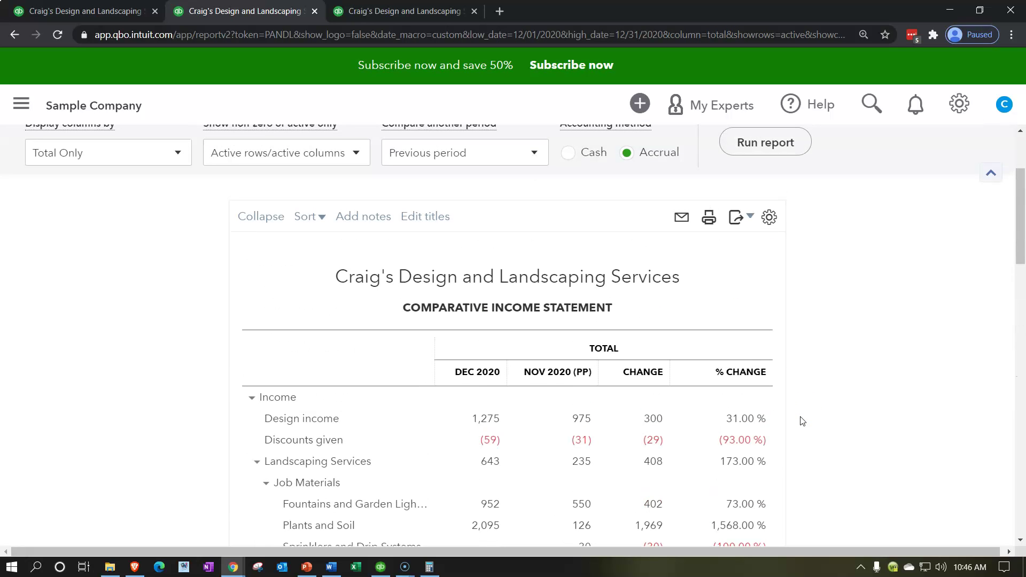
scroll(784, 380, "up", 3)
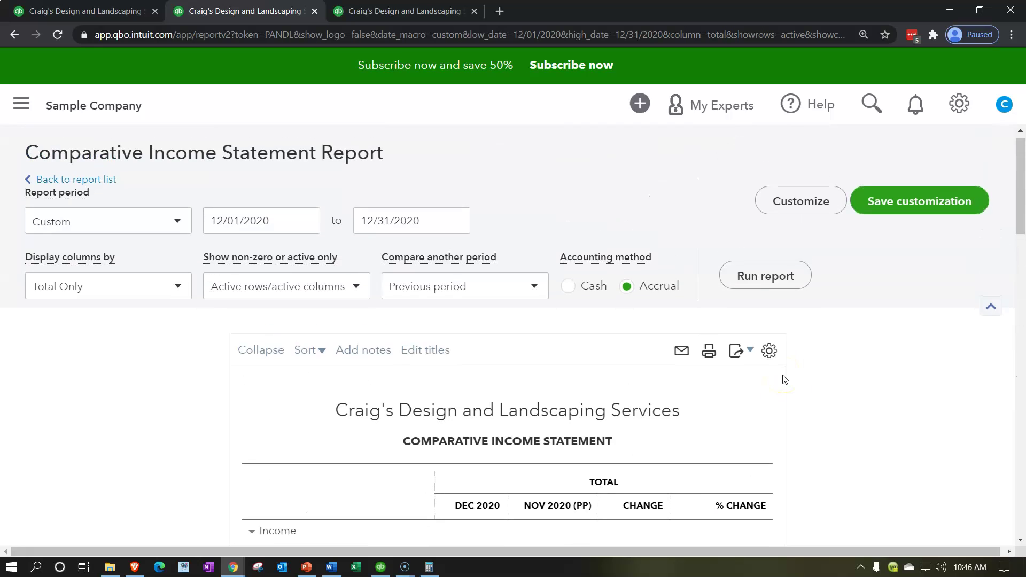
- Save the report as a custom report named Comparative Income Statement
left_click(901, 205)
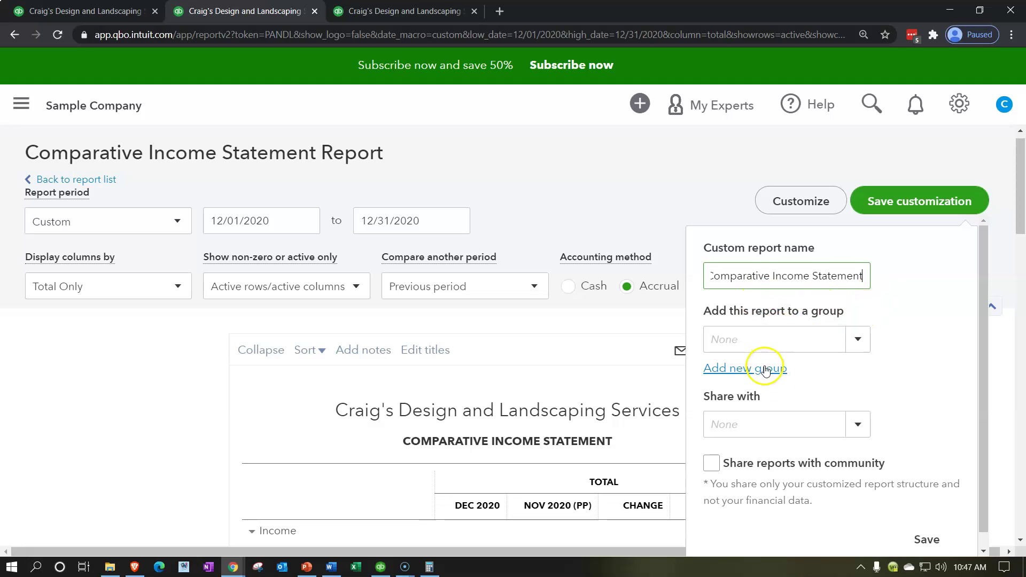
left_click(922, 541)
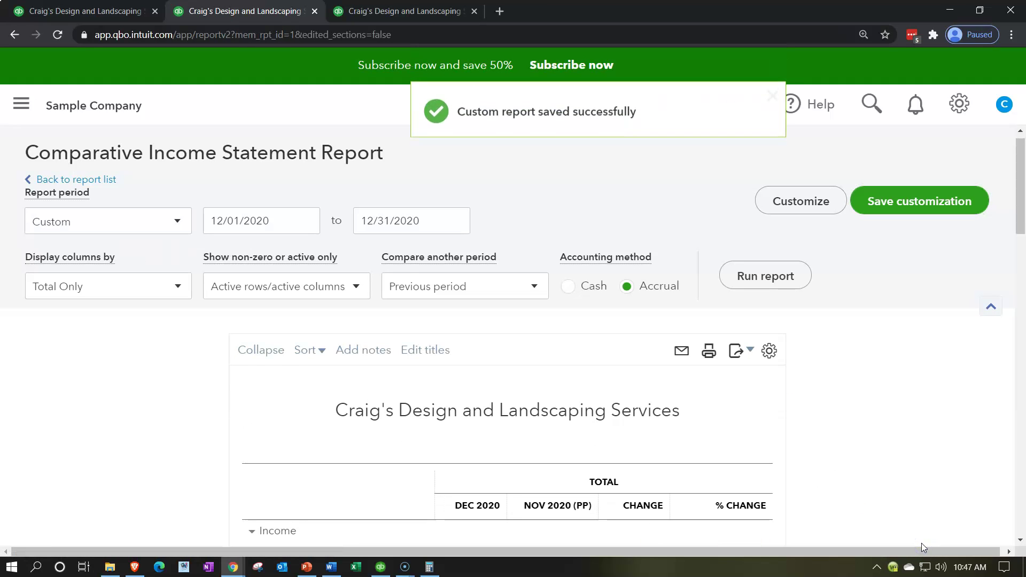
scroll(921, 543, "down", 4)
left_click(889, 410)
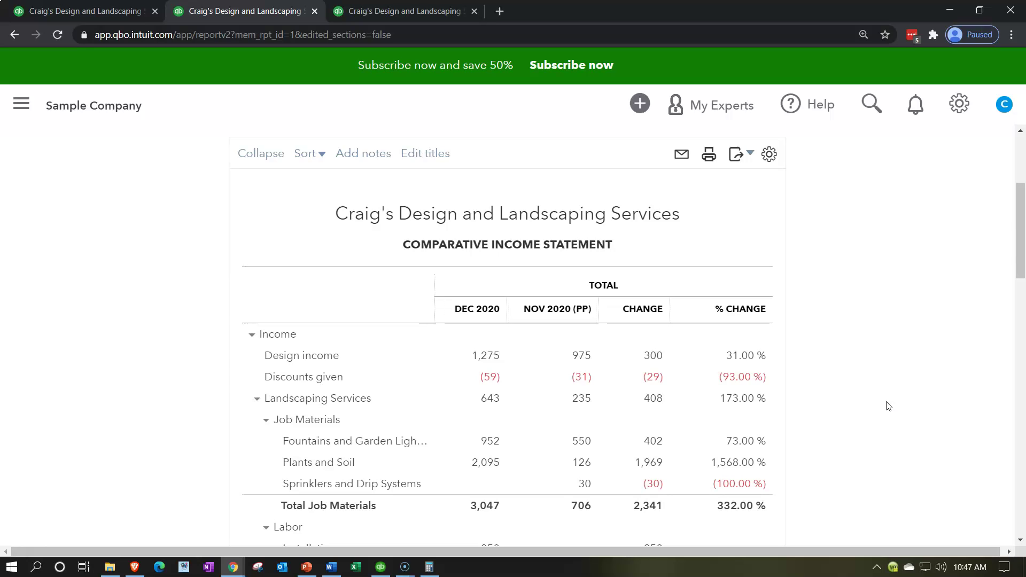
- Export the Comparative Income Statement to a two-page PDF and save the 32.2 KB file
left_click(800, 199)
left_click(750, 155)
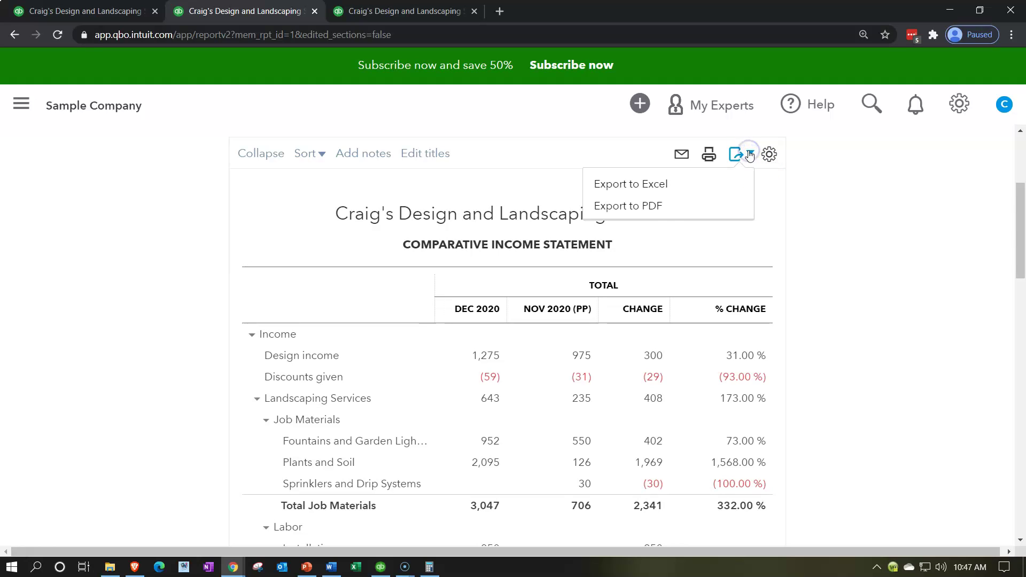
left_click(631, 207)
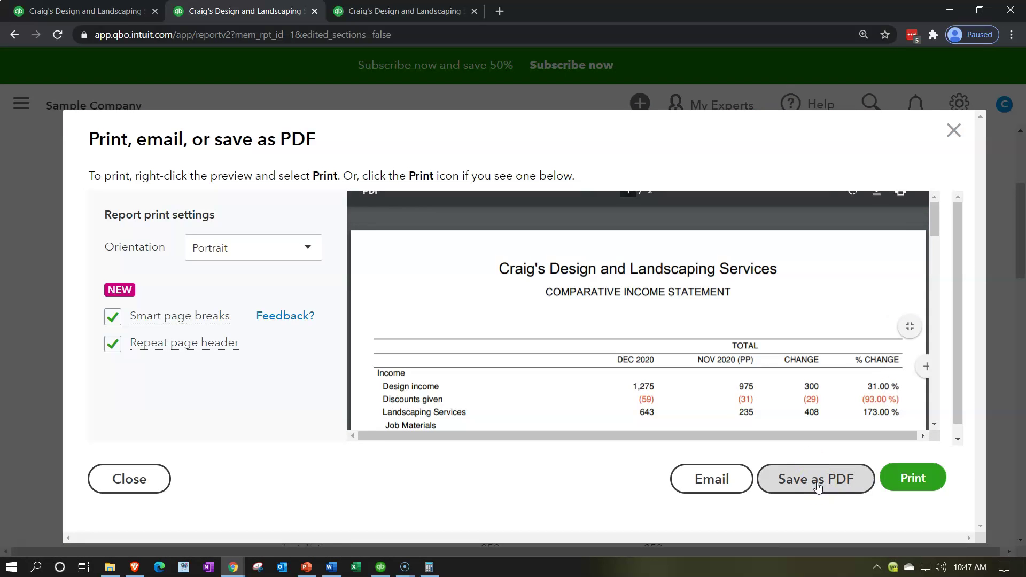
left_click(818, 487)
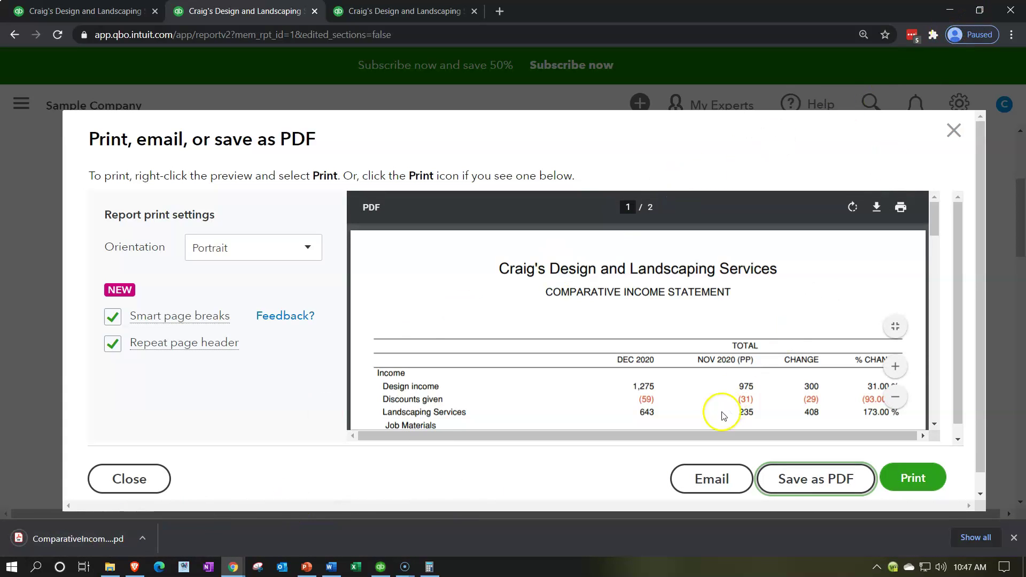
- Open the QuickBooks Online Reports > Part One Navigation > Financial Stmts folder beside the browser
left_click(980, 10)
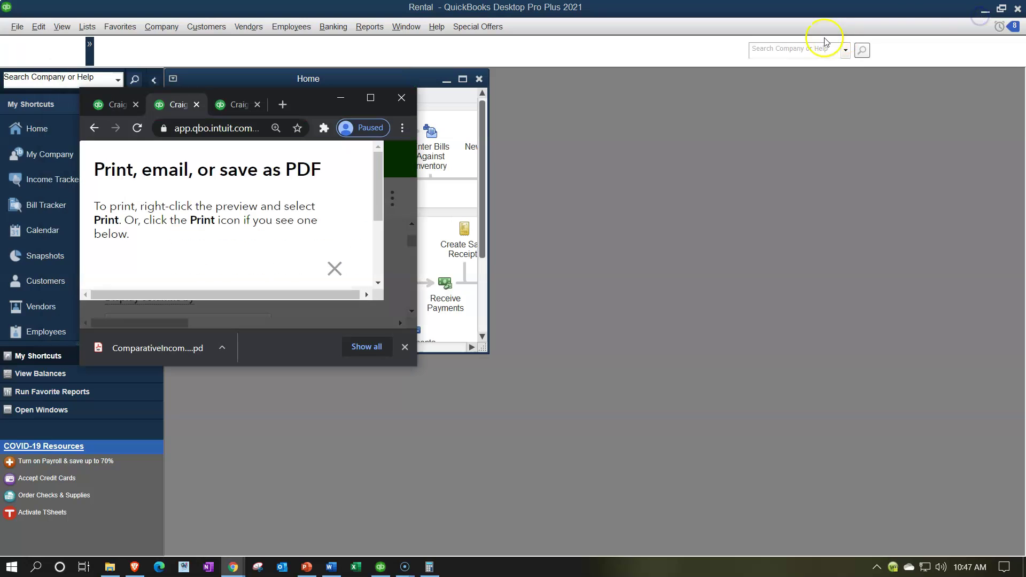
left_click(985, 10)
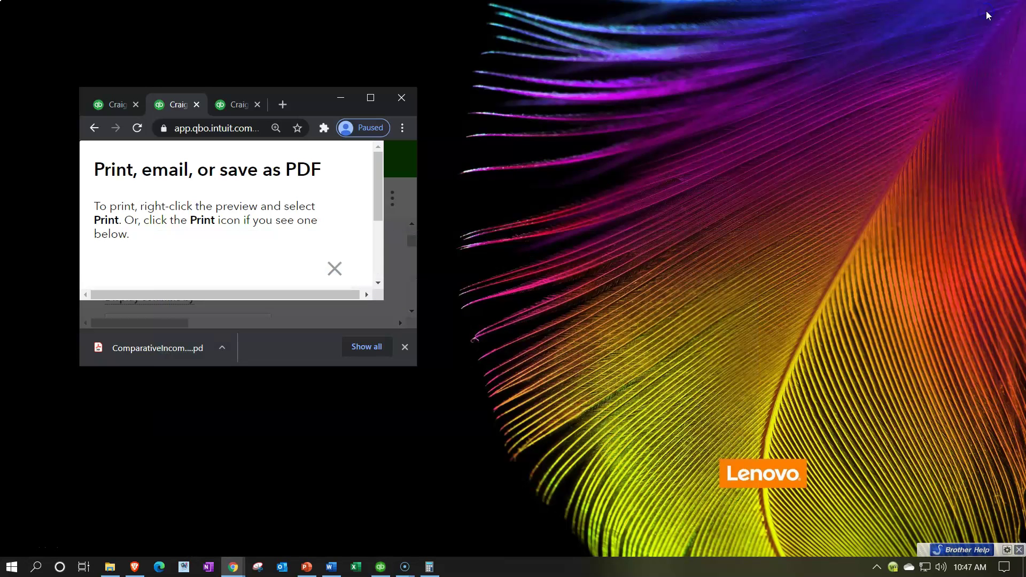
left_click_drag(328, 100, 178, 167)
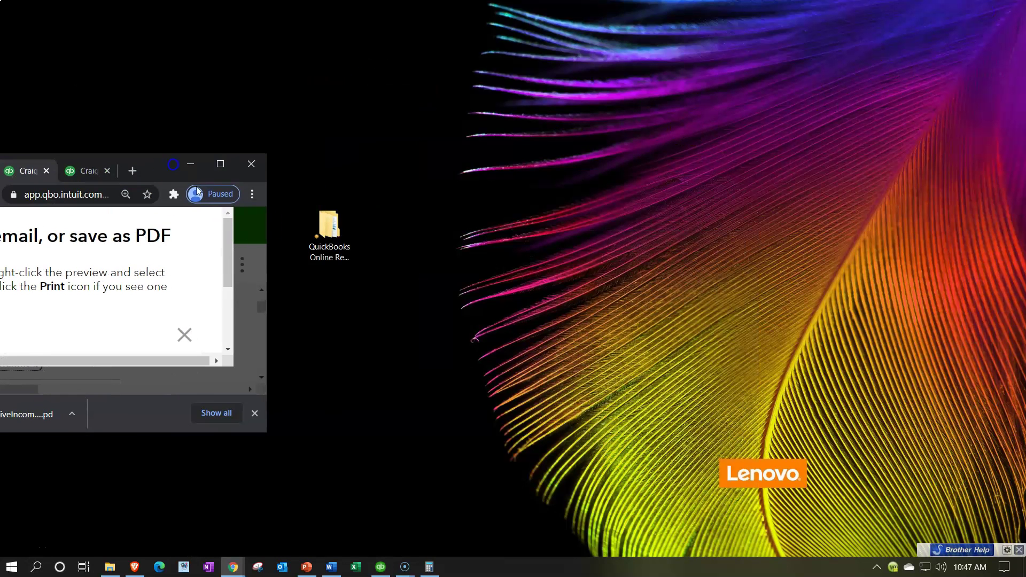
double_click(340, 247)
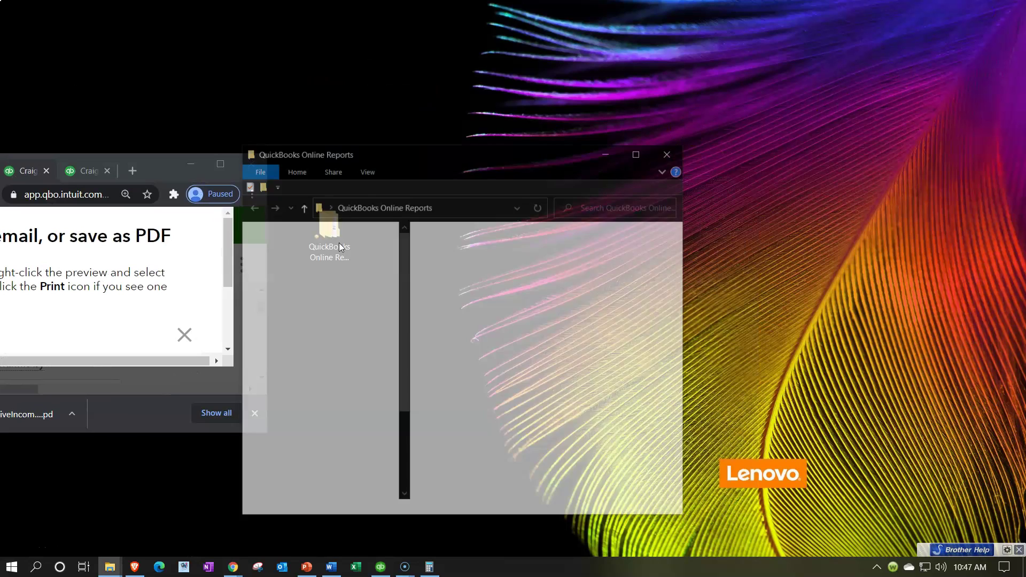
left_click_drag(458, 160, 653, 89)
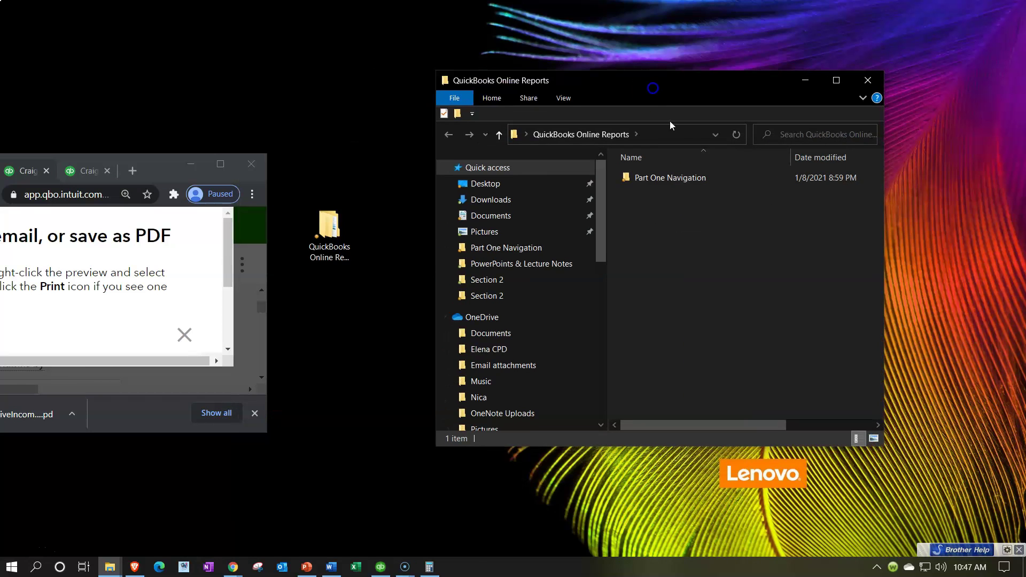
double_click(658, 178)
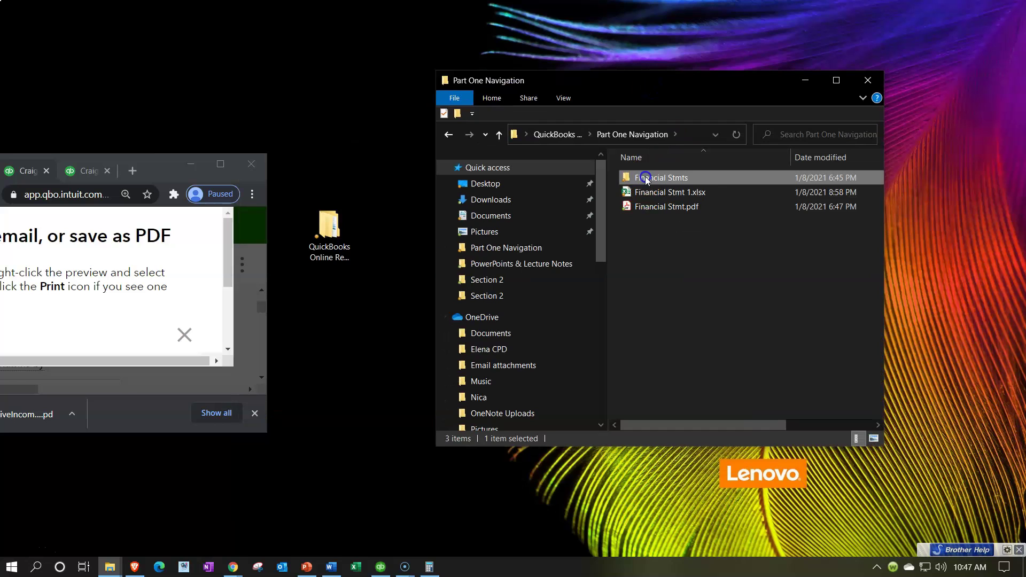
double_click(644, 178)
left_click_drag(143, 167, 253, 99)
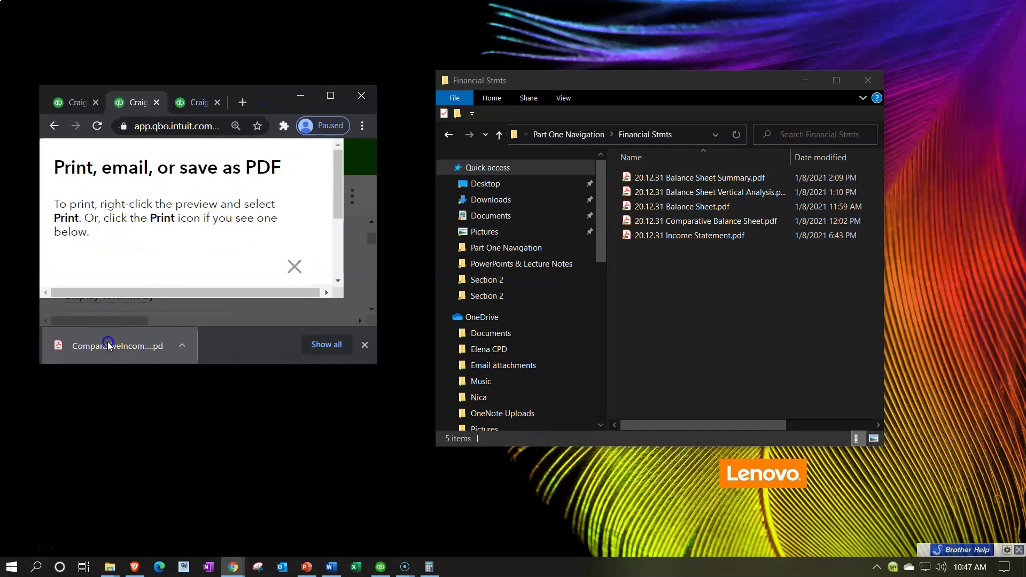
- Copy the PDF into Financial Stmts and rename it '20.12.31 Comparative Income Statement.pdf'
left_click_drag(108, 344, 692, 334)
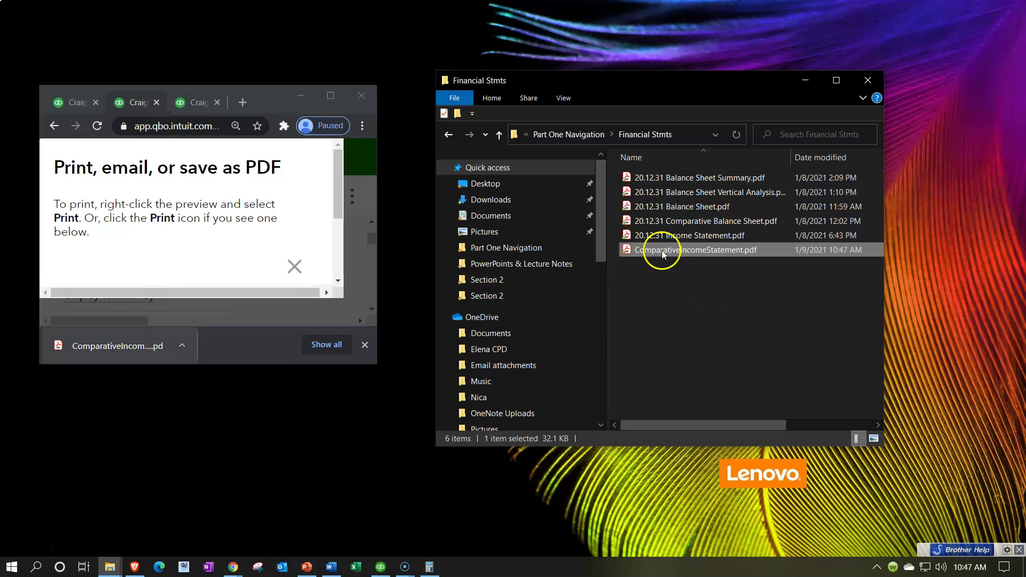
double_click(661, 249)
right_click(661, 250)
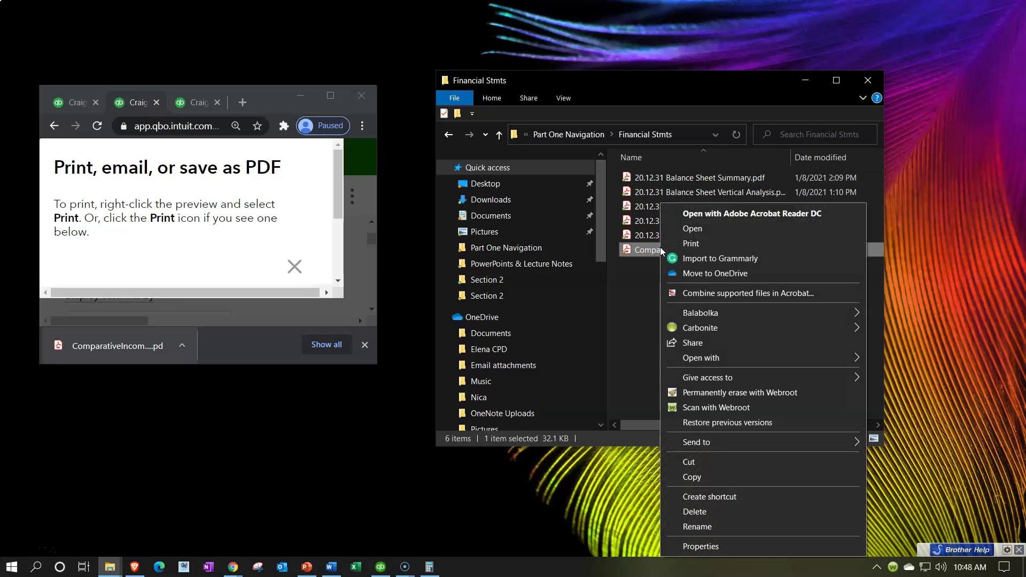
left_click(710, 527)
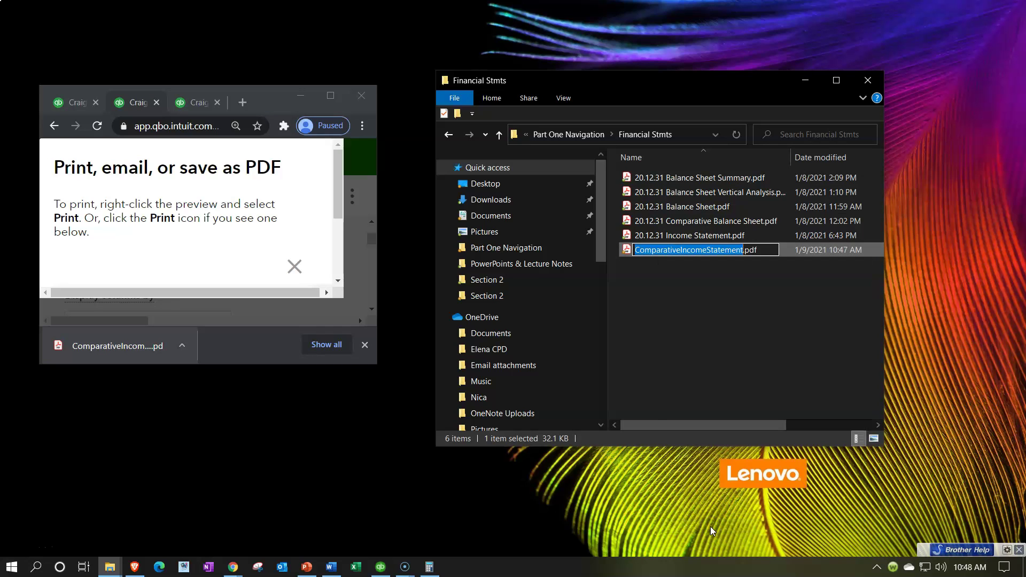
key("Home")
type("20.12.2")
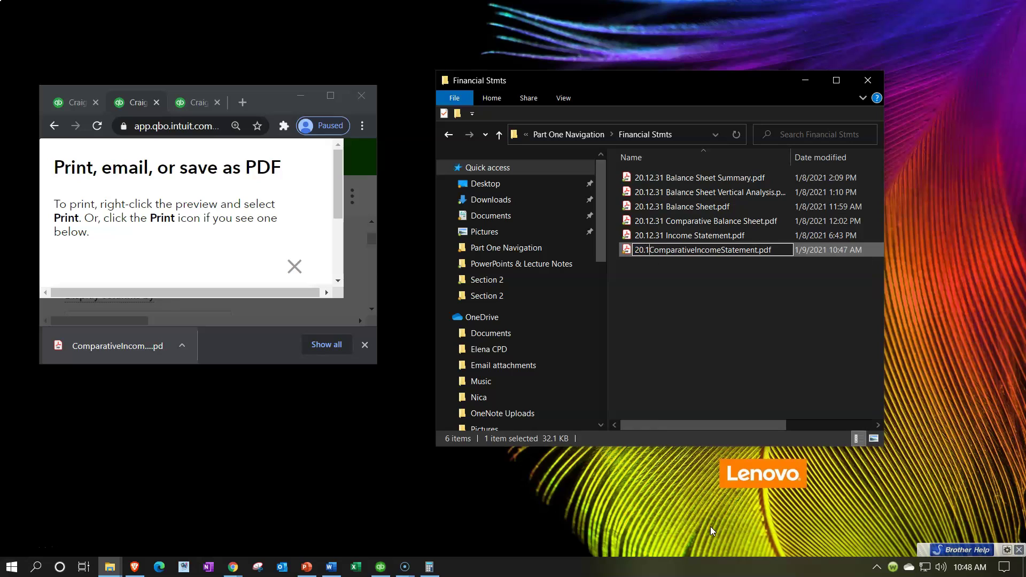
key("BackSpace")
type("31")
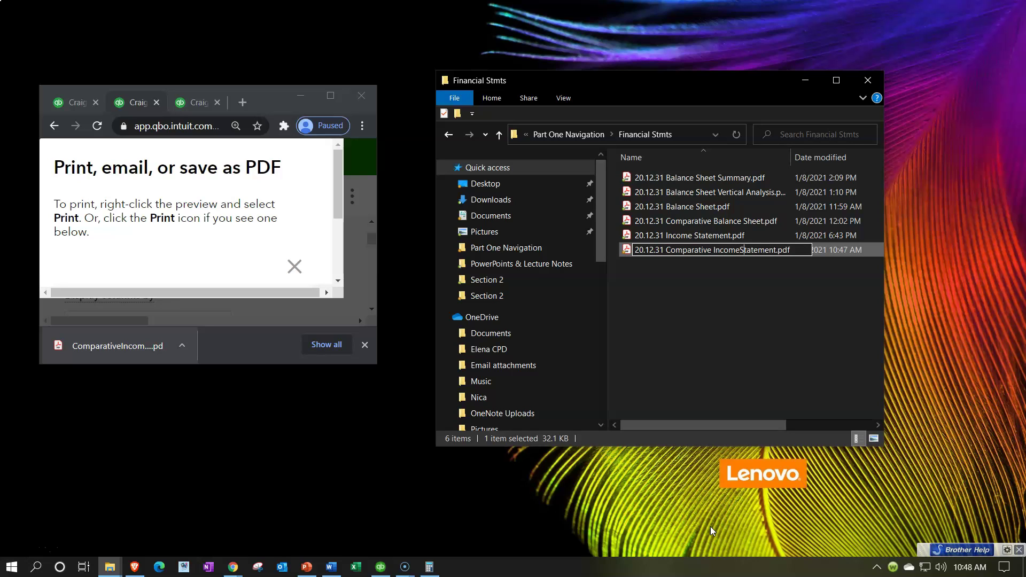
left_click(706, 316)
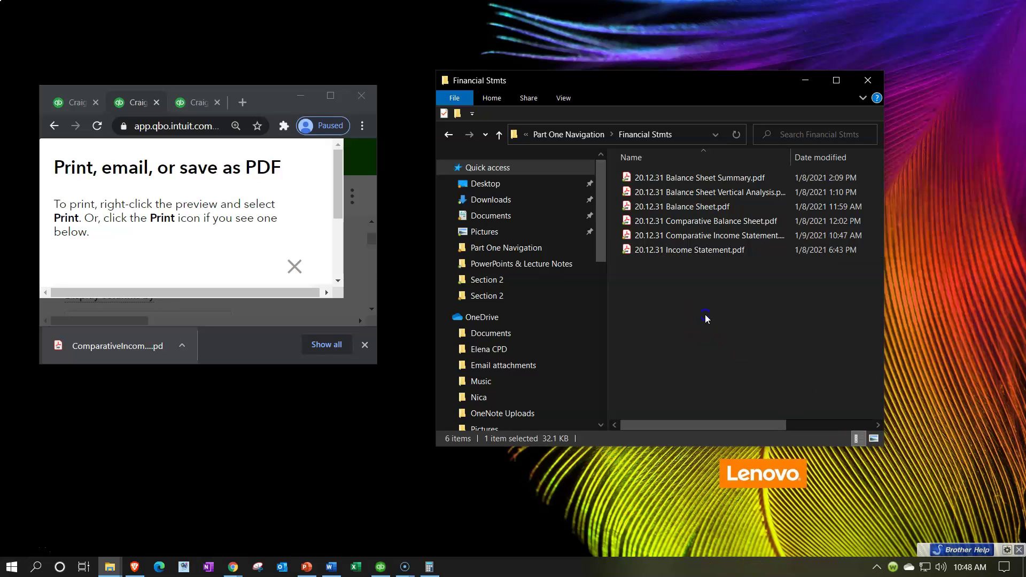
left_click(579, 138)
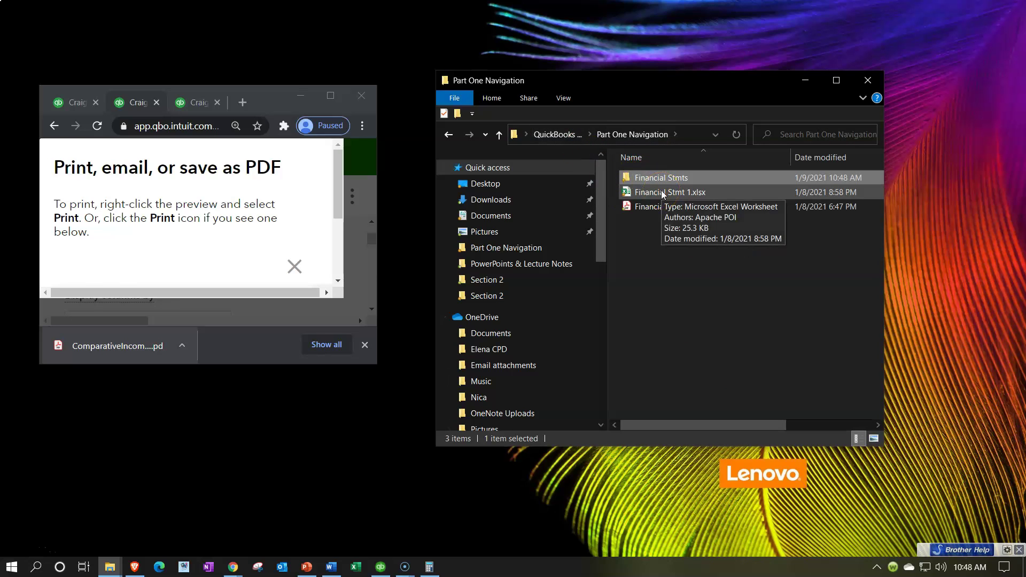
- Open Financial Stmt 1.xlsx, then minimise Excel and maximise the browser showing the report
double_click(662, 191)
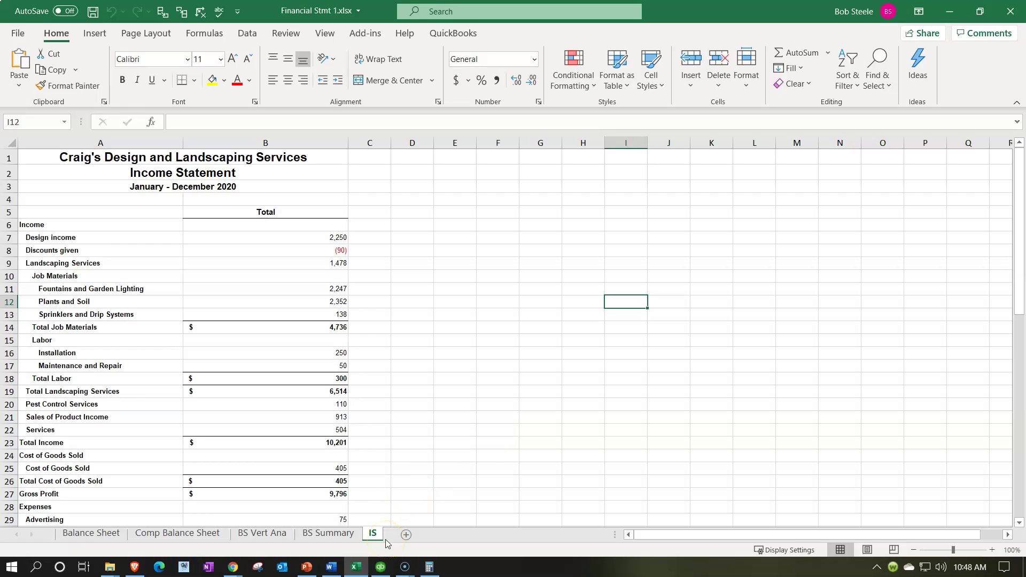
left_click(950, 12)
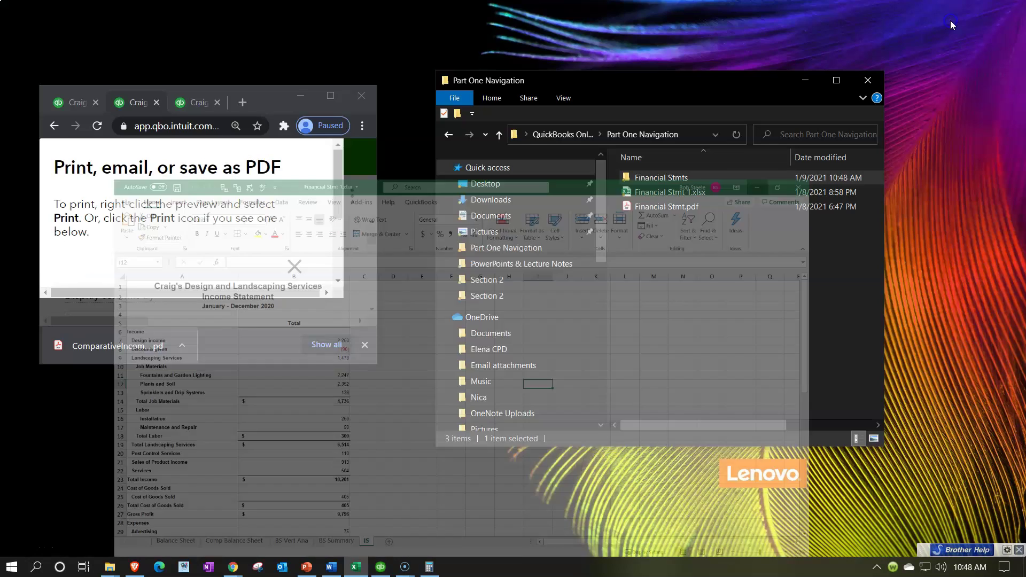
left_click(328, 96)
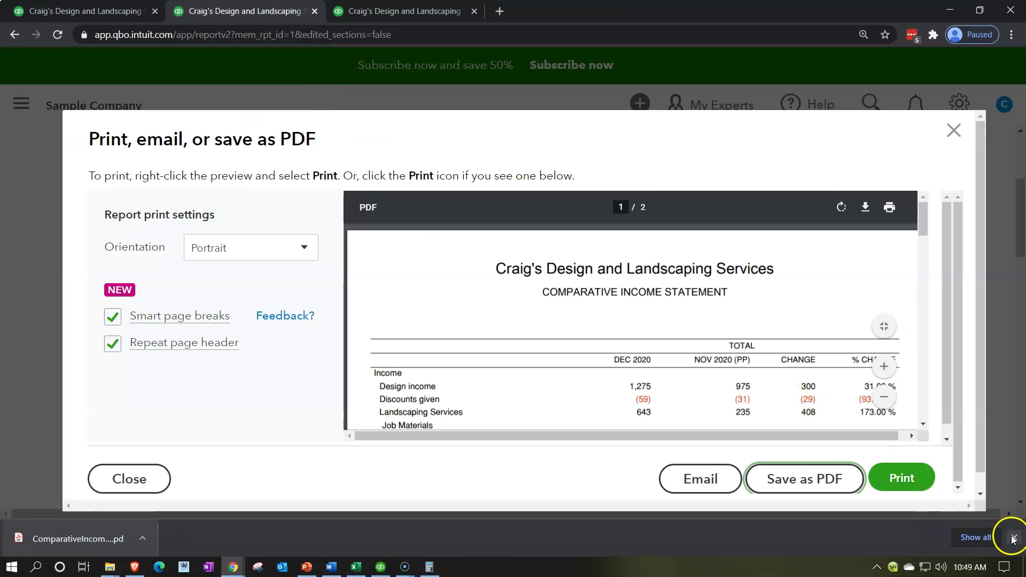
- Close the PDF preview and downloads bar, export the report to Excel, and open the xlsx
left_click(953, 130)
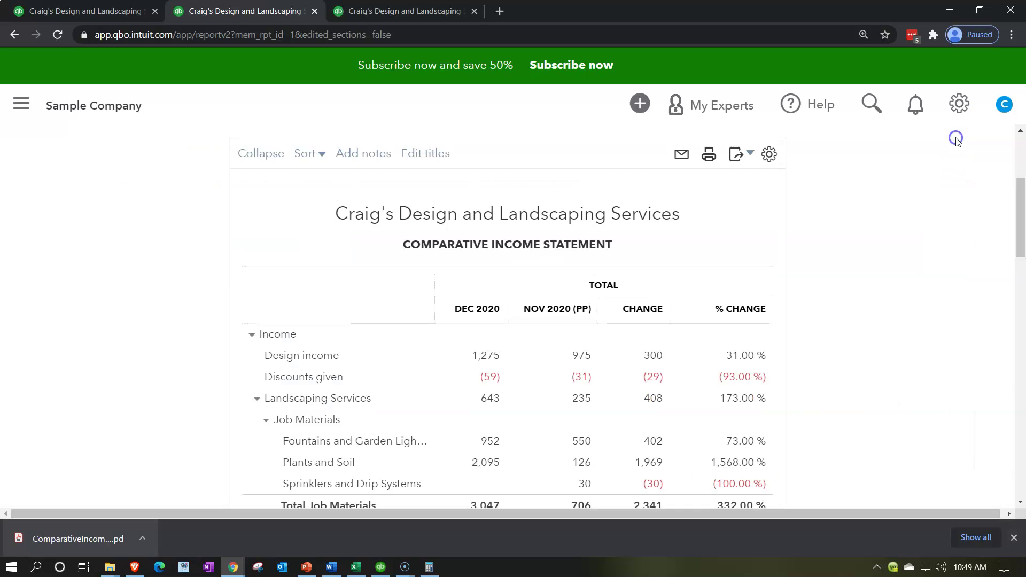
left_click(1014, 538)
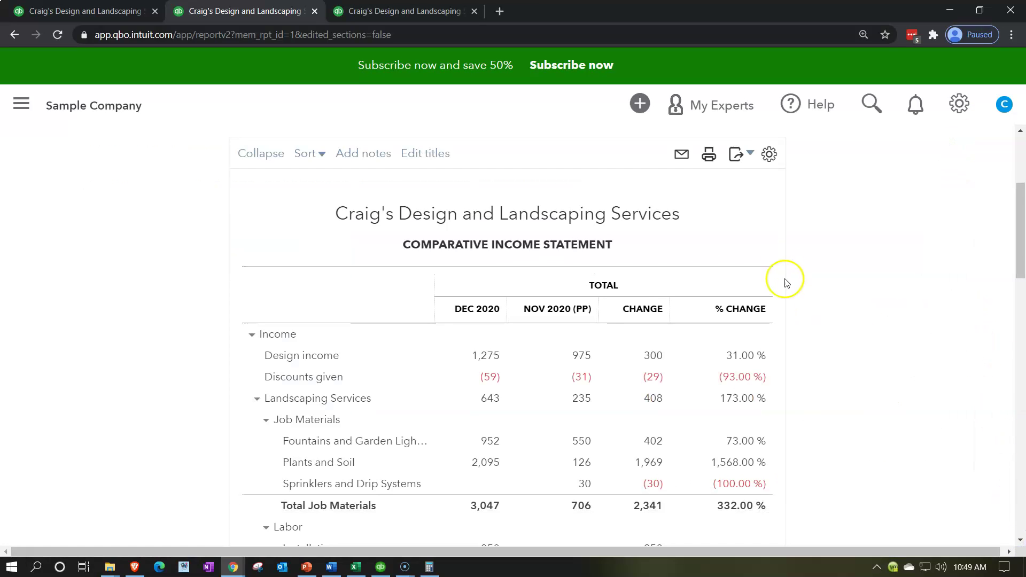
left_click(742, 156)
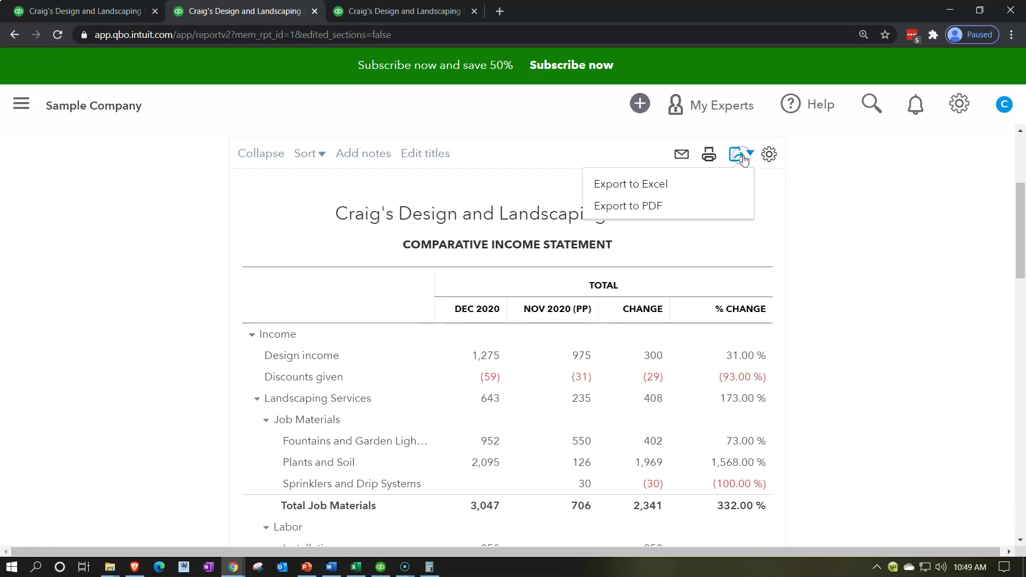
left_click(706, 176)
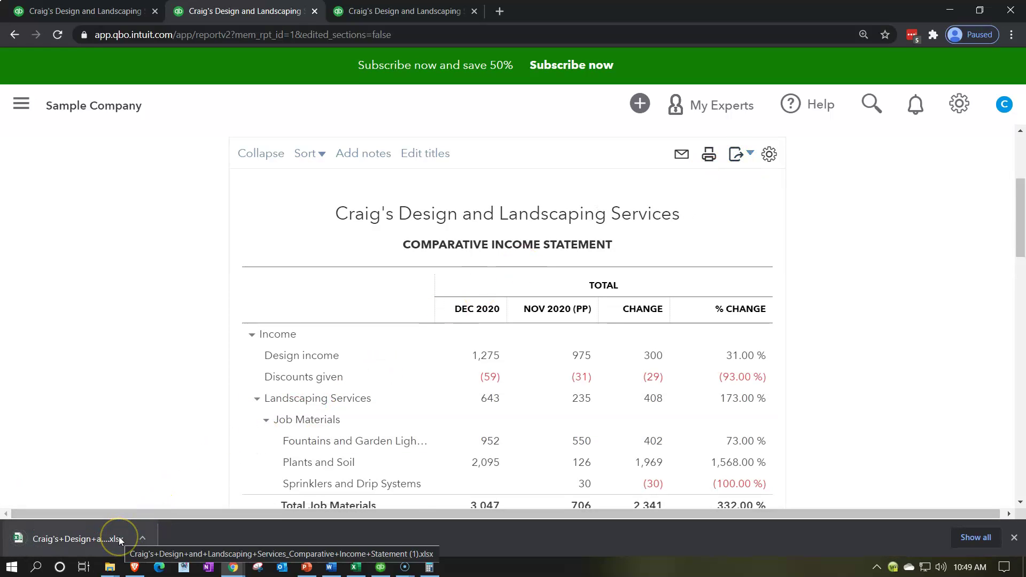
left_click(118, 537)
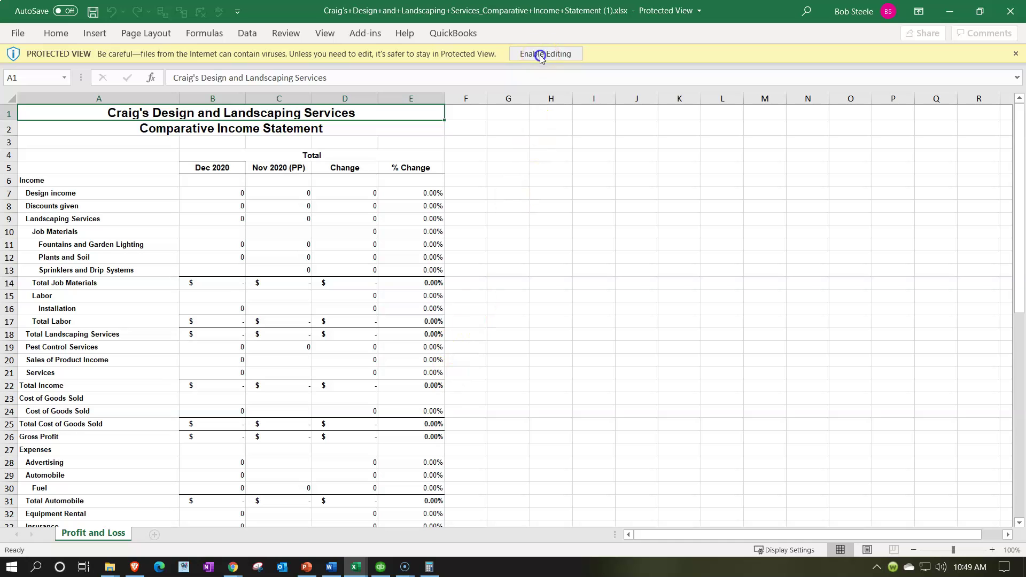
- Enable editing, then select all cells on the Profit and Loss sheet and copy them
left_click(540, 54)
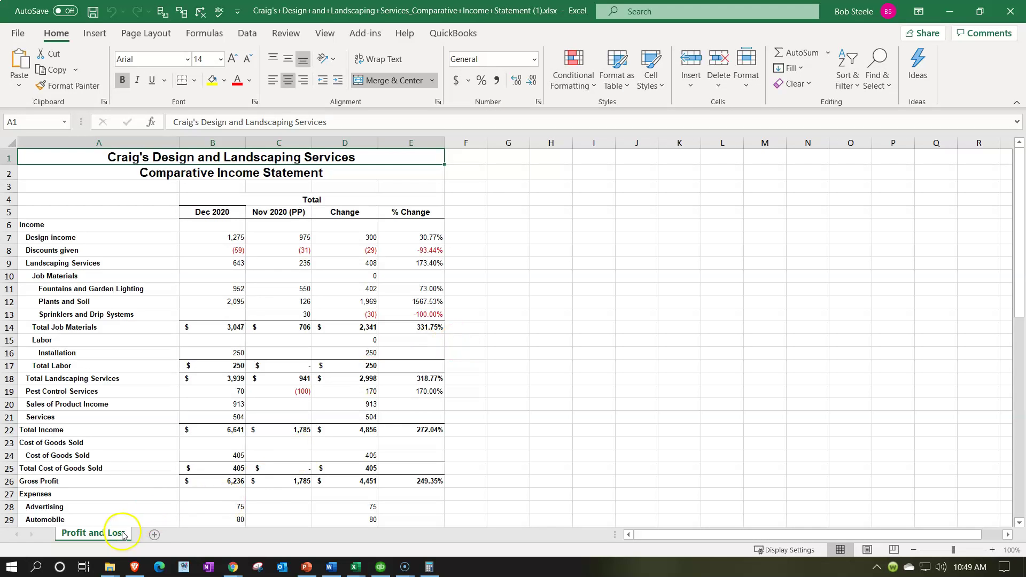
right_click(122, 535)
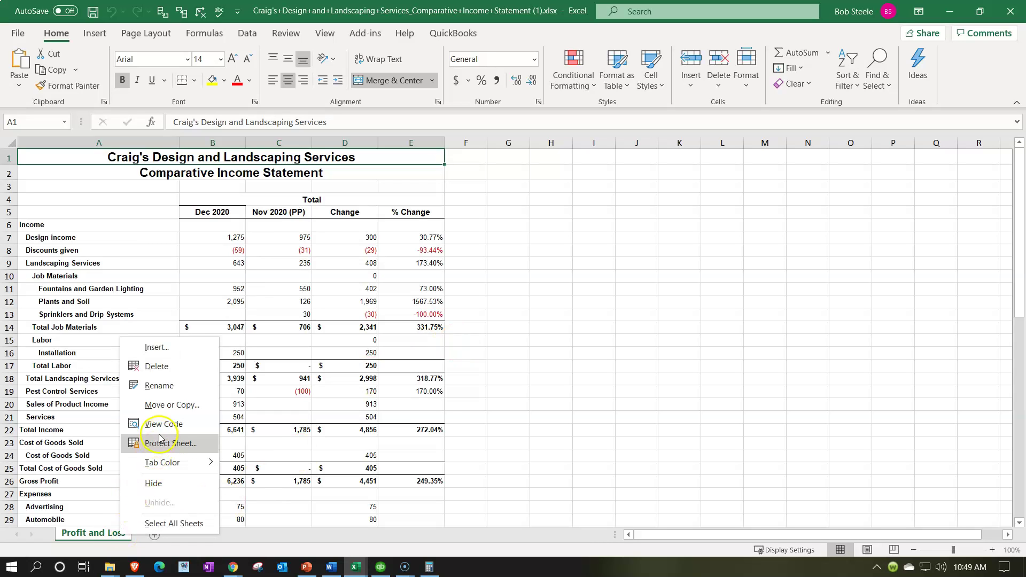
left_click(171, 405)
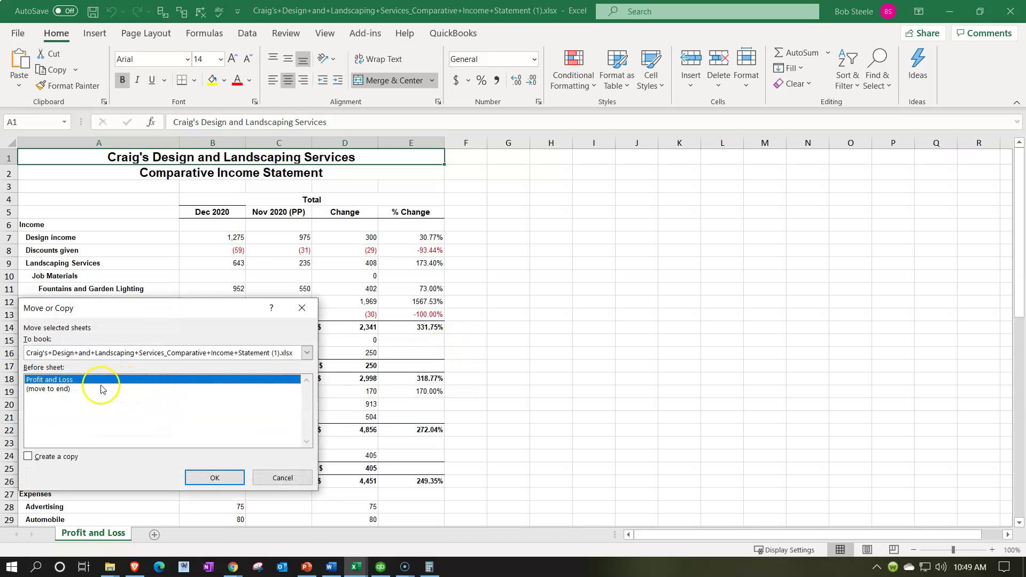
left_click(298, 310)
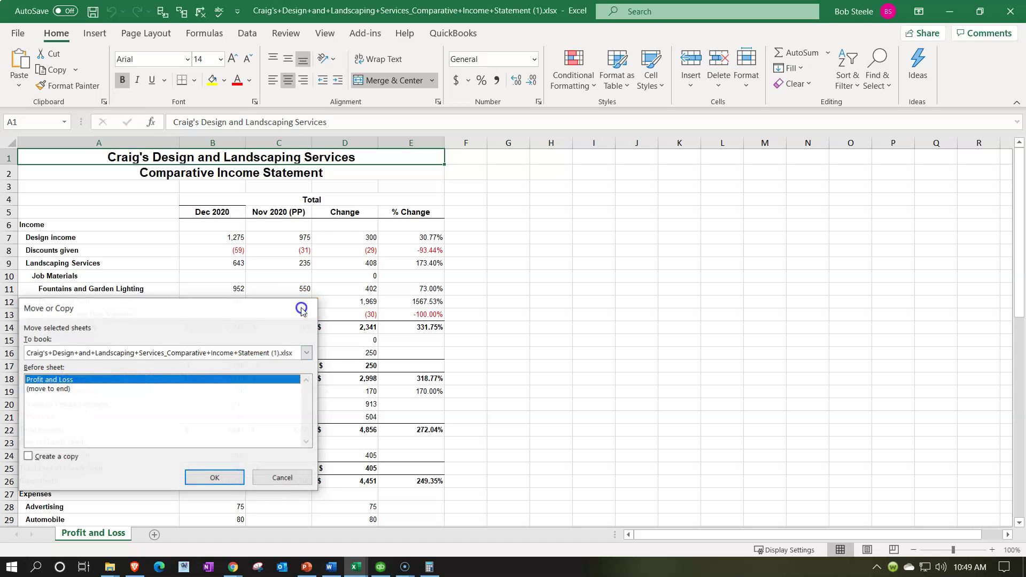
left_click(12, 141)
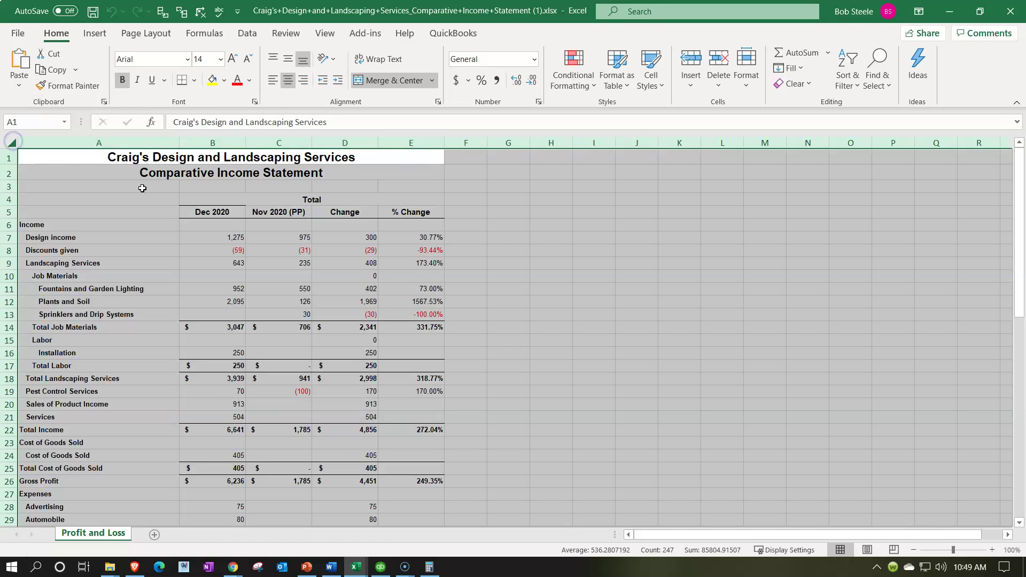
right_click(502, 241)
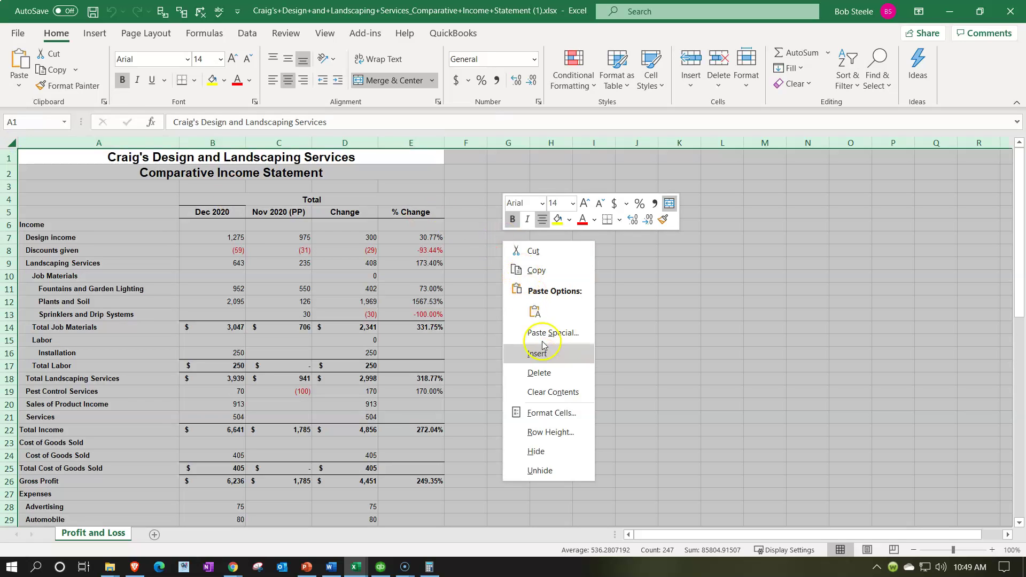
left_click(535, 271)
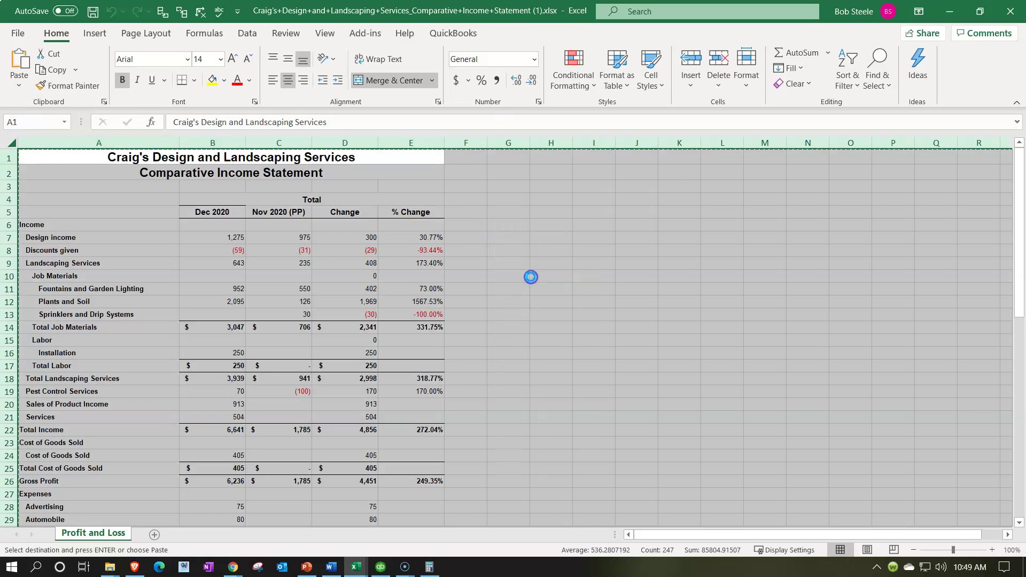
- Paste the comparative income statement into a new sheet after IS and name its tab 'Comp'
left_click(949, 12)
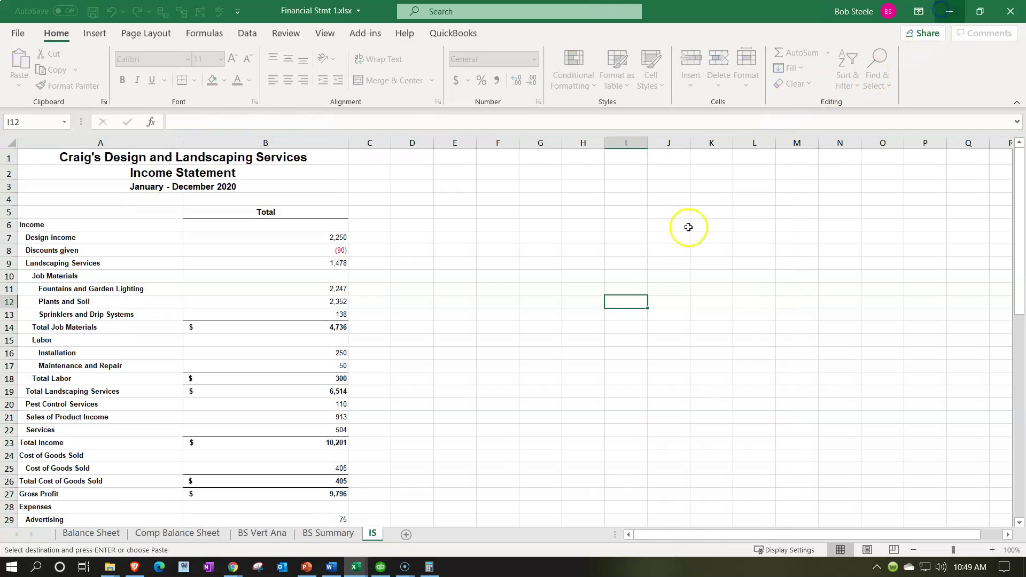
left_click(406, 540)
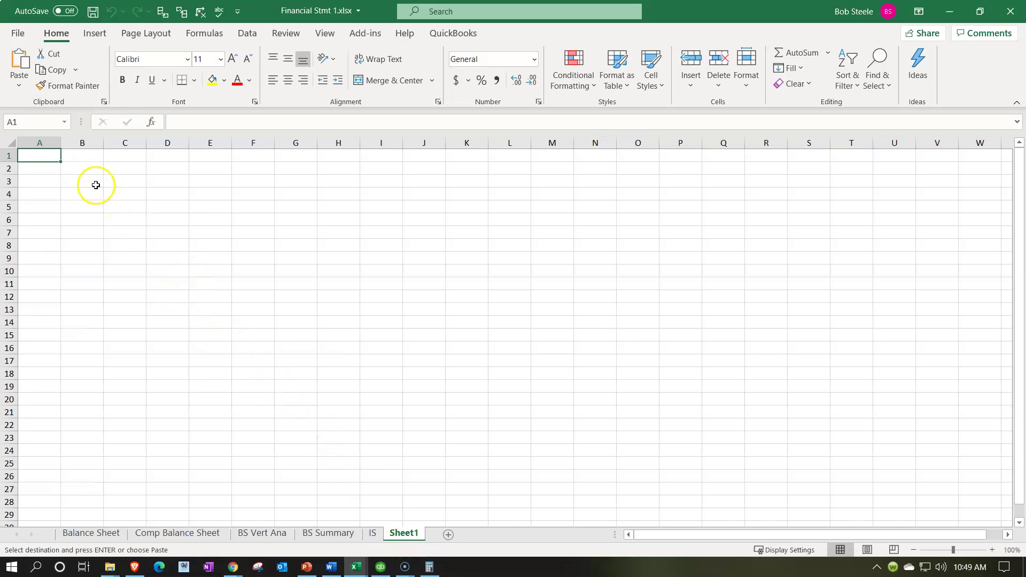
left_click(81, 179)
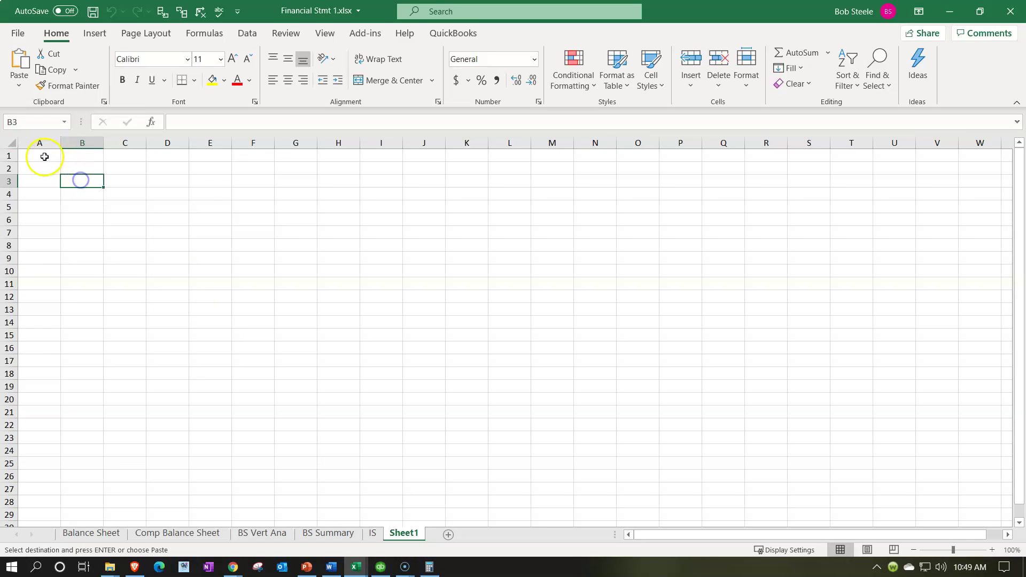
left_click(13, 142)
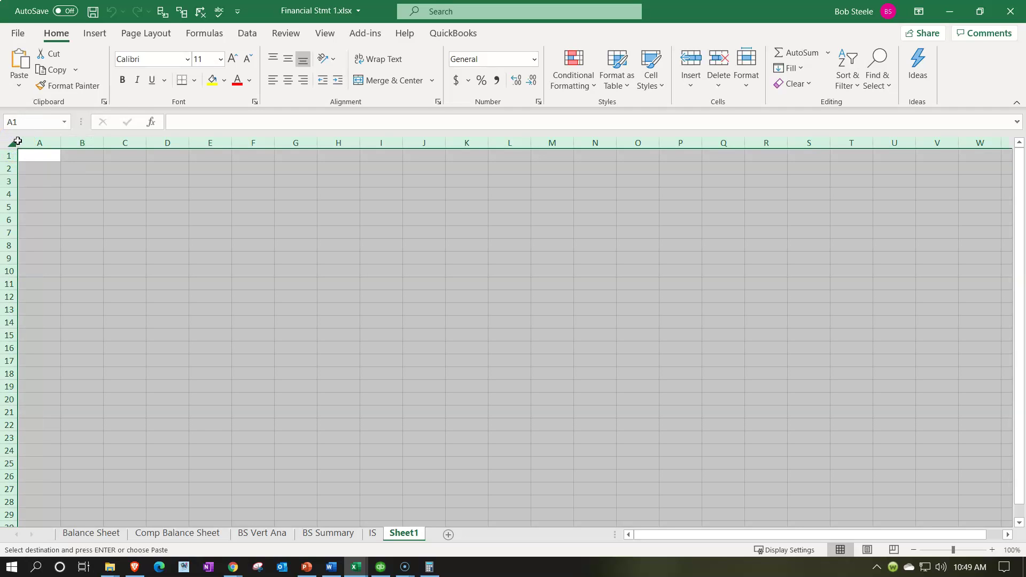
right_click(61, 195)
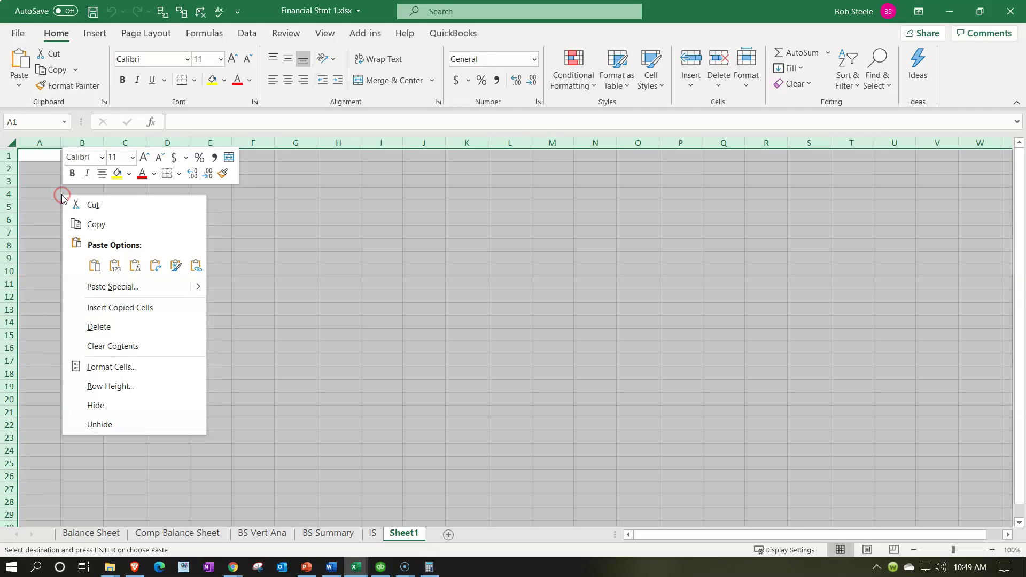
left_click(92, 263)
left_click(114, 284)
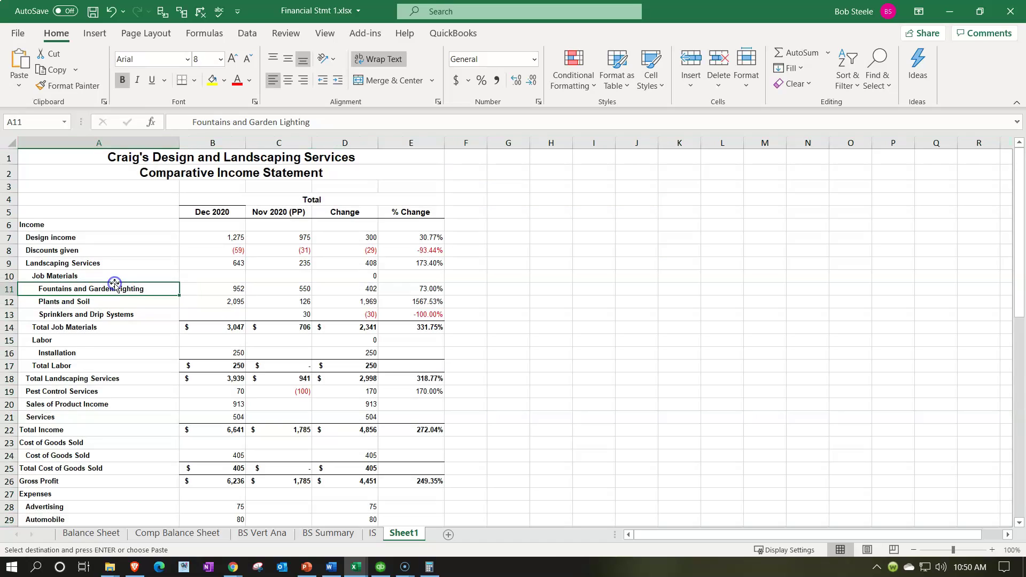
double_click(404, 534)
type("Comp IS")
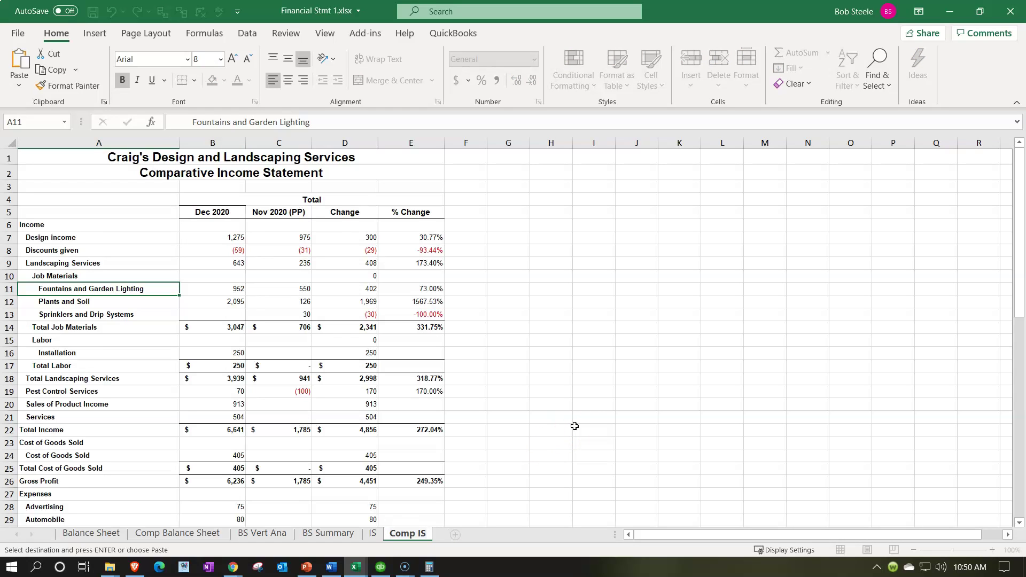
- Confirm the Comp IS tab name, check its printed pages in Page Layout view, then restore Normal view
left_click(574, 426)
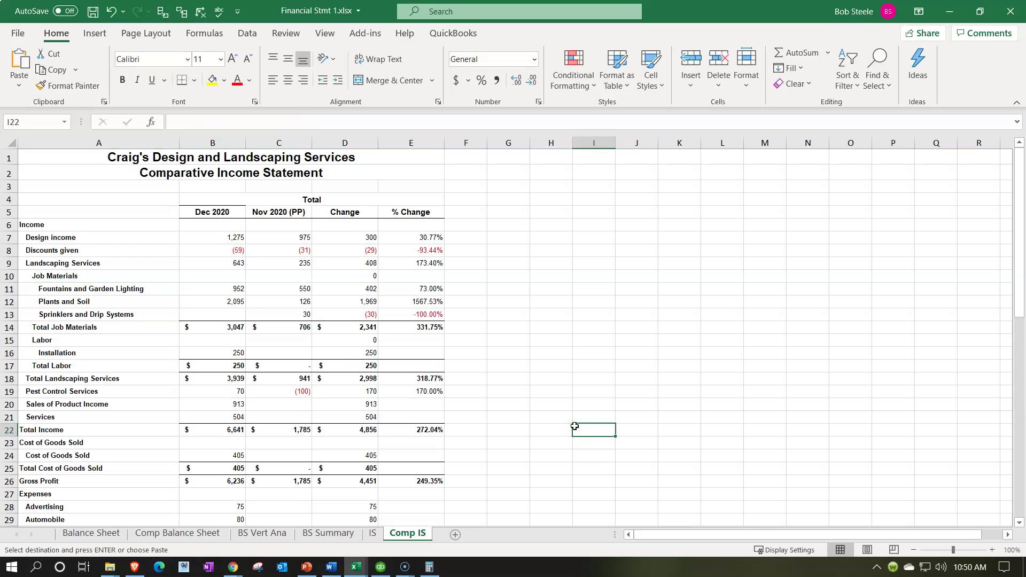
left_click(863, 550)
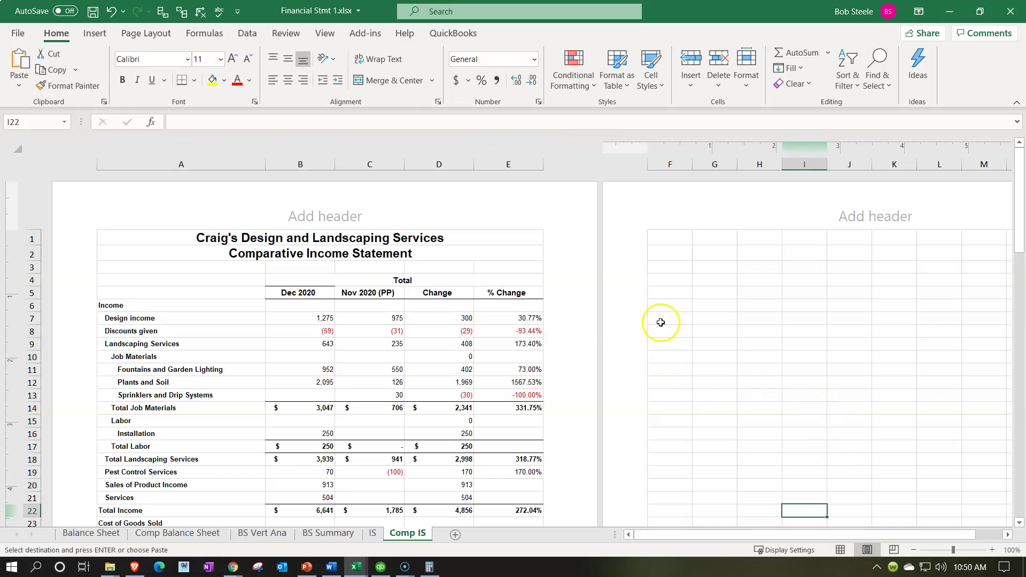
scroll(707, 332, "down", 10)
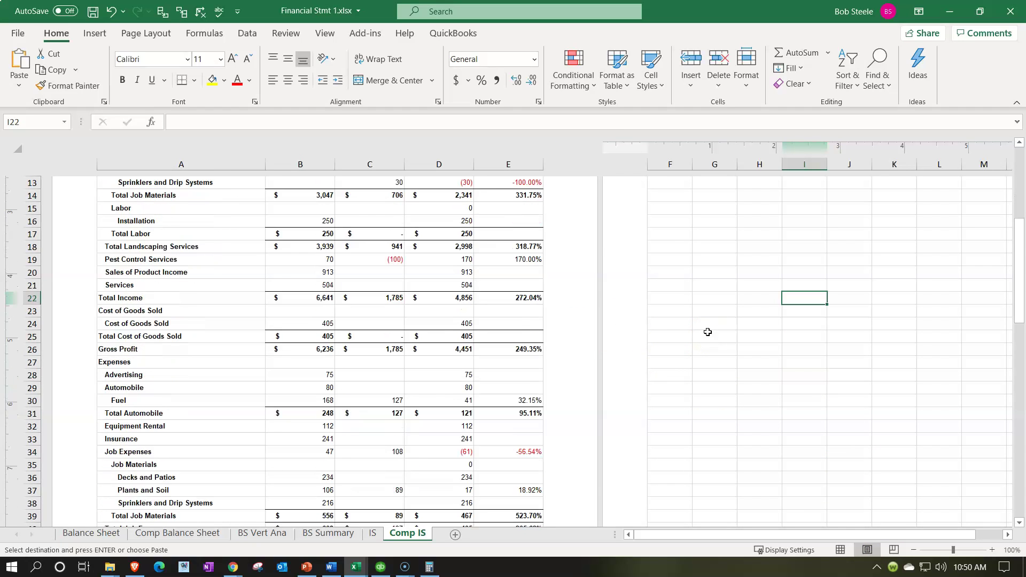
scroll(708, 332, "down", 5)
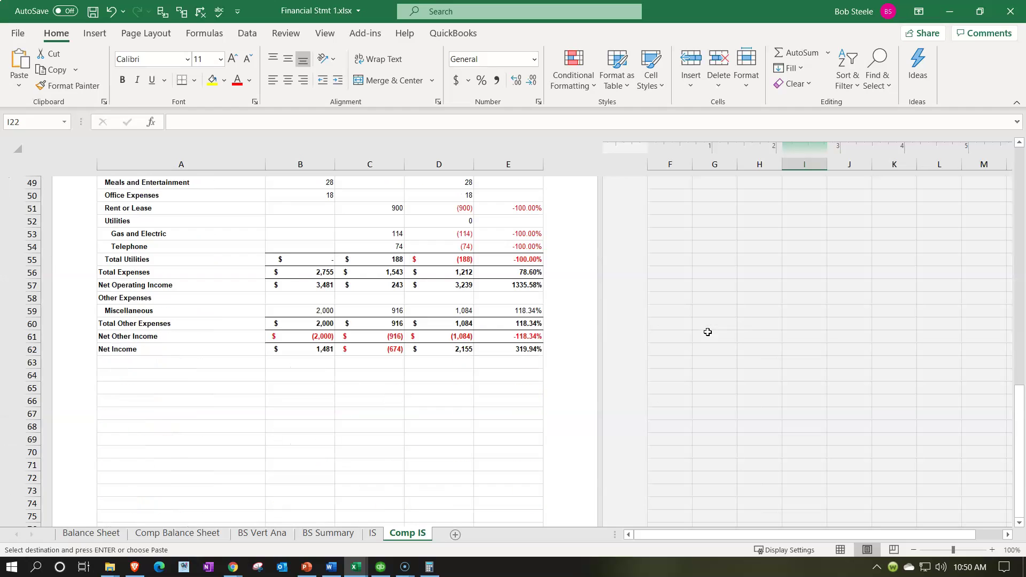
scroll(708, 332, "up", 15)
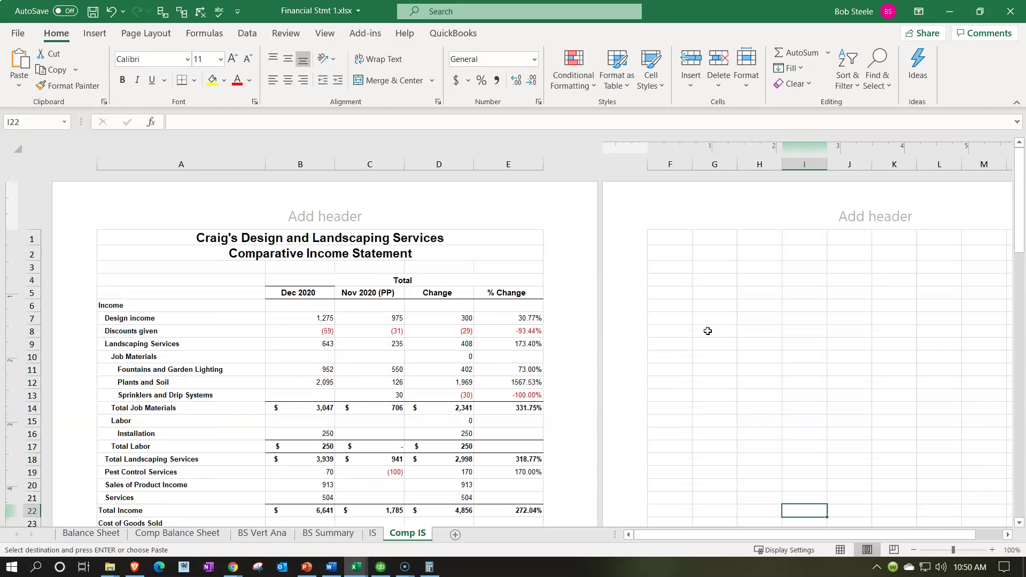
left_click(840, 550)
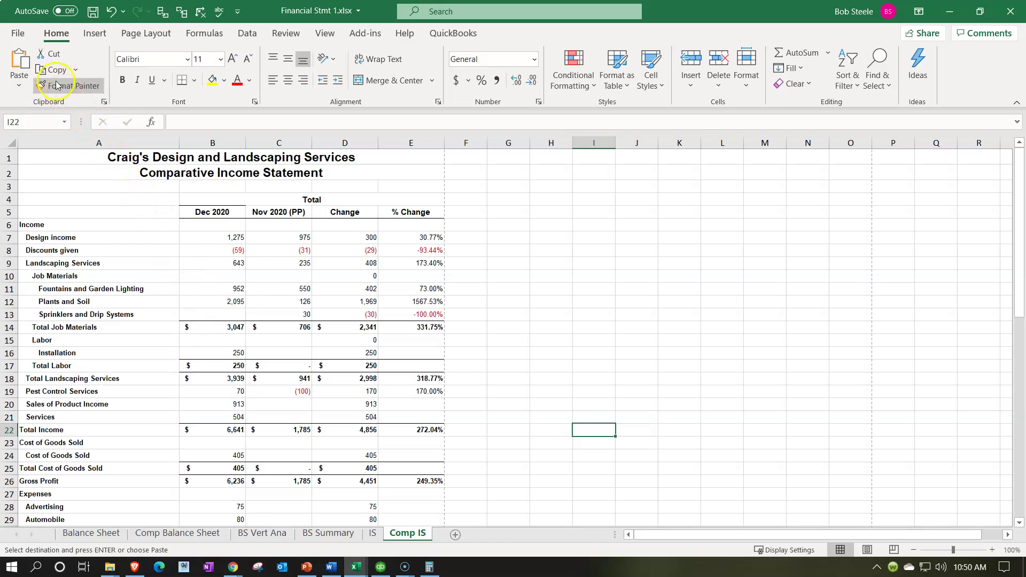
- Print the entire Financial Stmt 1 workbook, all 11 pages, to CutePDF Writer
left_click(20, 34)
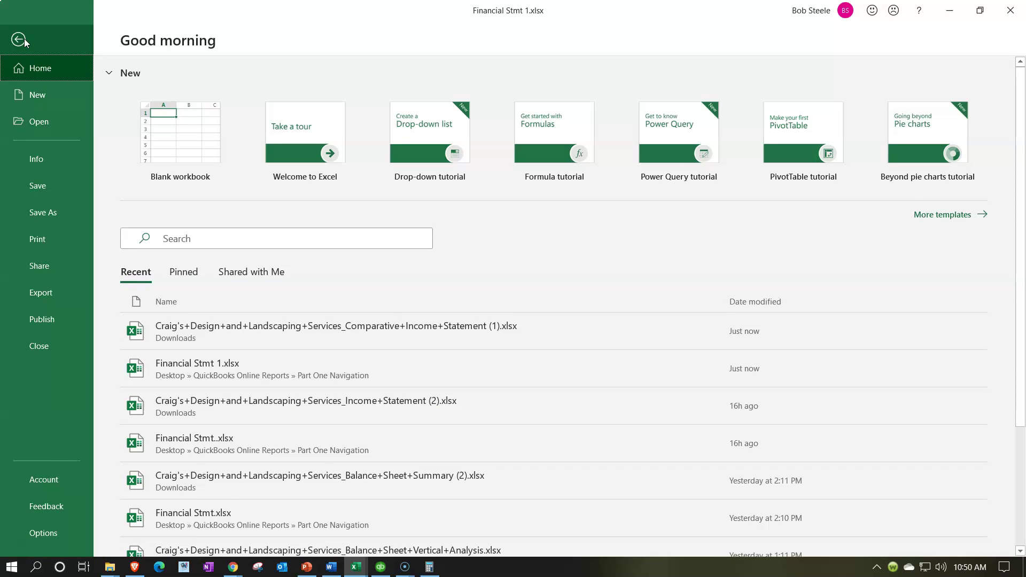
left_click(53, 240)
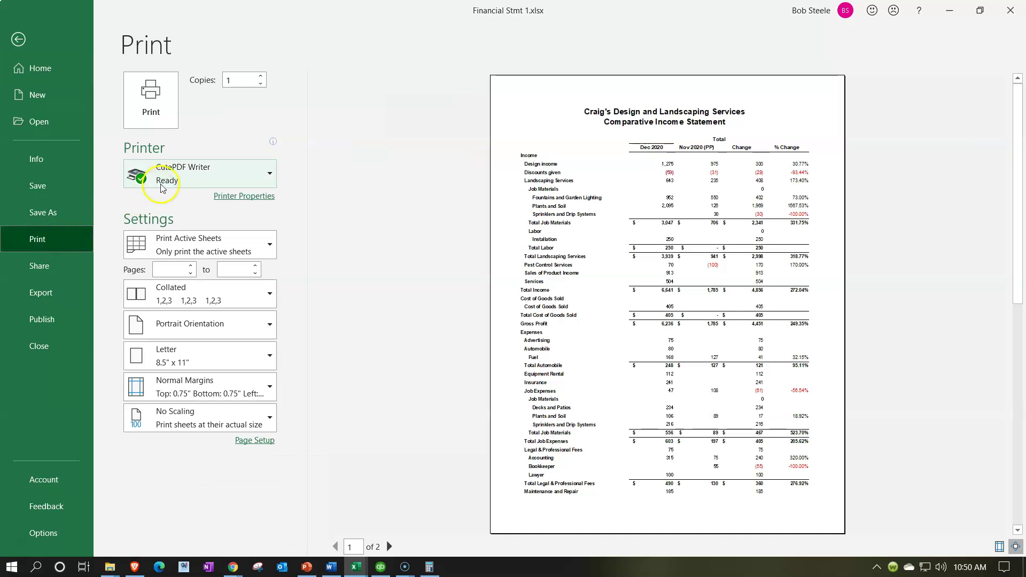
mouse_move(172, 185)
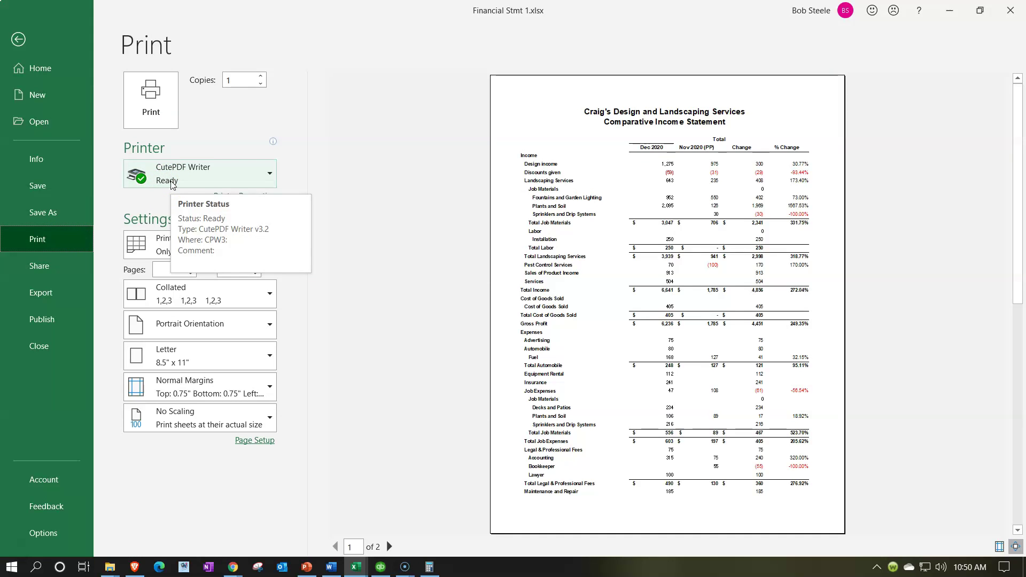
left_click(264, 248)
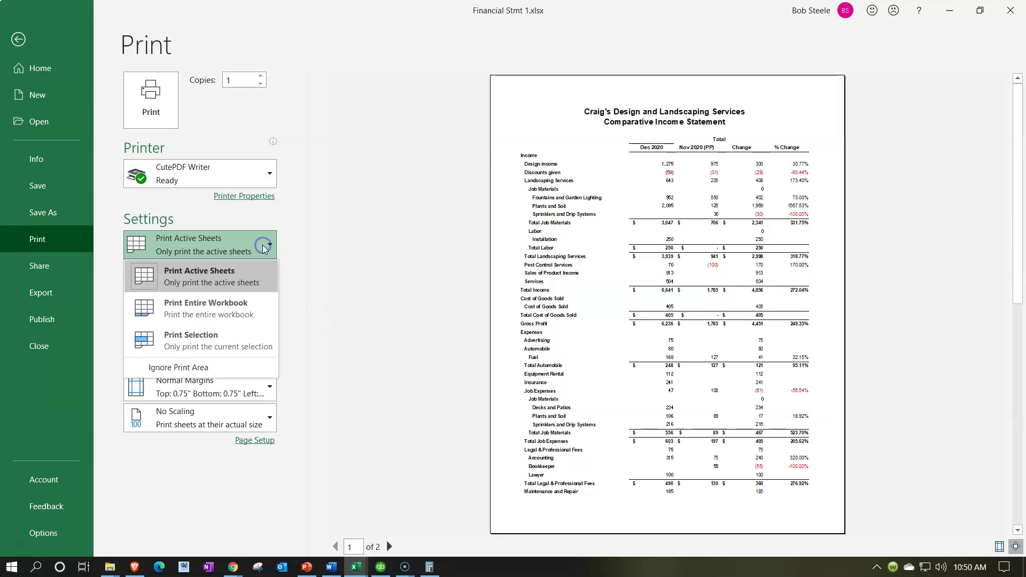
left_click(226, 312)
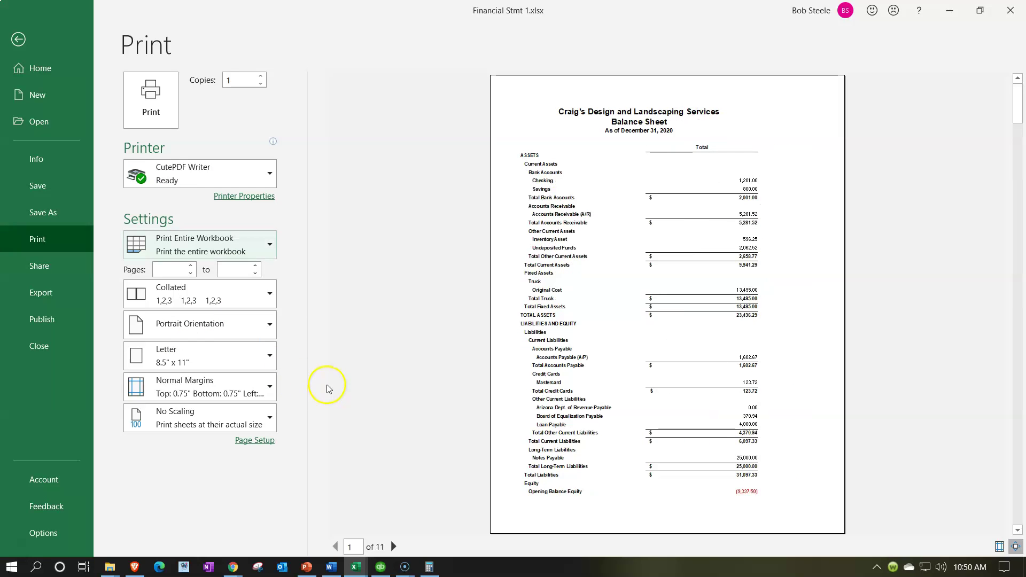
scroll(718, 212, "down", 2)
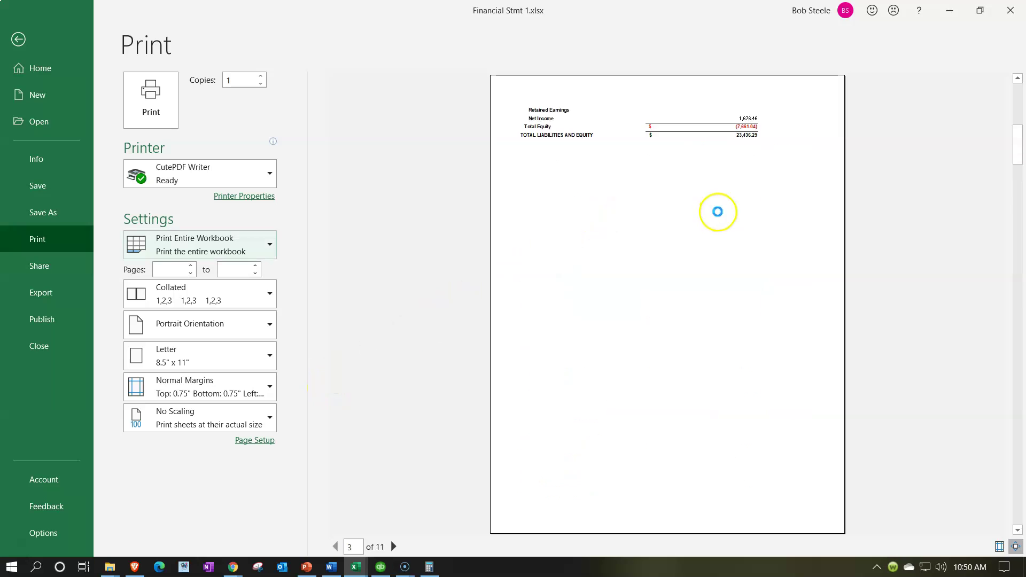
scroll(718, 212, "down", 3)
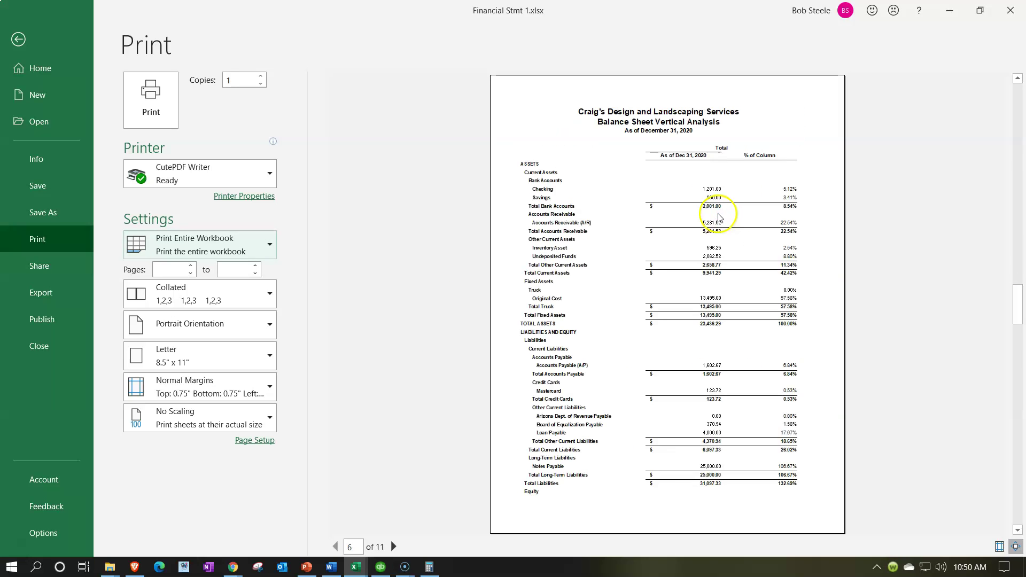
scroll(719, 217, "down", 4)
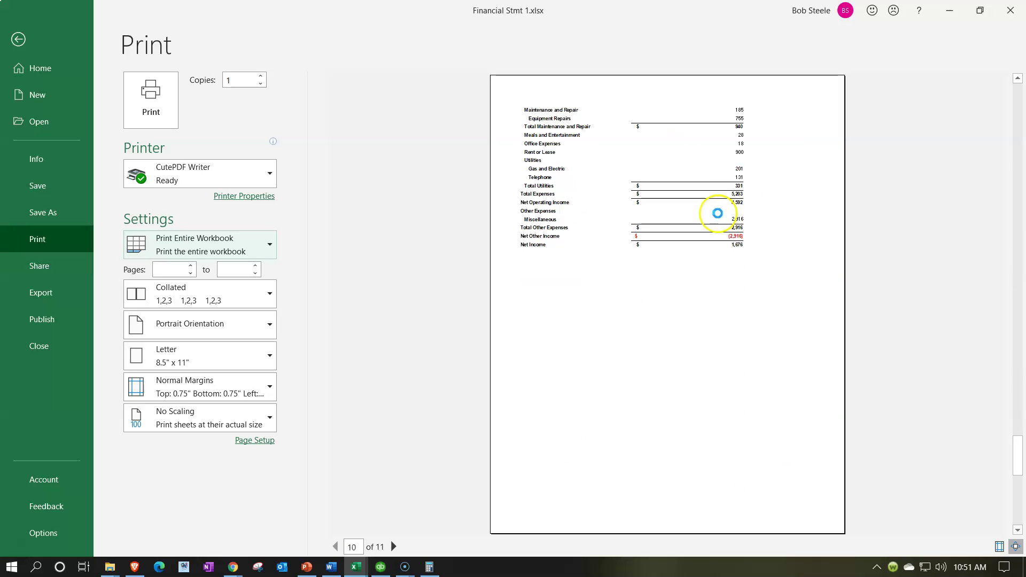
scroll(719, 217, "down", 3)
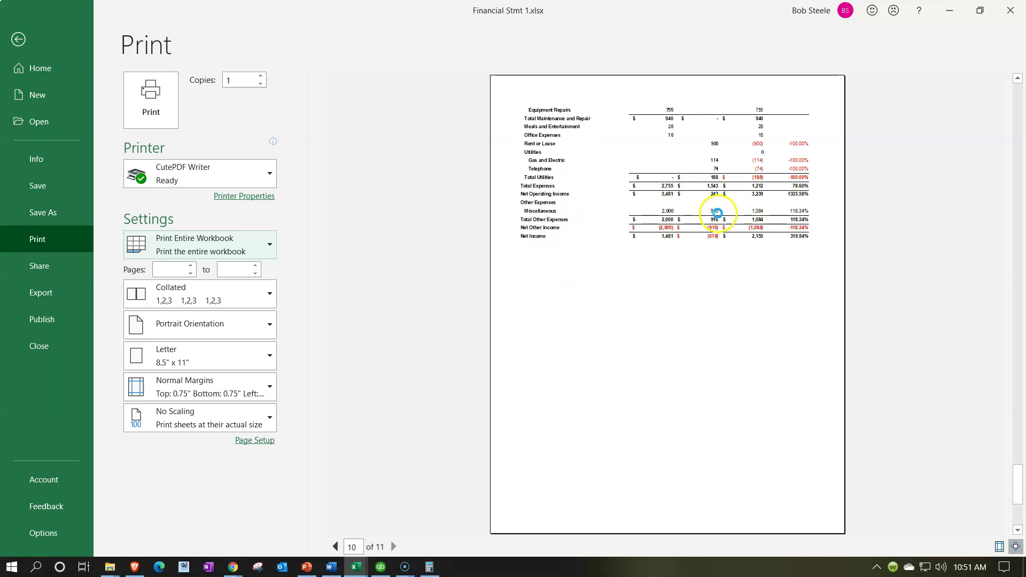
scroll(719, 216, "up", 5)
scroll(719, 216, "down", 5)
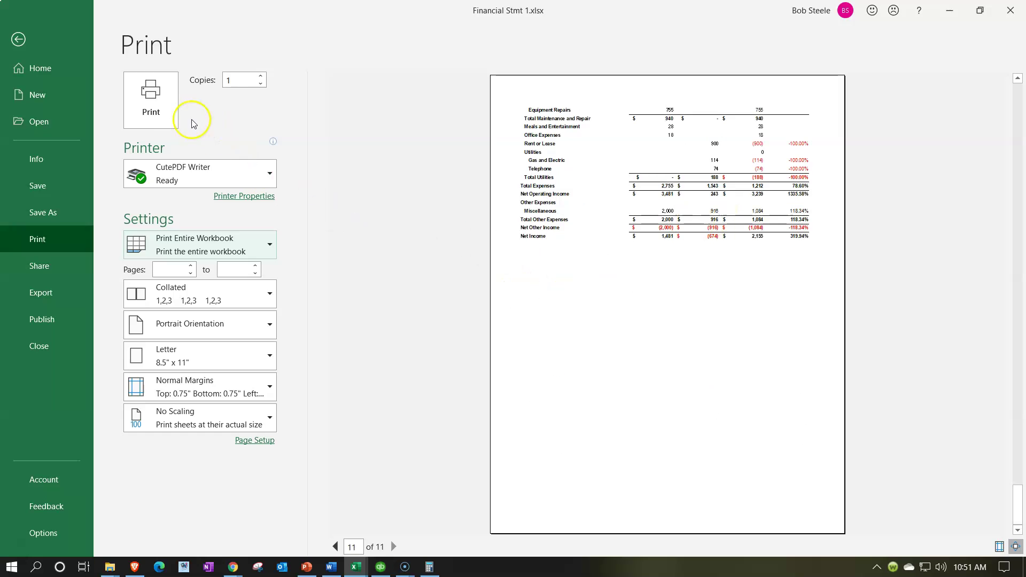
left_click(166, 107)
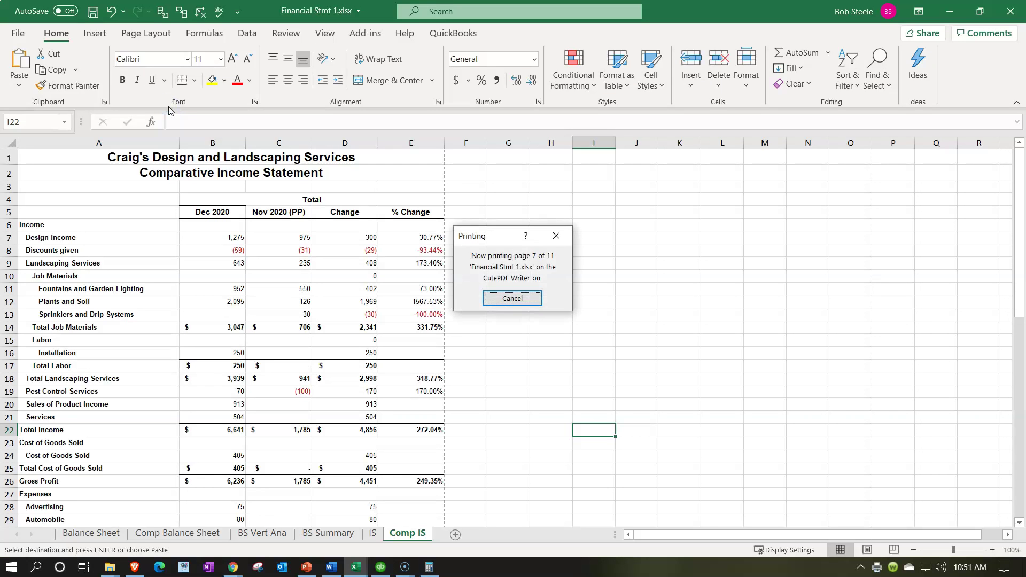
- Save the printout over the existing Financial Stmt.pdf and close the Financial Stmt 1 workbook
left_click(756, 272)
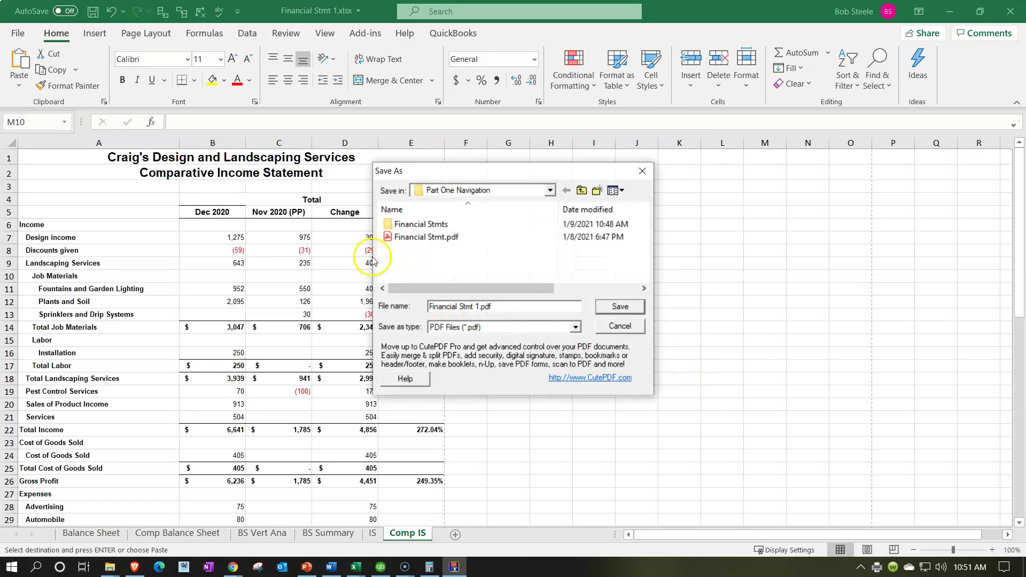
double_click(404, 237)
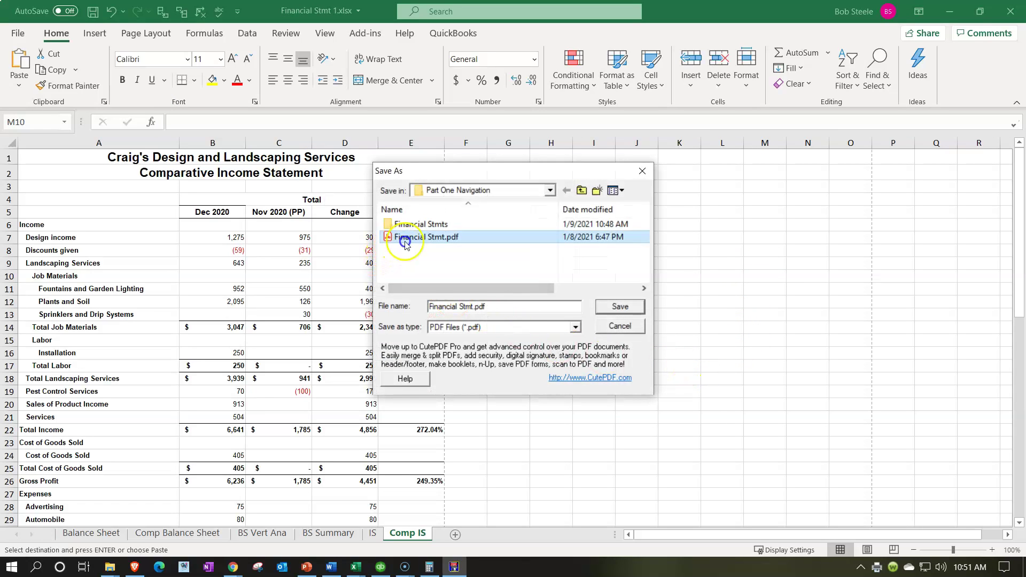
left_click(554, 291)
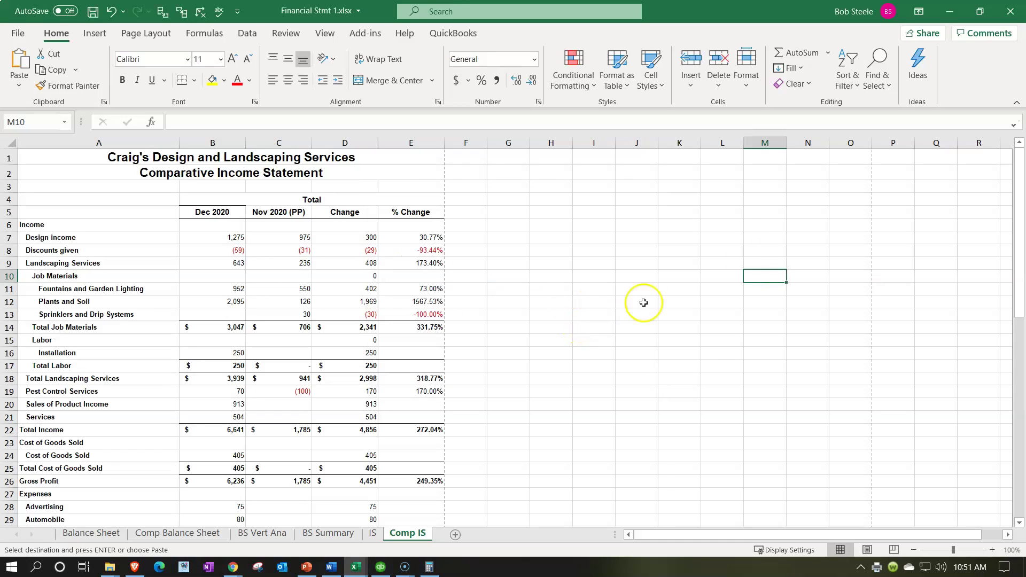
left_click(1005, 16)
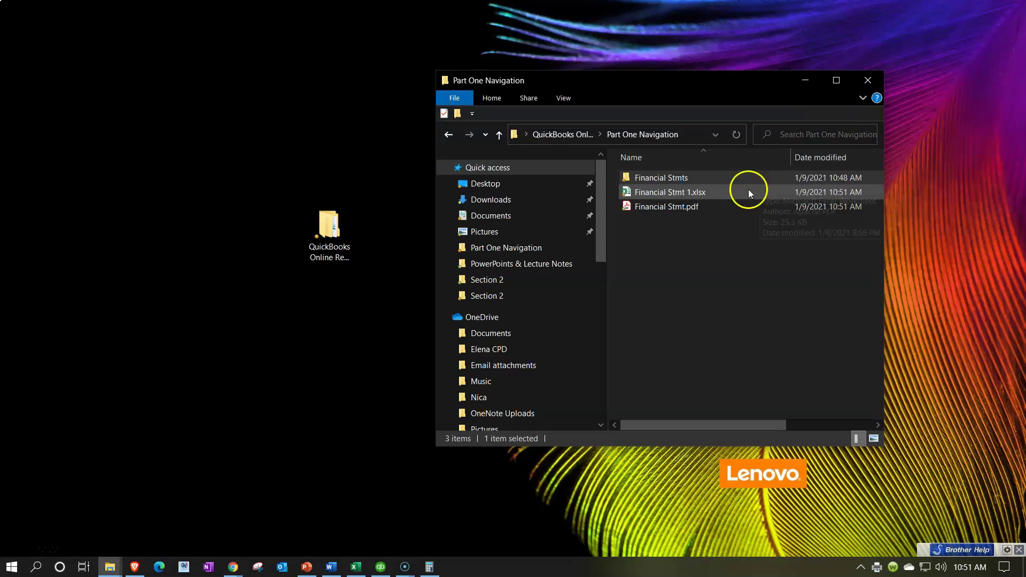
- Open Financial Stmt.pdf from the Part One Navigation folder
double_click(648, 213)
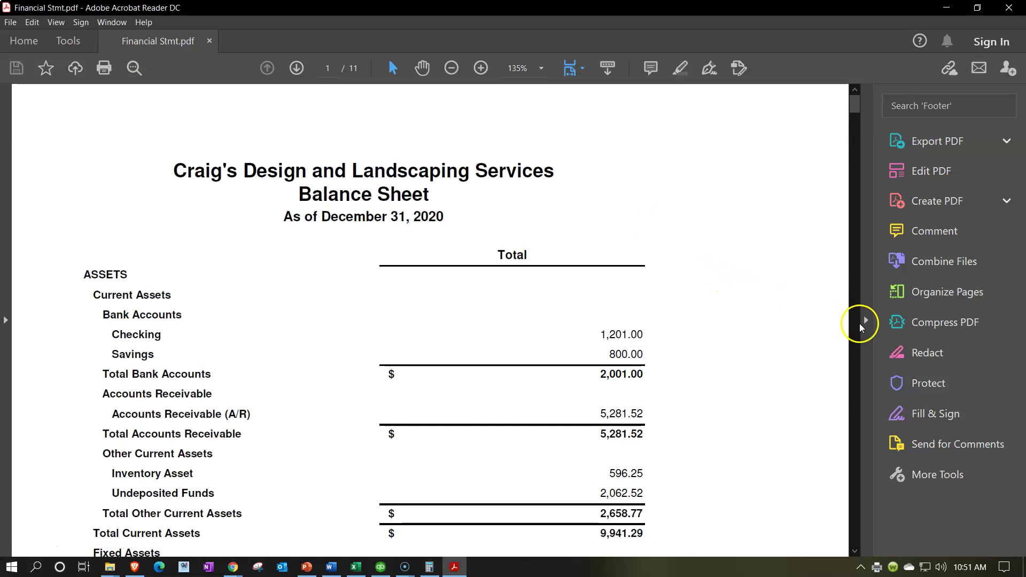
- Scroll through the PDF to page 10 of 11, showing the Comparative Income Statement
scroll(697, 323, "down", 15)
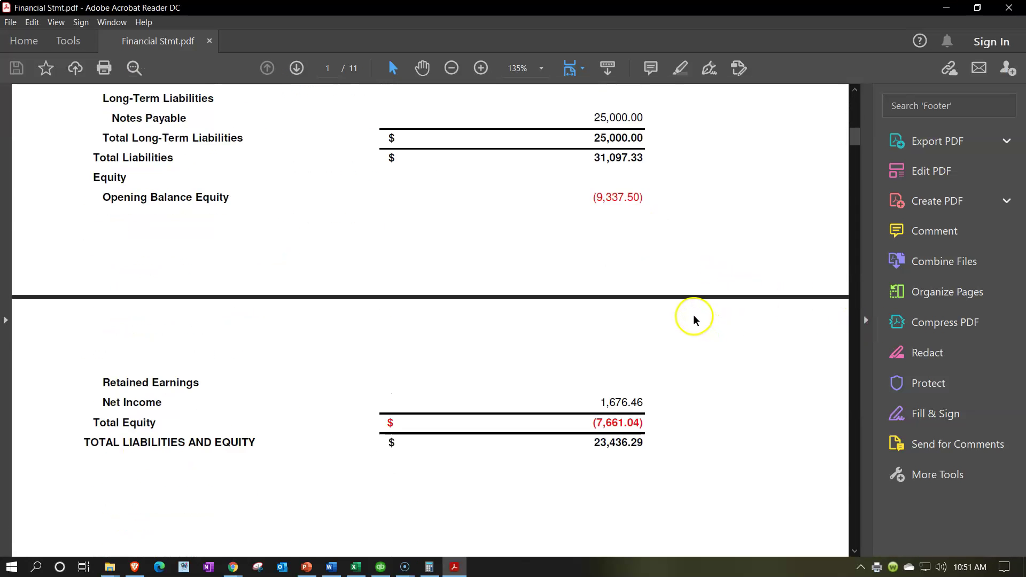
scroll(696, 320, "down", 5)
scroll(697, 319, "down", 15)
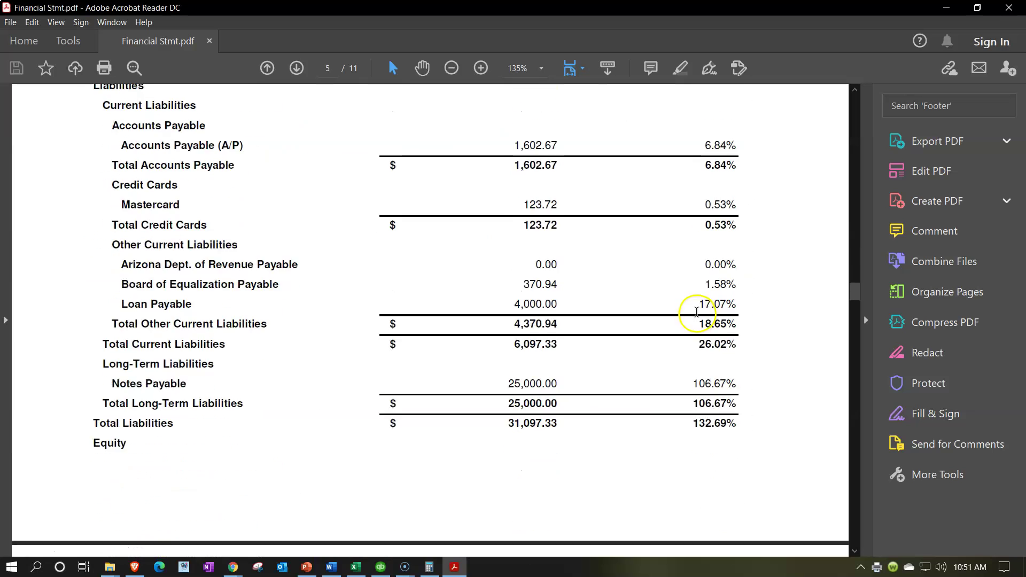
scroll(697, 313, "down", 12)
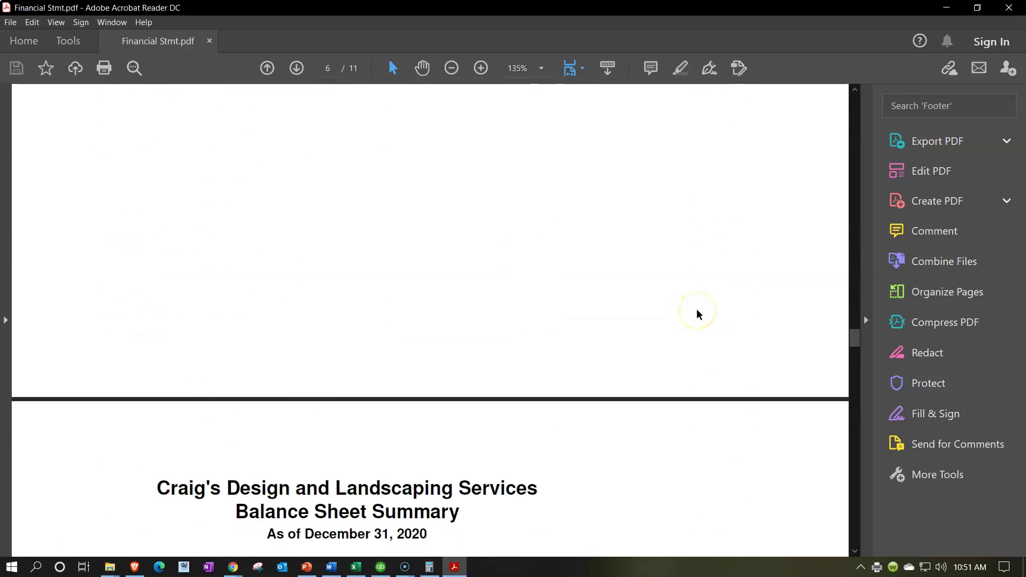
scroll(697, 314, "down", 14)
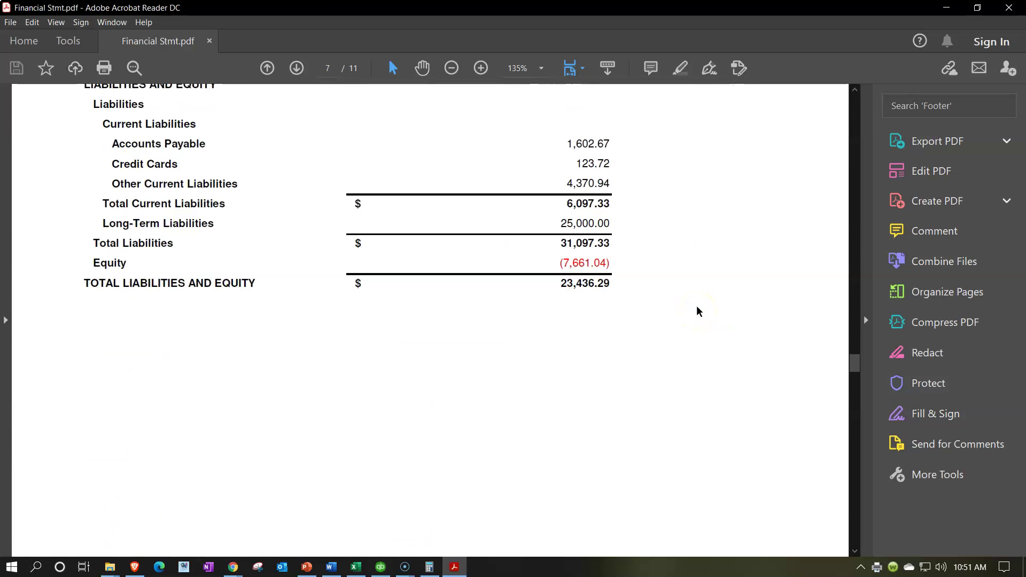
scroll(697, 312, "down", 10)
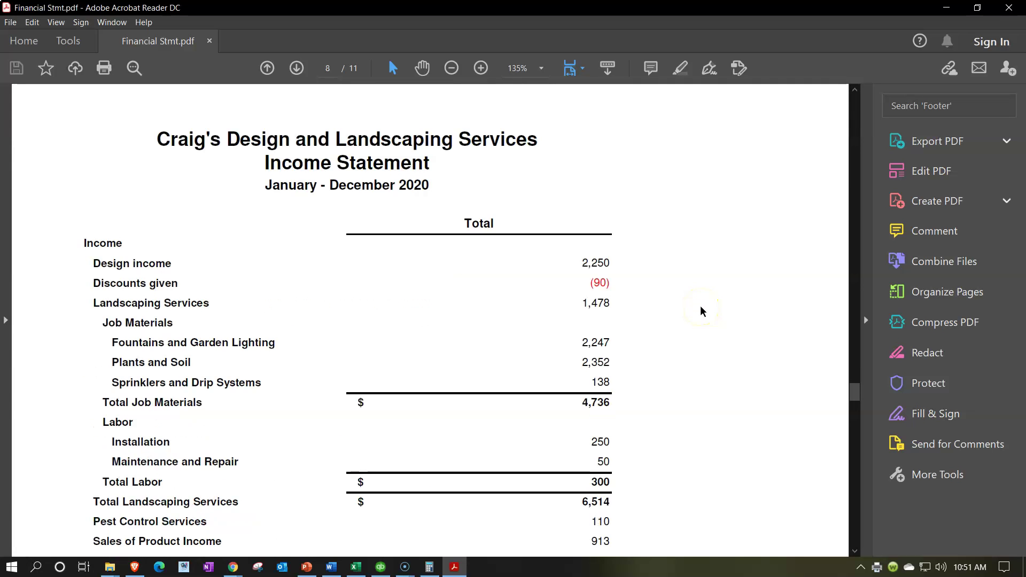
scroll(703, 311, "down", 8)
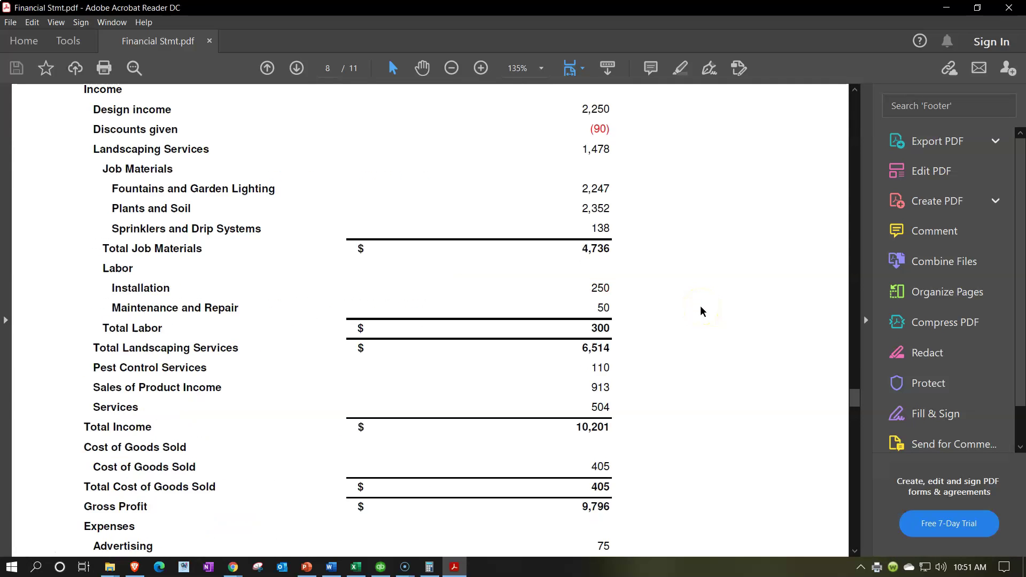
scroll(703, 311, "down", 18)
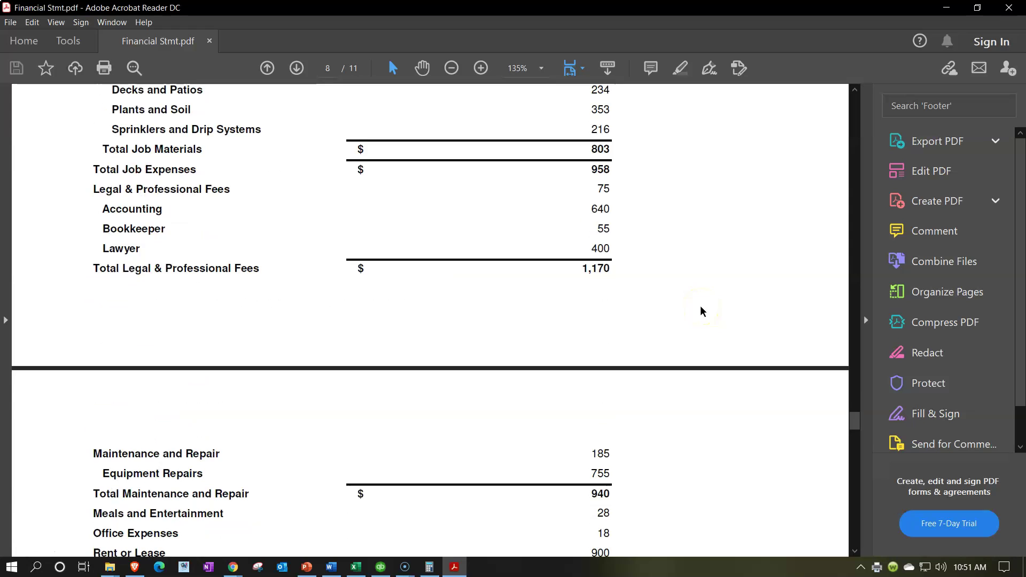
scroll(702, 311, "down", 20)
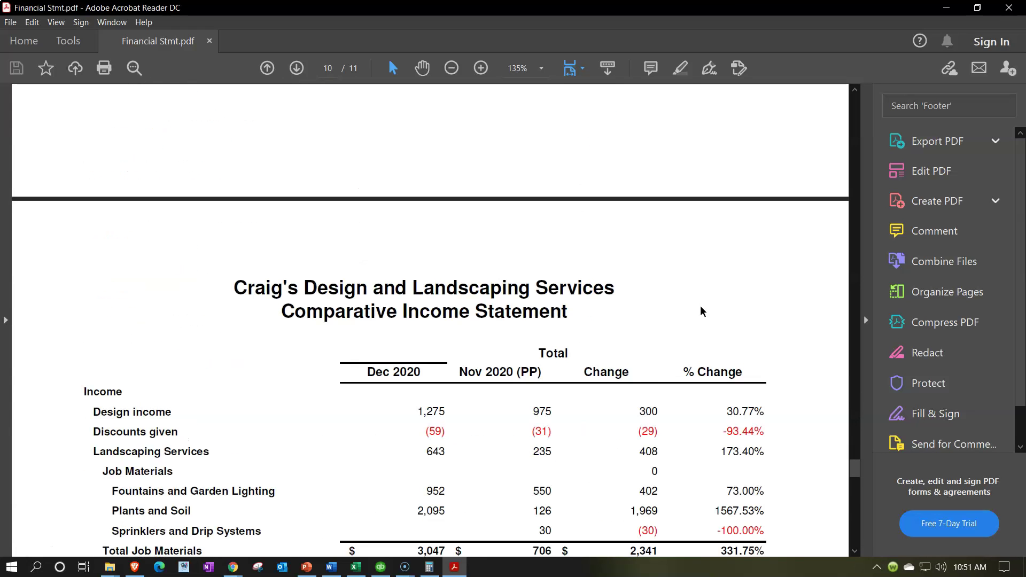
scroll(703, 311, "down", 18)
scroll(702, 312, "down", 10)
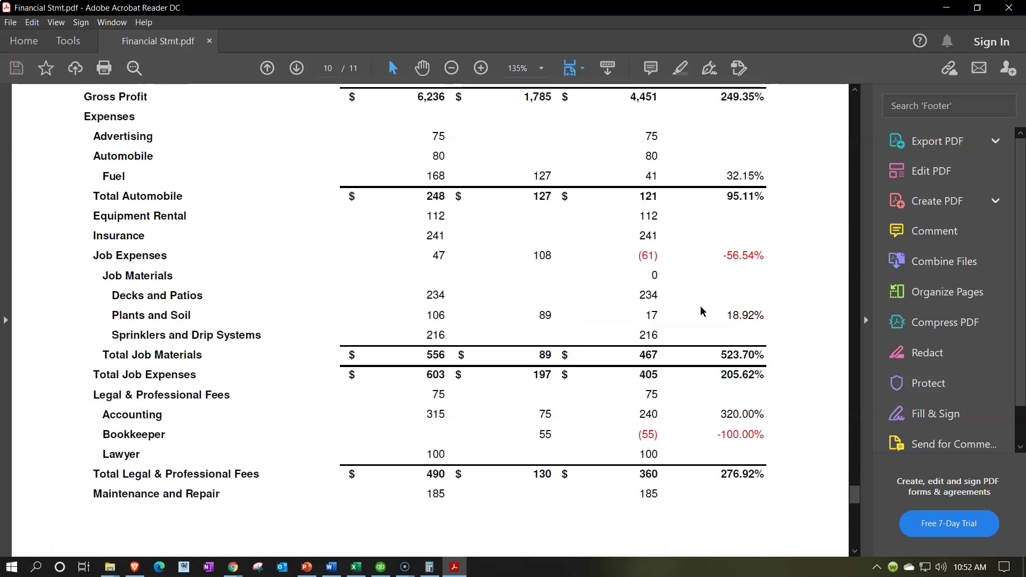